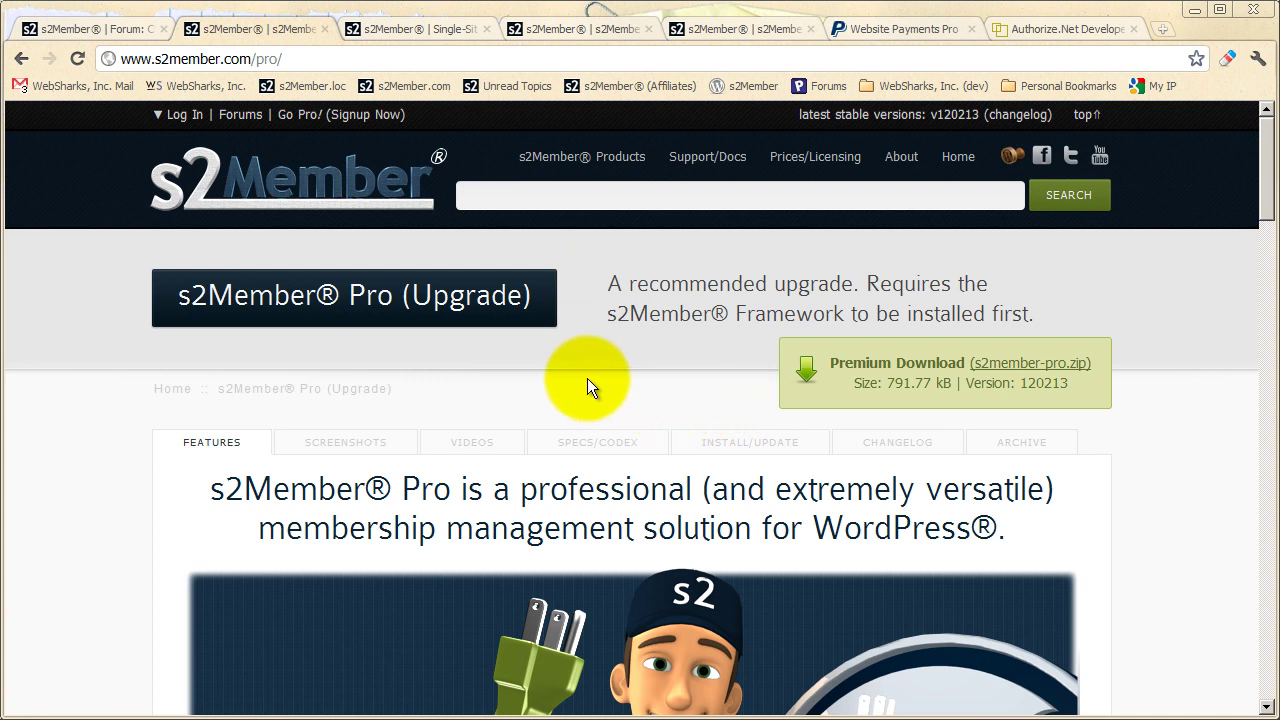
# Expand the PayPal Standard Button Integration comparison on the s2Member Pro page and read through its Free and Pro features.
pyautogui.moveTo(582, 160)
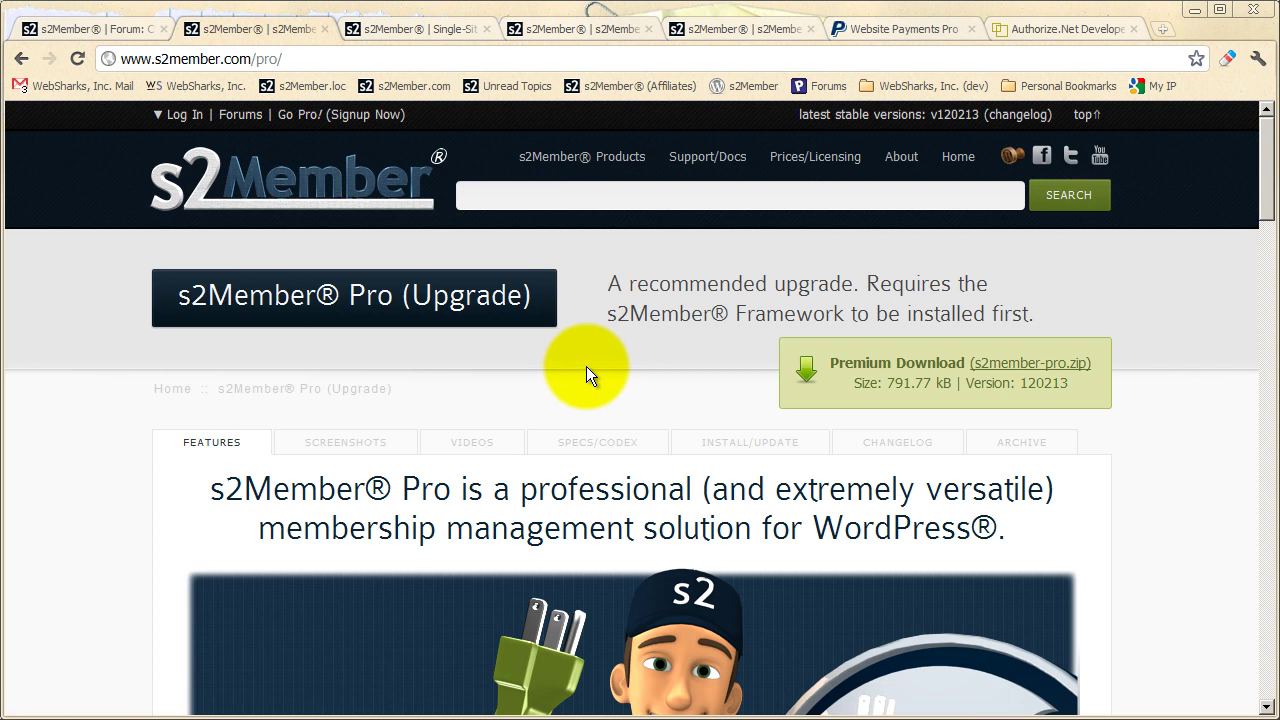
pyautogui.scroll(-1, 583, 365)
pyautogui.scroll(-2, 583, 365)
pyautogui.scroll(-5, 580, 366)
pyautogui.scroll(-2, 578, 368)
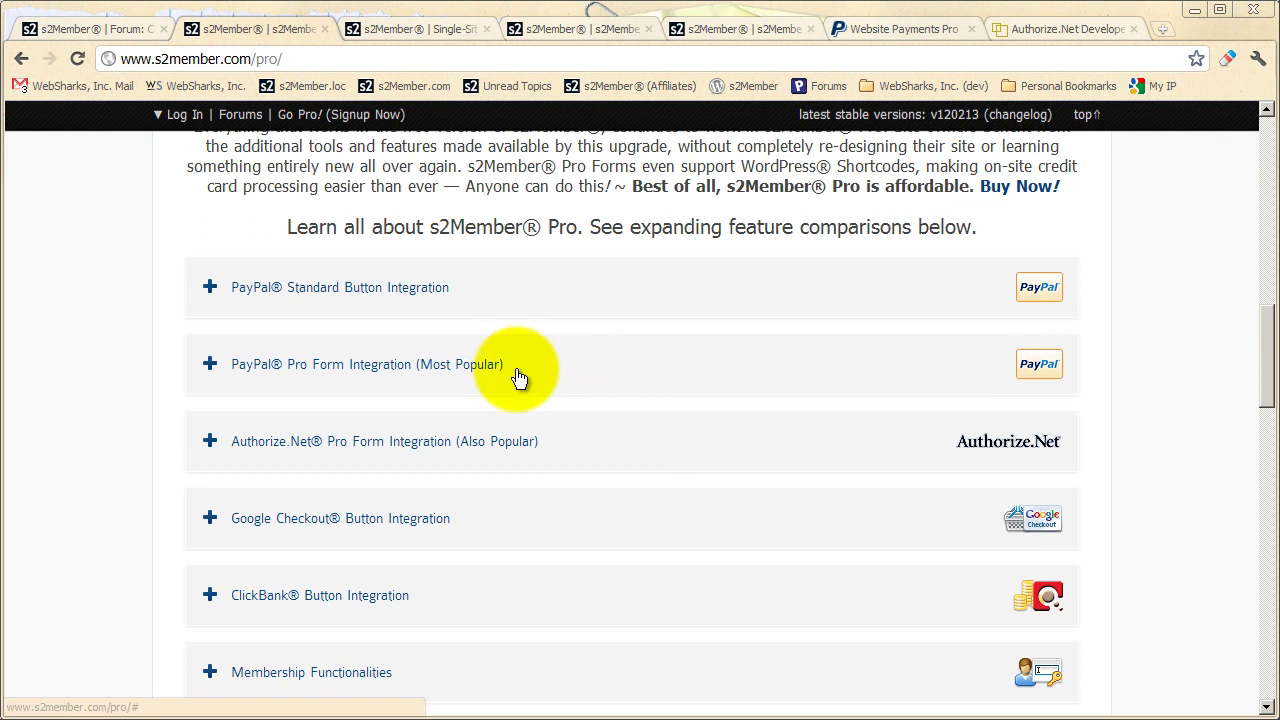
pyautogui.click(423, 288)
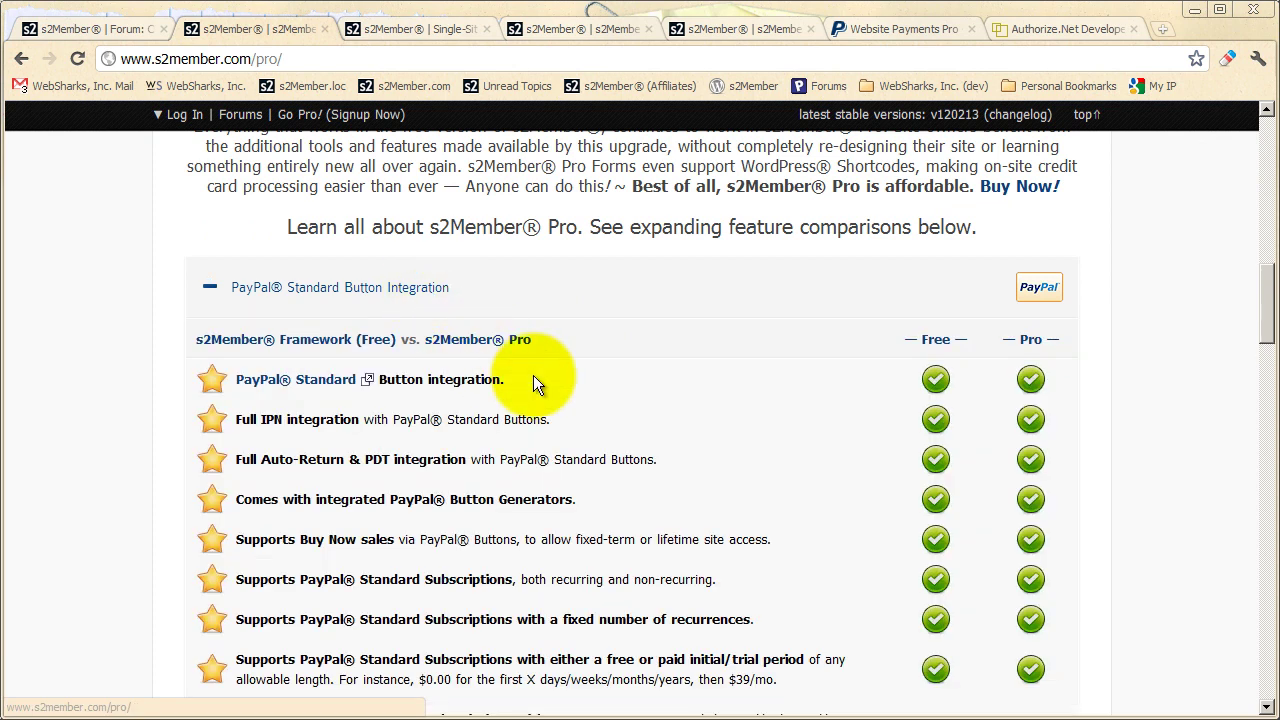
pyautogui.scroll(-1, 557, 387)
pyautogui.scroll(-7, 560, 397)
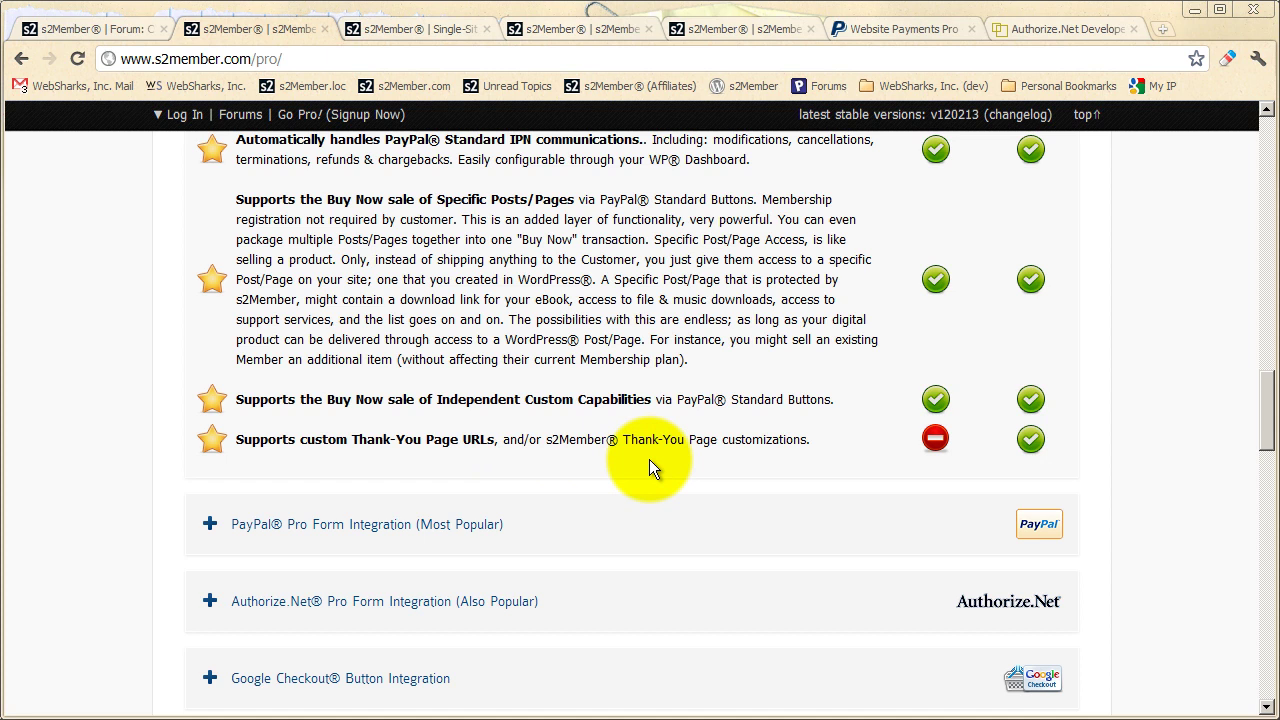
# Expand the Membership Functionalities comparison, review its Free and Pro features, and collapse it again.
pyautogui.scroll(-1, 622, 462)
pyautogui.scroll(-4, 622, 462)
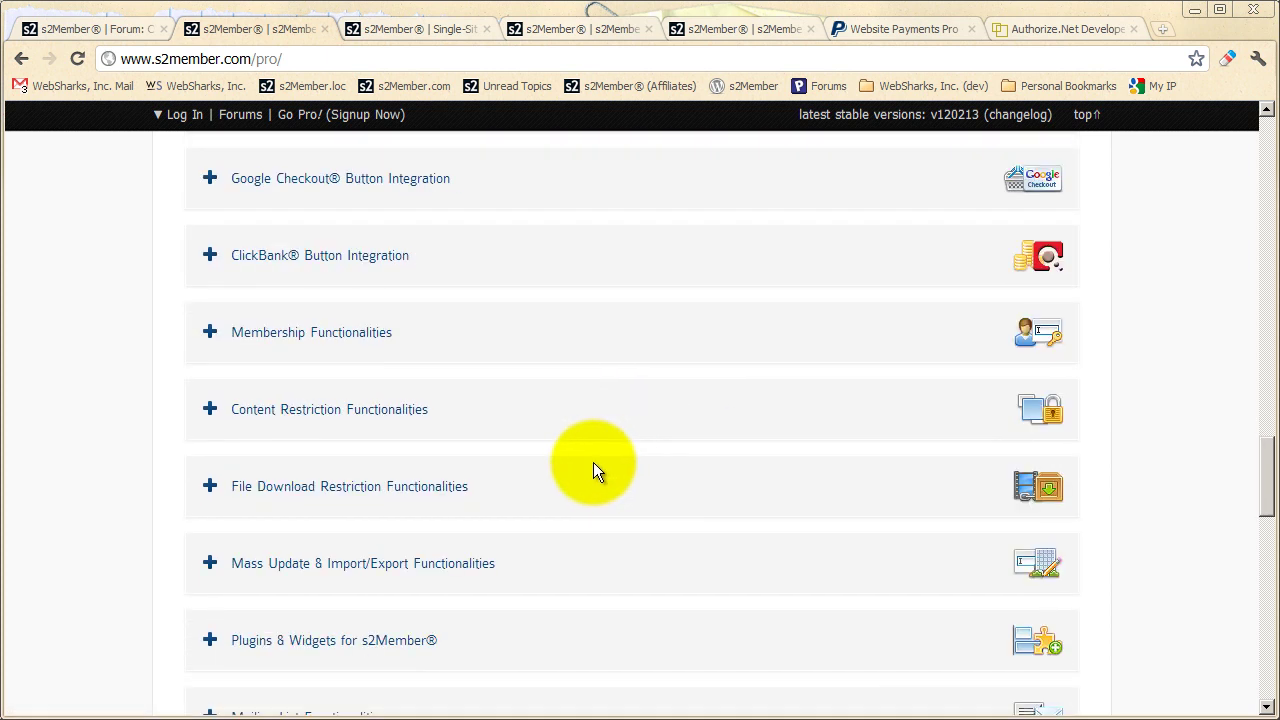
pyautogui.click(370, 340)
pyautogui.scroll(-1, 486, 428)
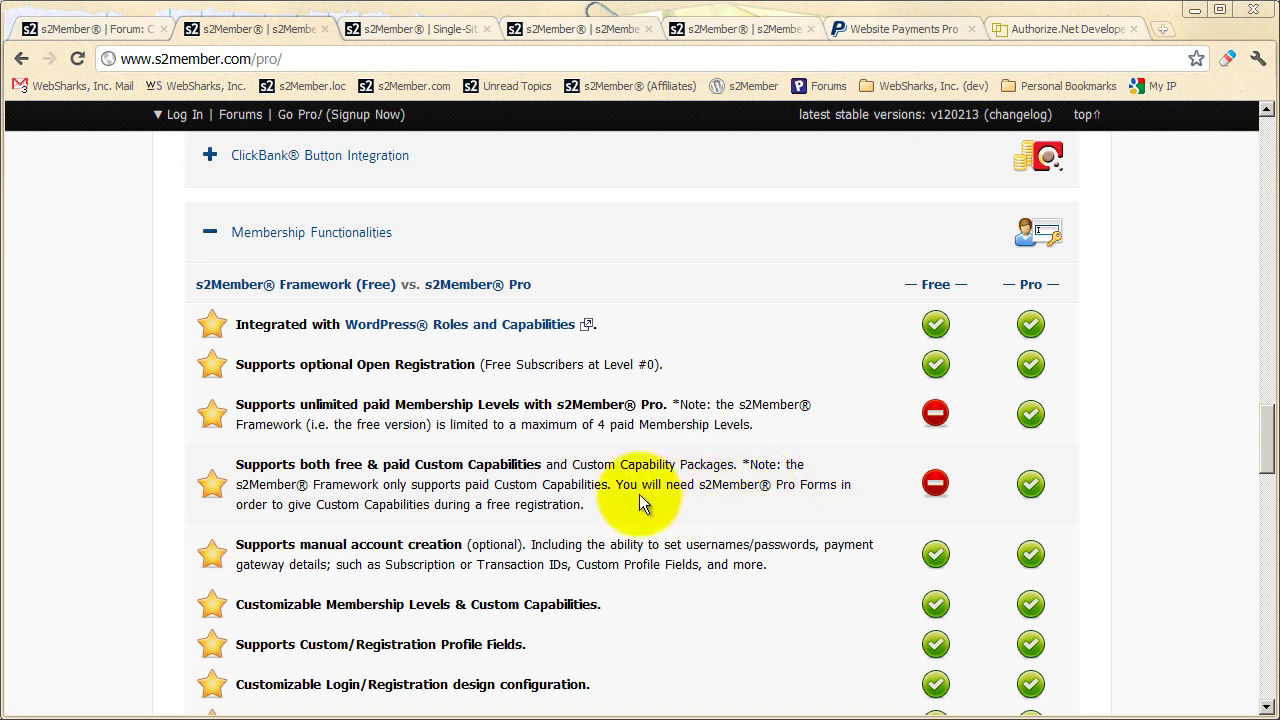
pyautogui.scroll(1, 552, 462)
pyautogui.click(329, 343)
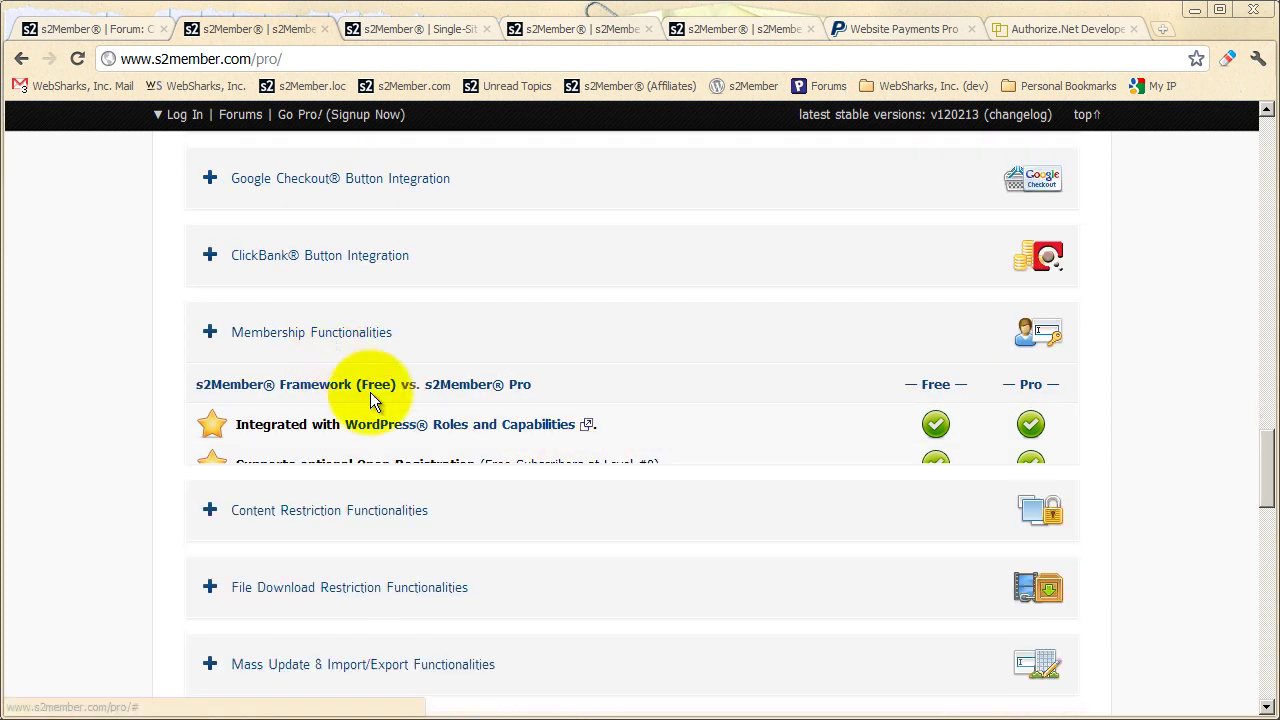
# Go back up to the PayPal Standard Button Integration comparison and collapse it.
pyautogui.scroll(13, 459, 470)
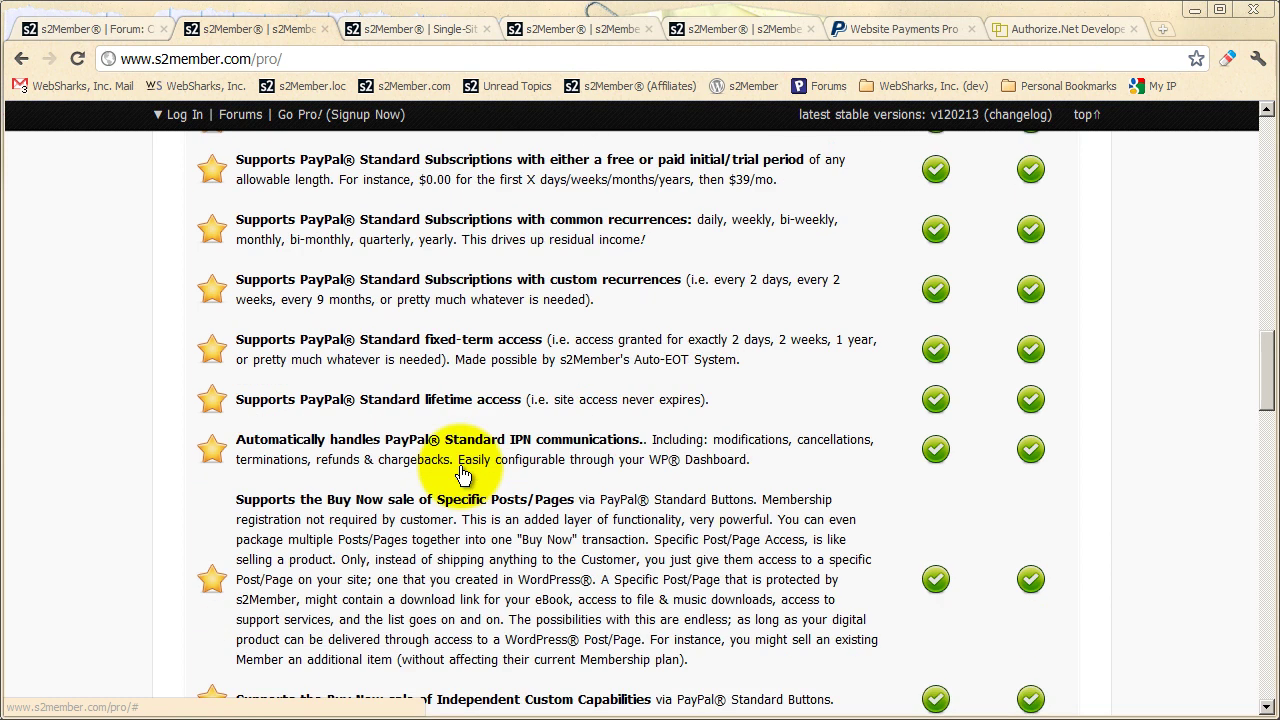
pyautogui.scroll(2, 463, 474)
pyautogui.click(360, 400)
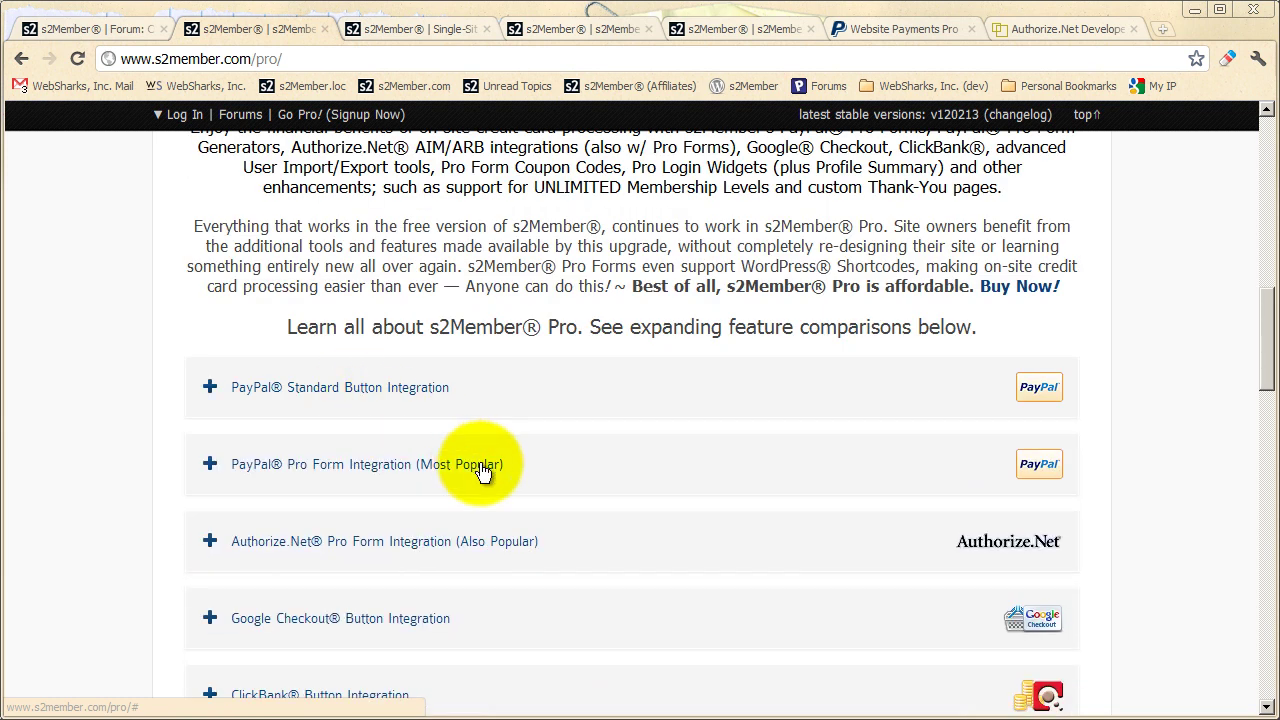
# Review the s2Member Pro overview from the top of the page down to the list of feature comparisons.
pyautogui.scroll(10, 480, 470)
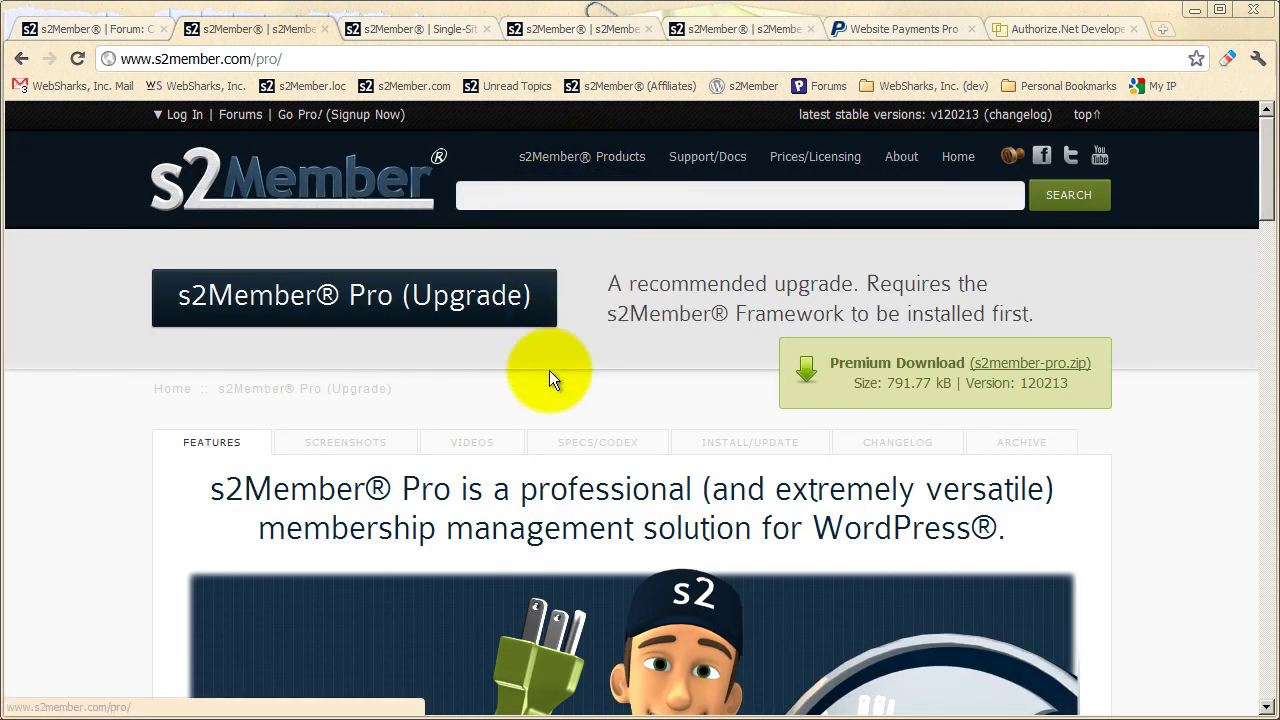
pyautogui.scroll(-1, 532, 386)
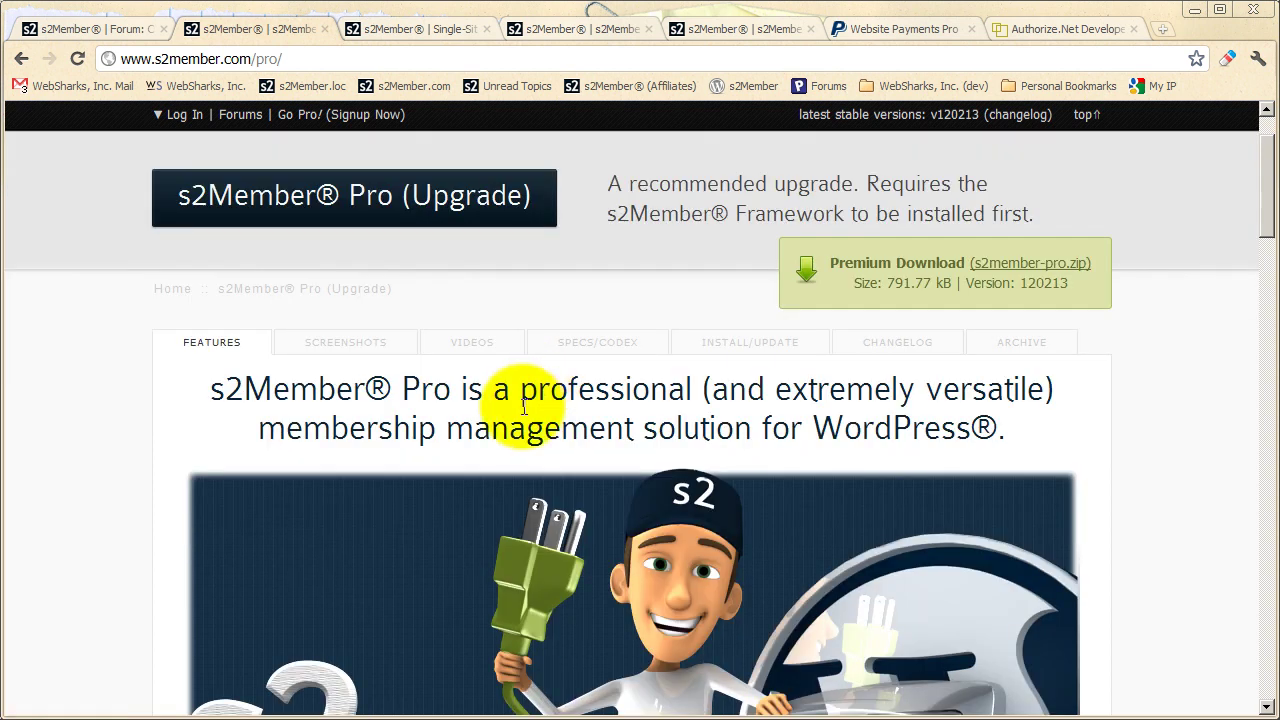
pyautogui.scroll(-5, 522, 406)
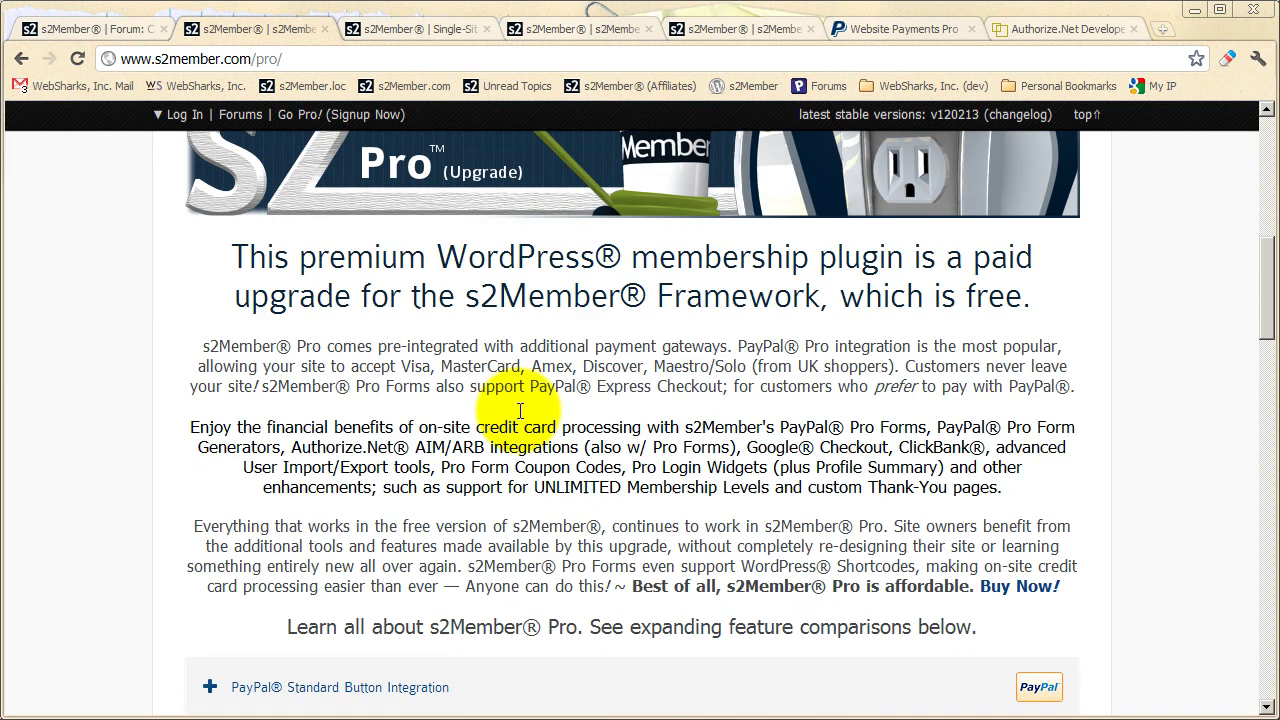
pyautogui.scroll(-5, 519, 410)
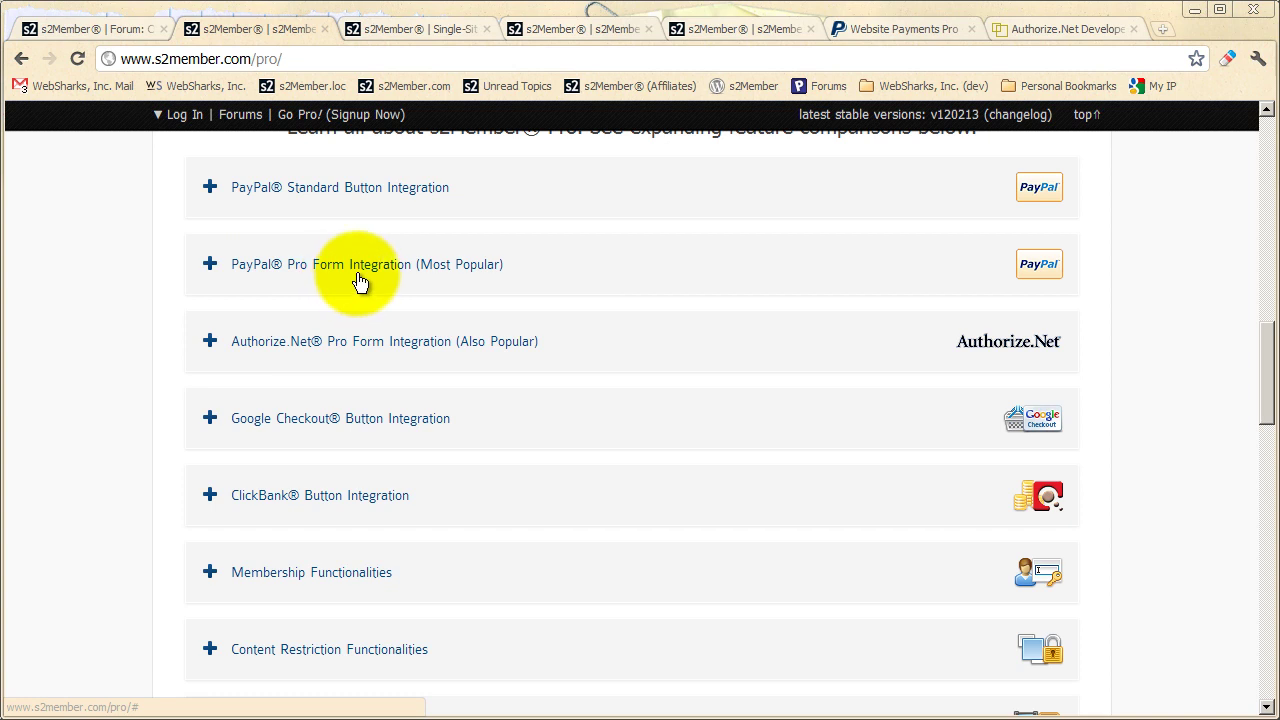
# View the open PayPal Website Payments Pro page and the Authorize.Net Developer Center page.
pyautogui.click(876, 32)
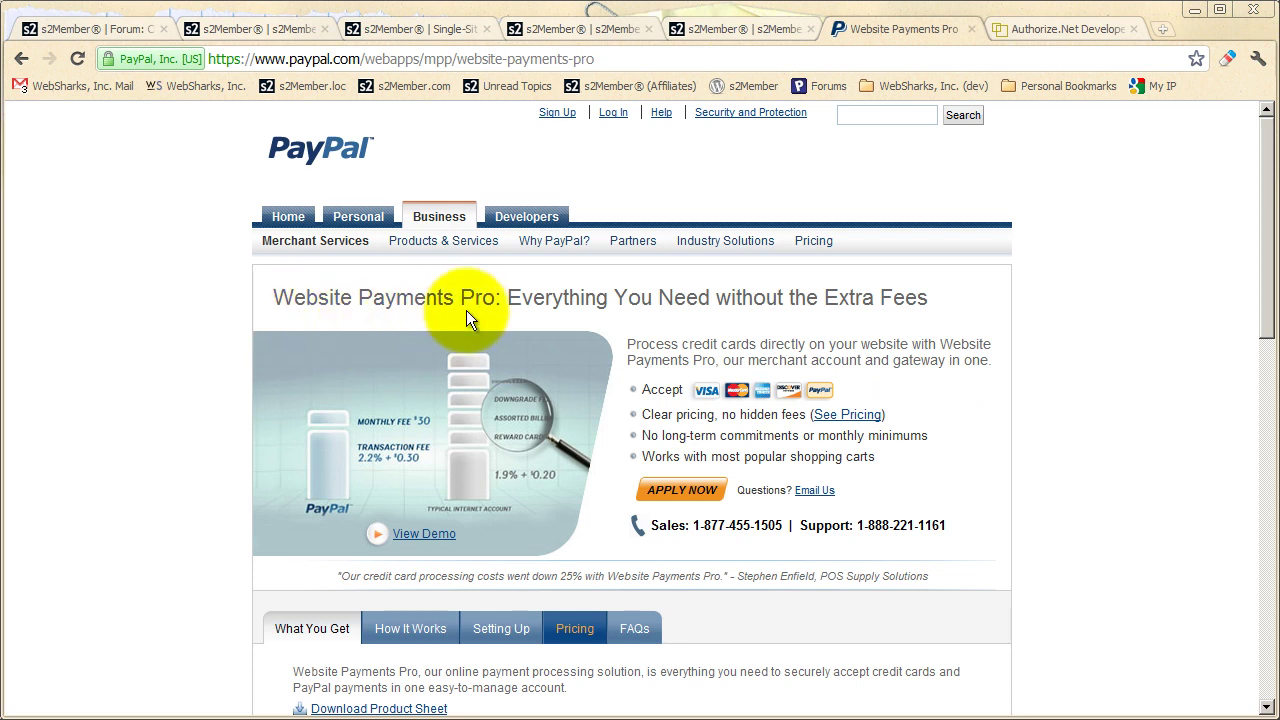
pyautogui.click(1025, 33)
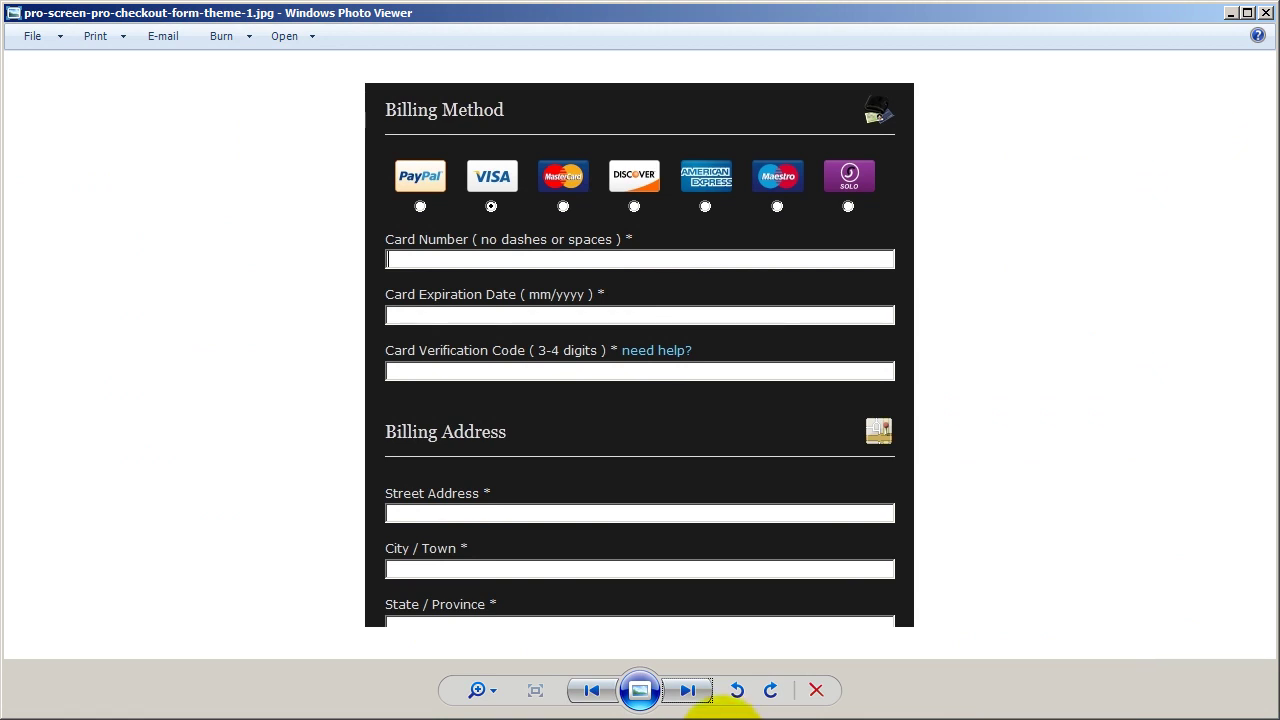
# In Windows Photo Viewer, browse the pro checkout form theme screenshots from theme 1 through theme 16 and back to the first.
pyautogui.click(690, 693)
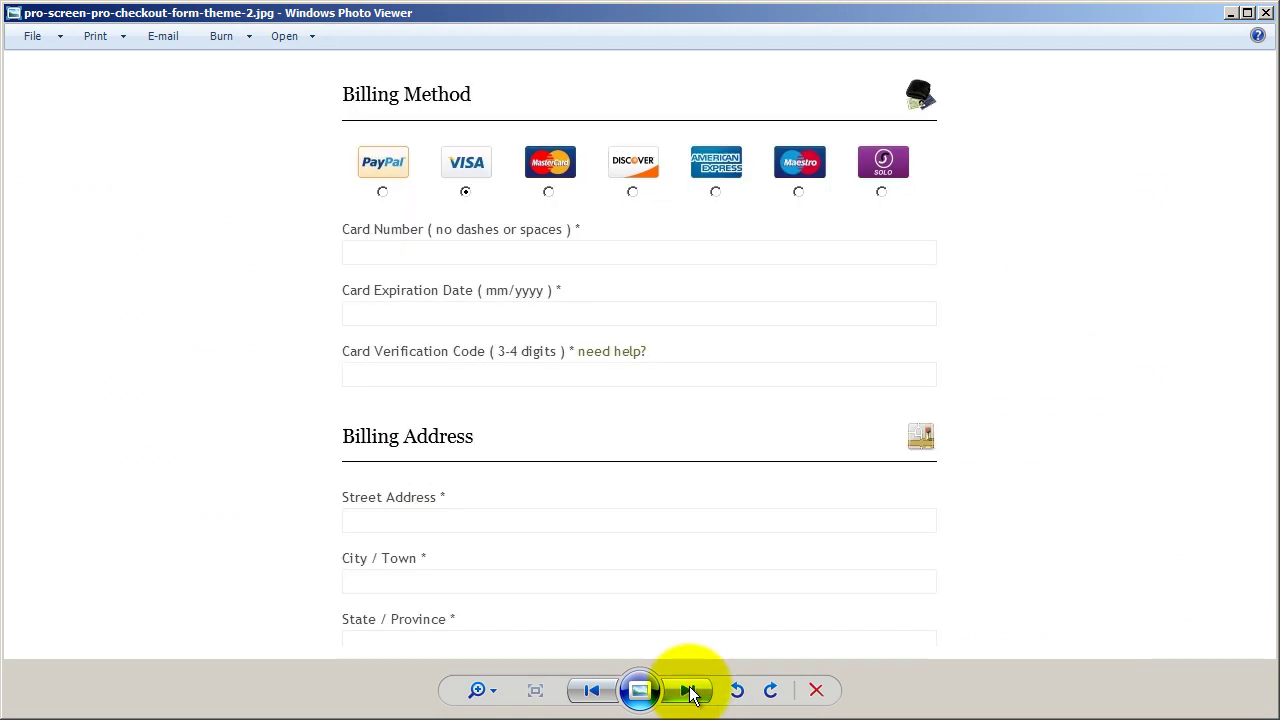
pyautogui.click(692, 693)
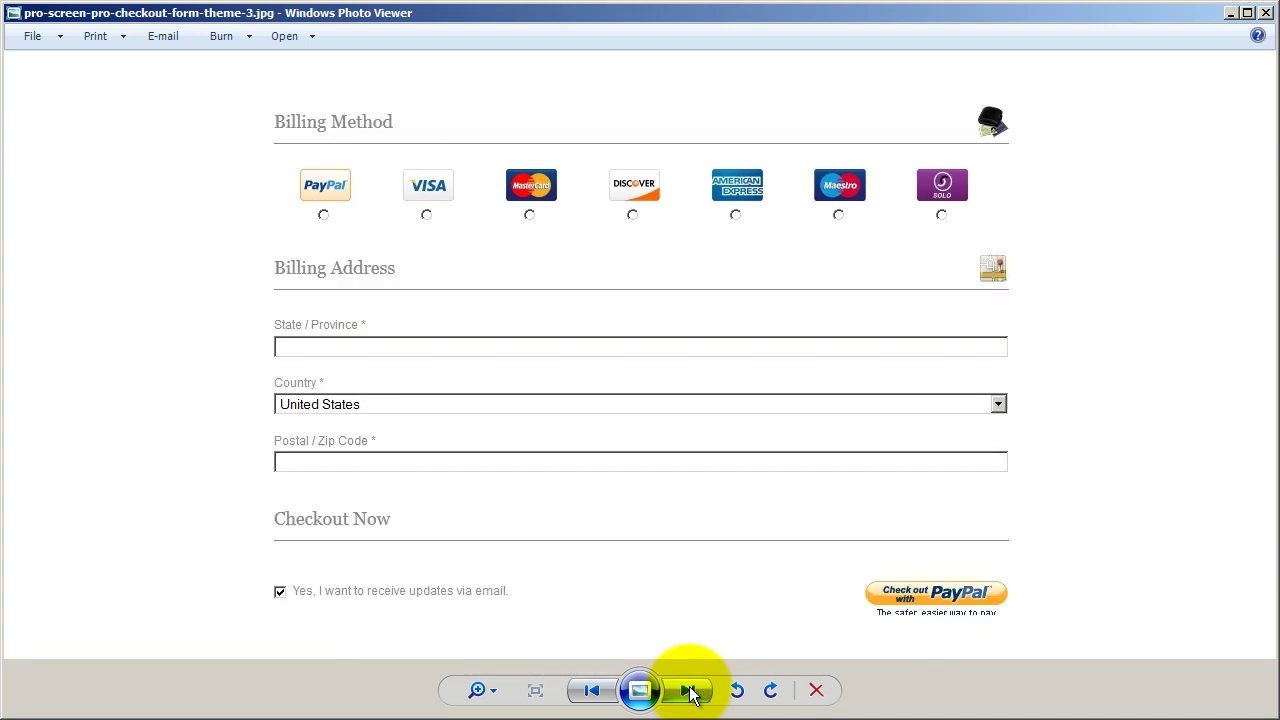
pyautogui.click(692, 693)
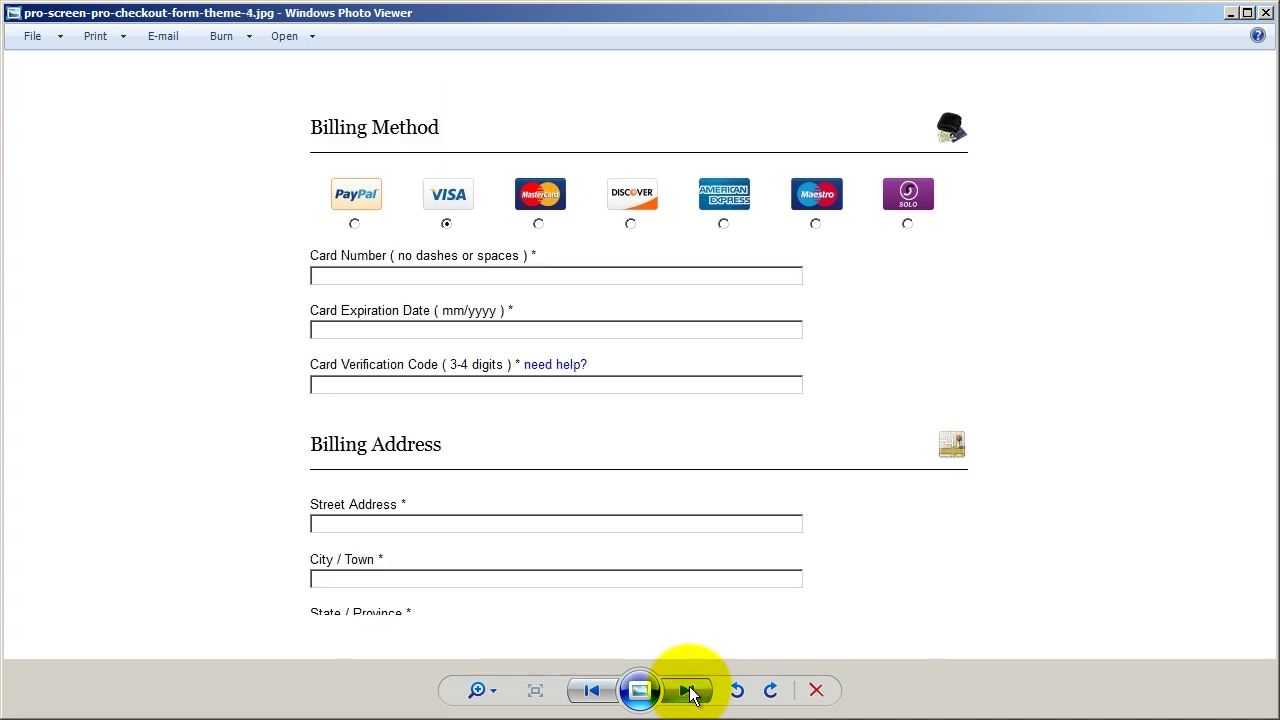
pyautogui.click(692, 693)
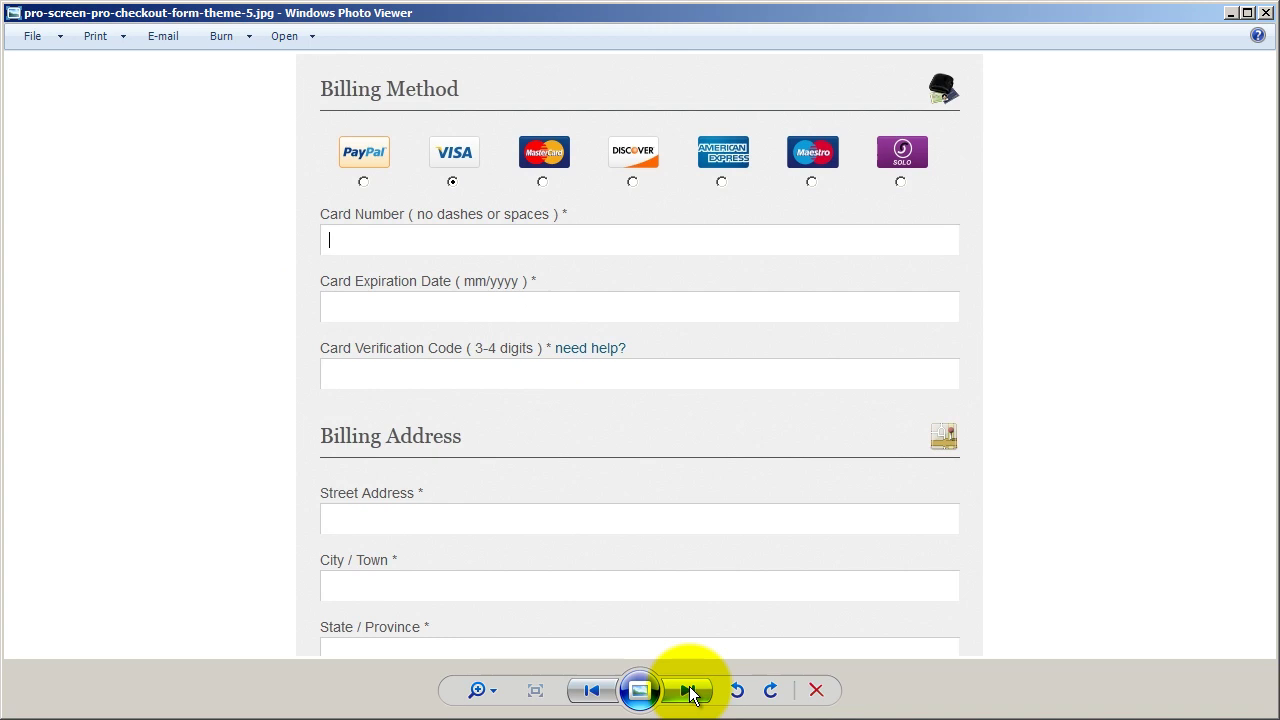
pyautogui.click(692, 693)
pyautogui.click(692, 693)
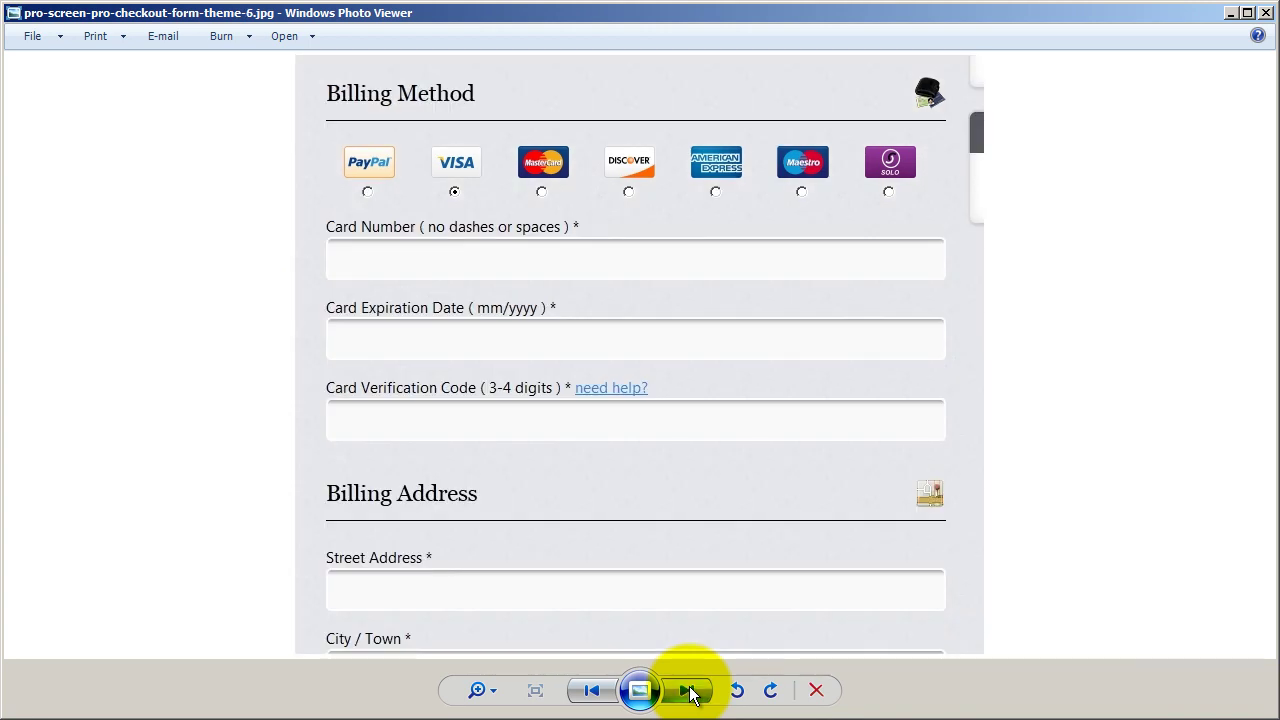
pyautogui.click(692, 693)
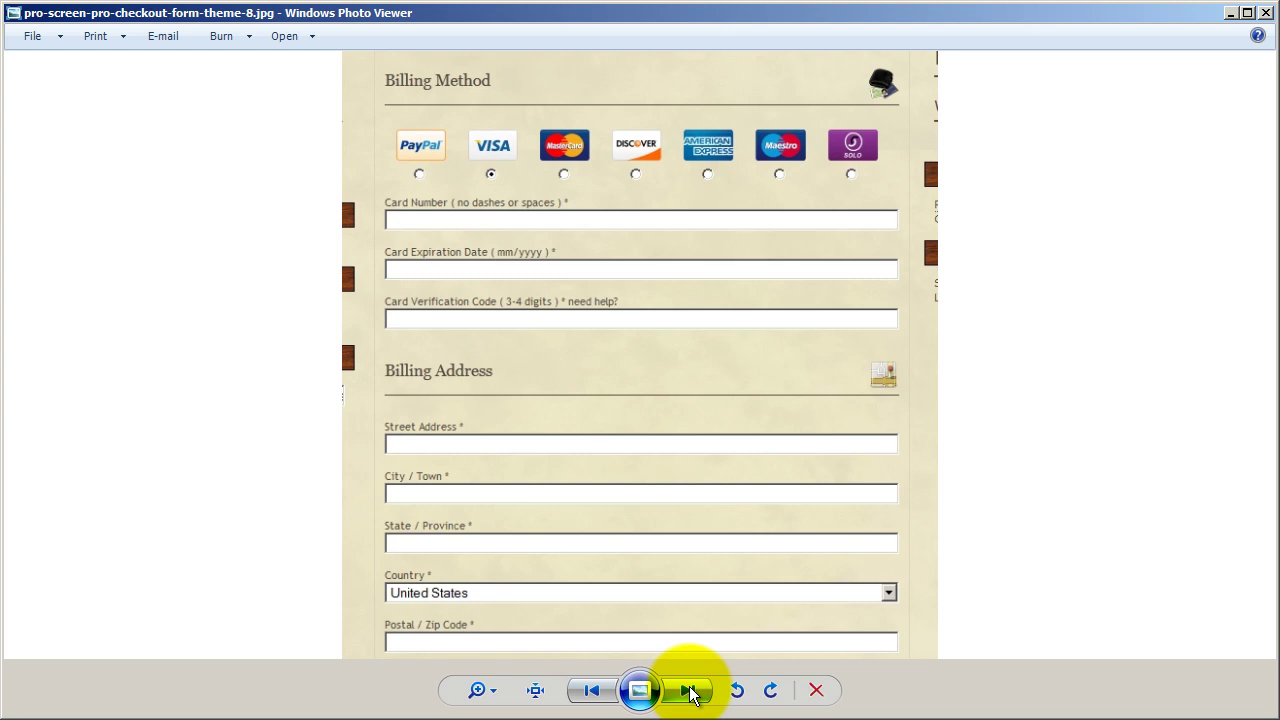
pyautogui.click(692, 693)
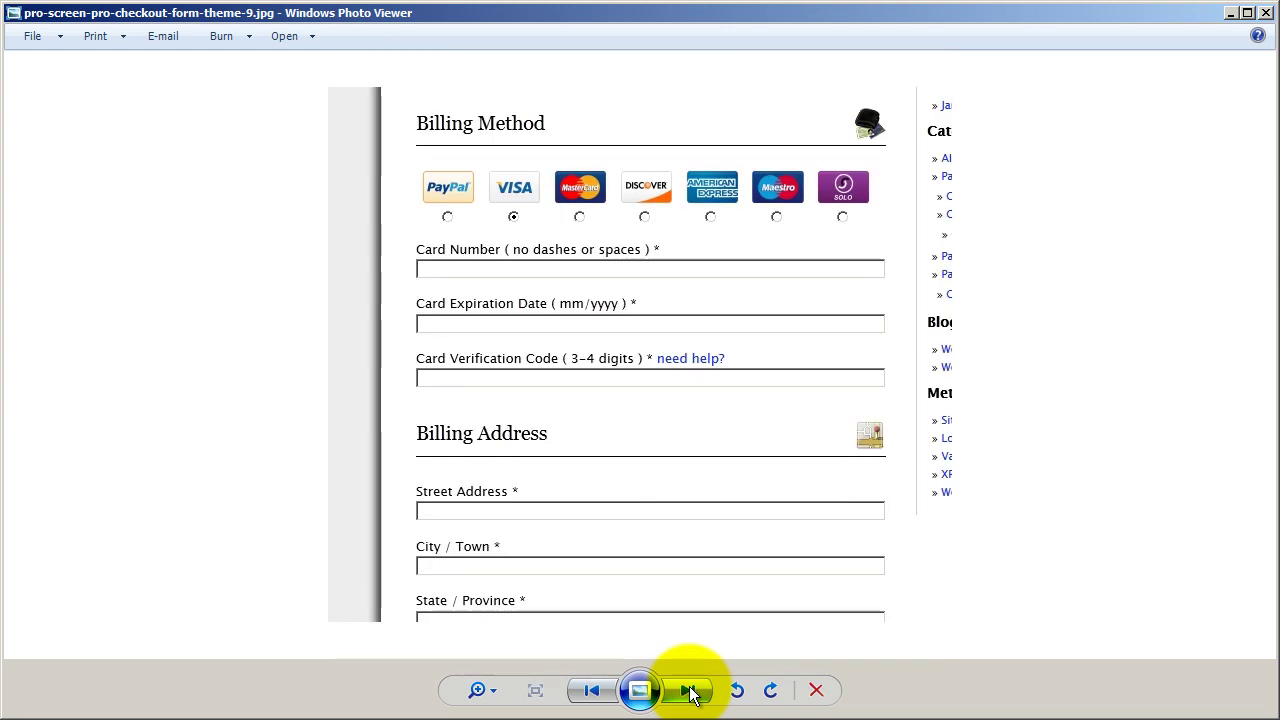
pyautogui.click(692, 693)
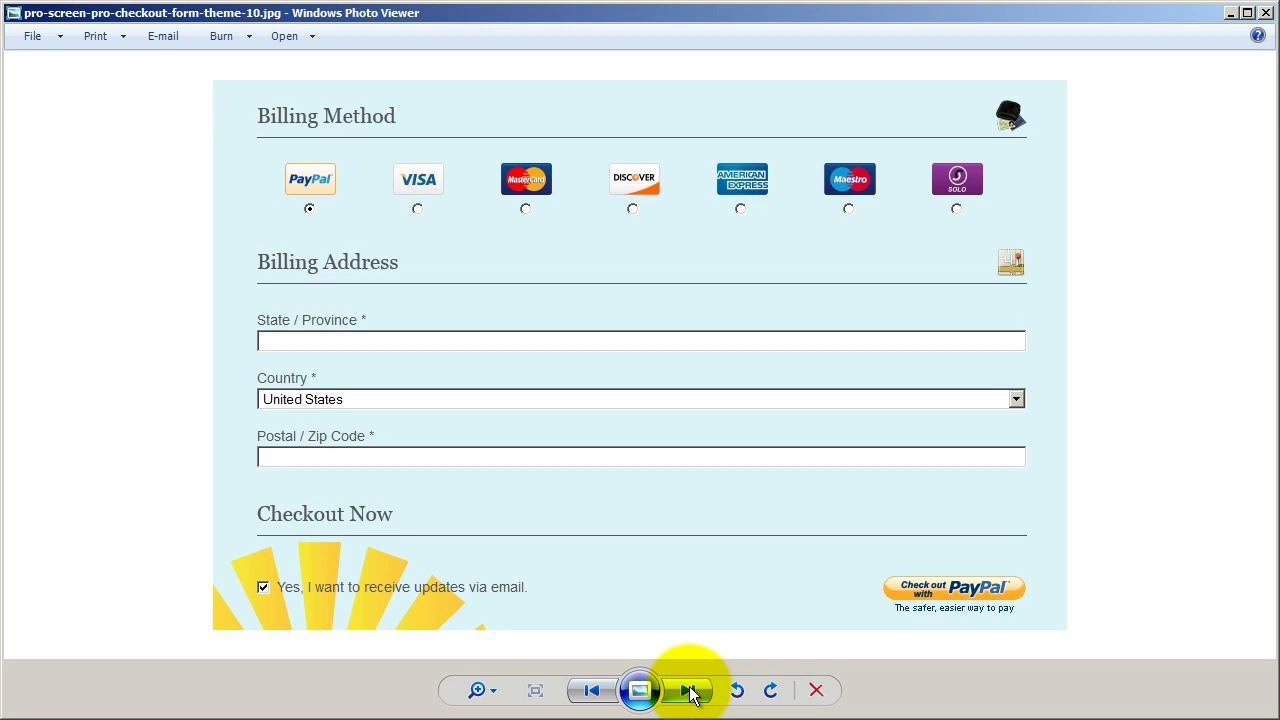
pyautogui.click(692, 693)
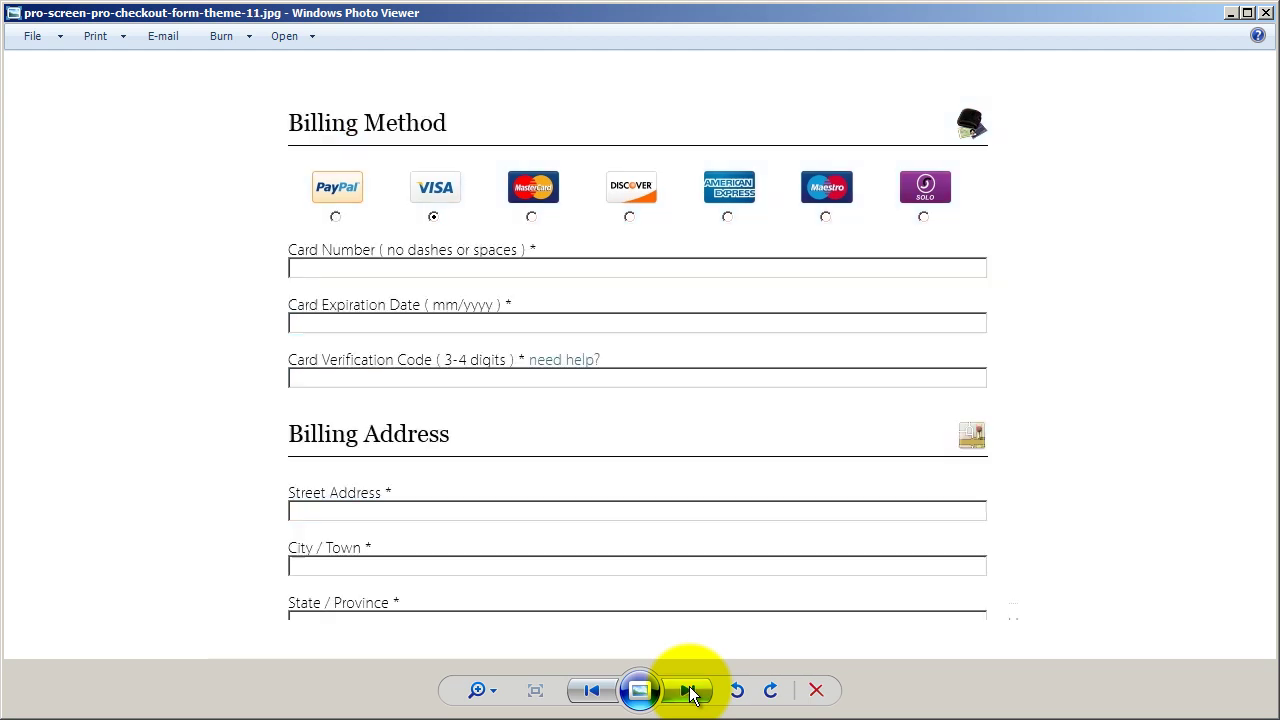
pyautogui.click(692, 693)
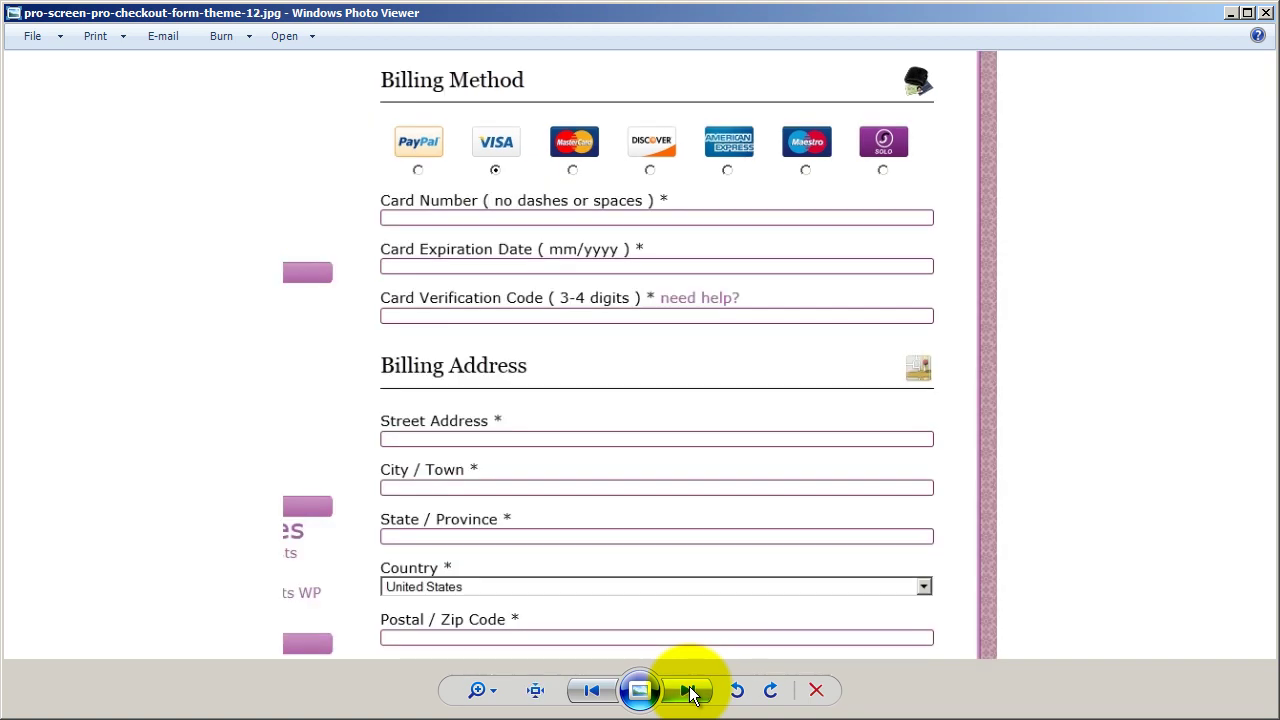
pyautogui.click(692, 693)
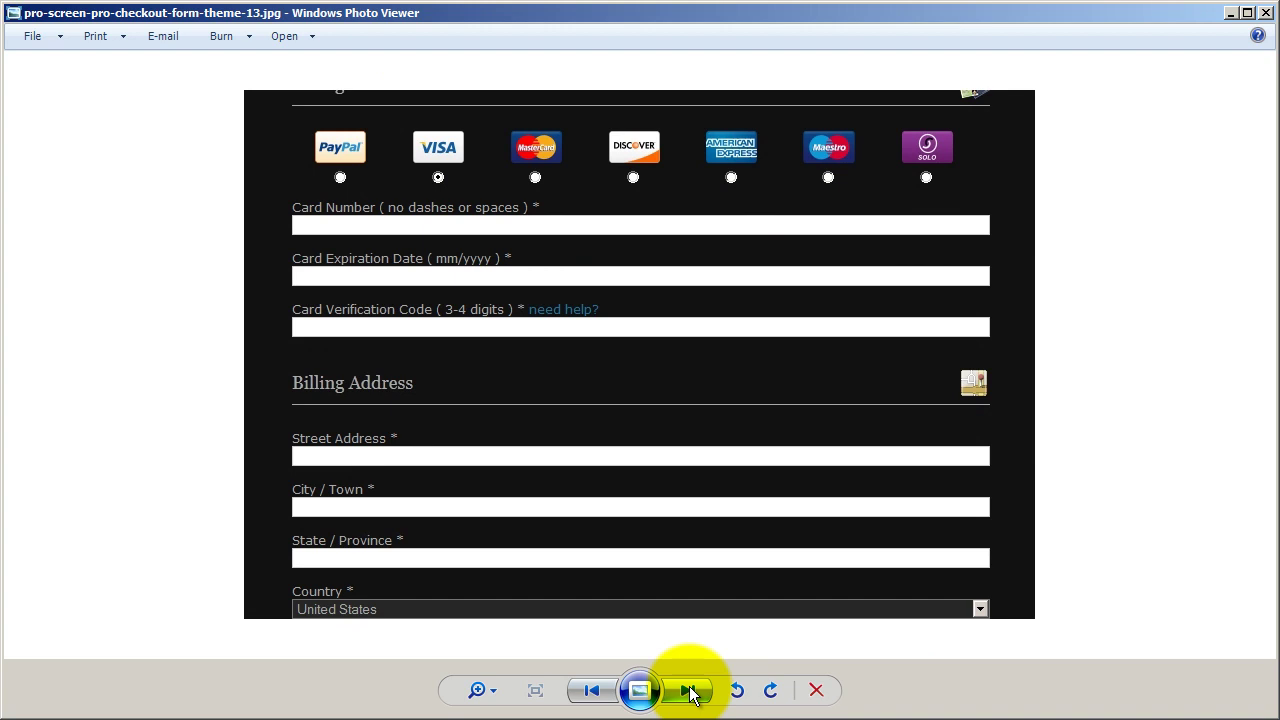
pyautogui.click(692, 693)
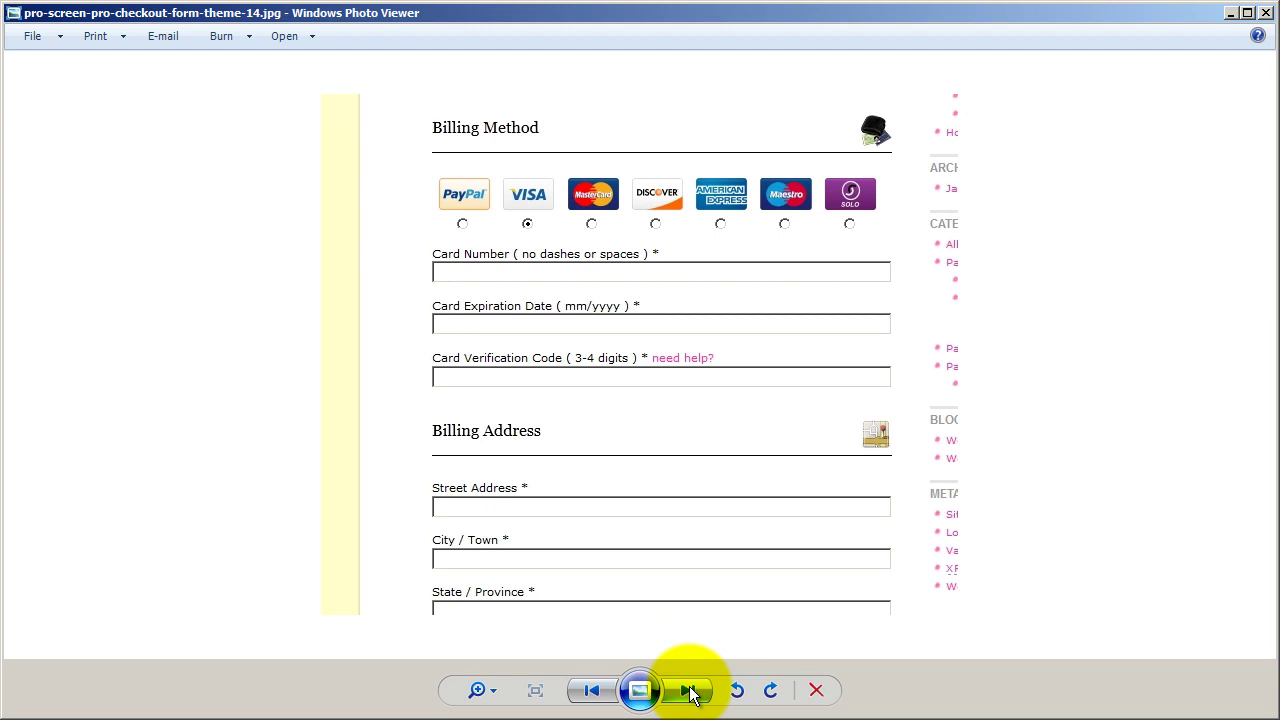
pyautogui.click(692, 693)
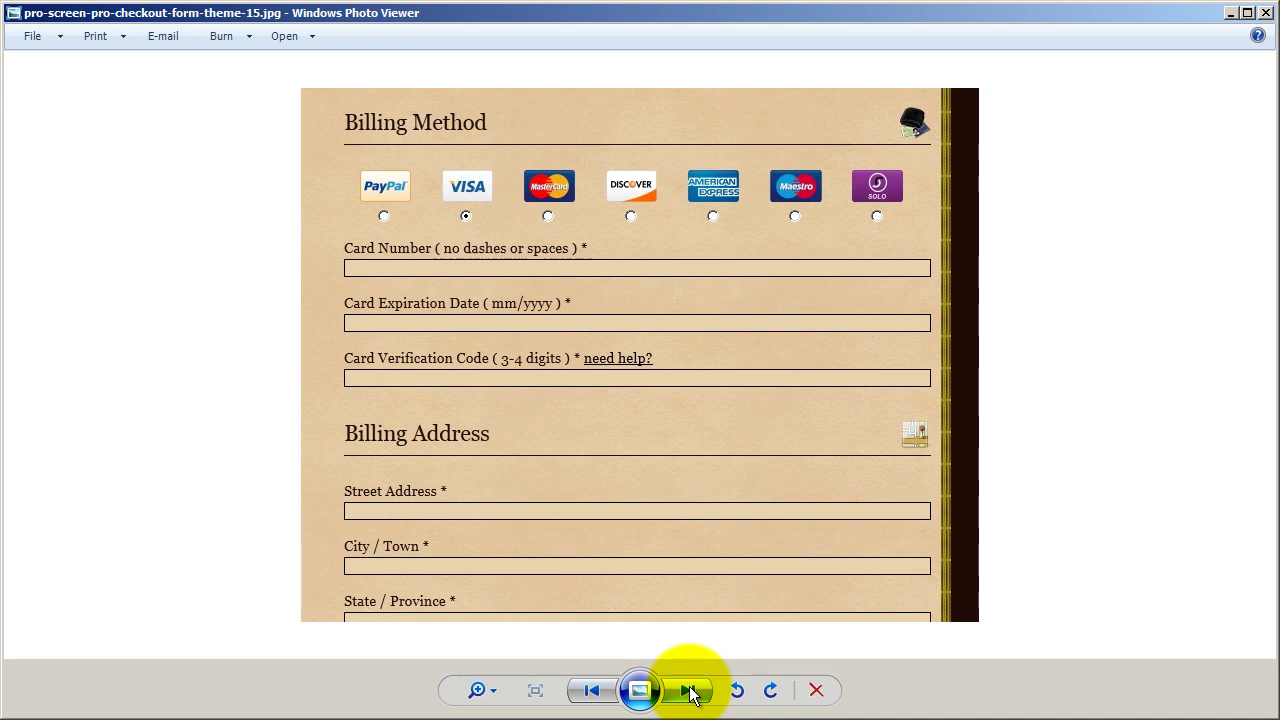
pyautogui.click(692, 693)
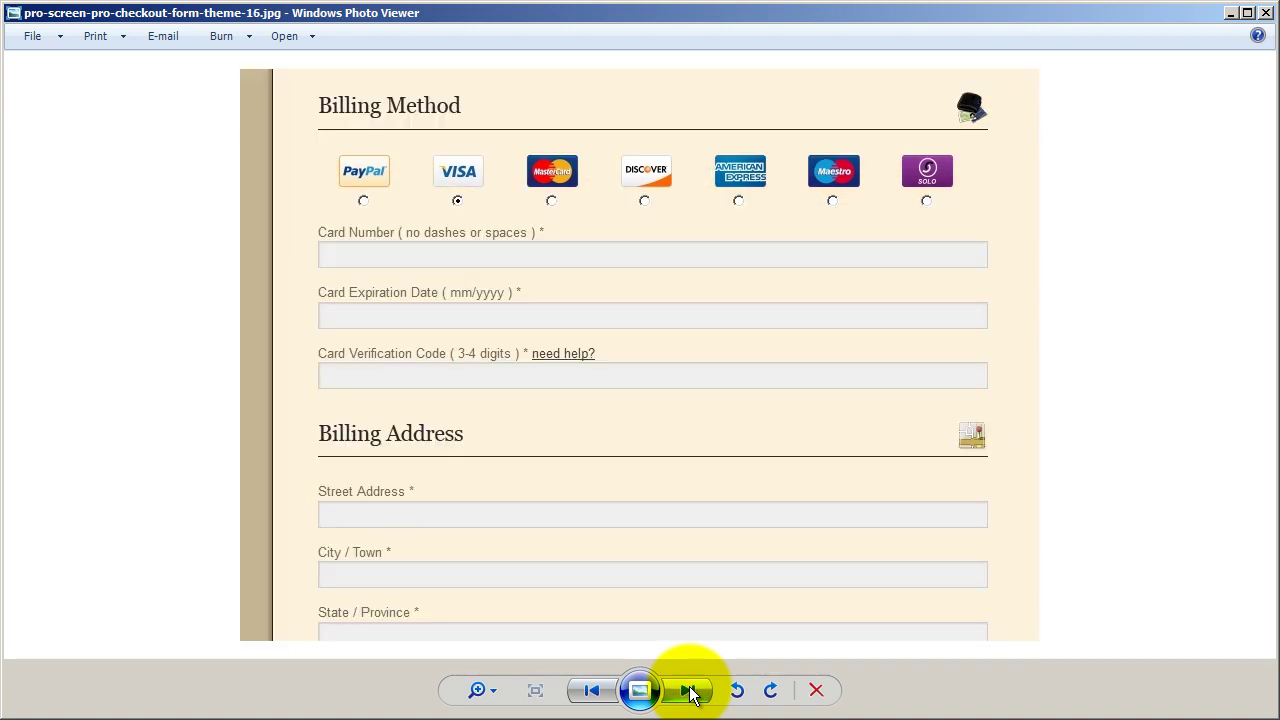
pyautogui.click(692, 693)
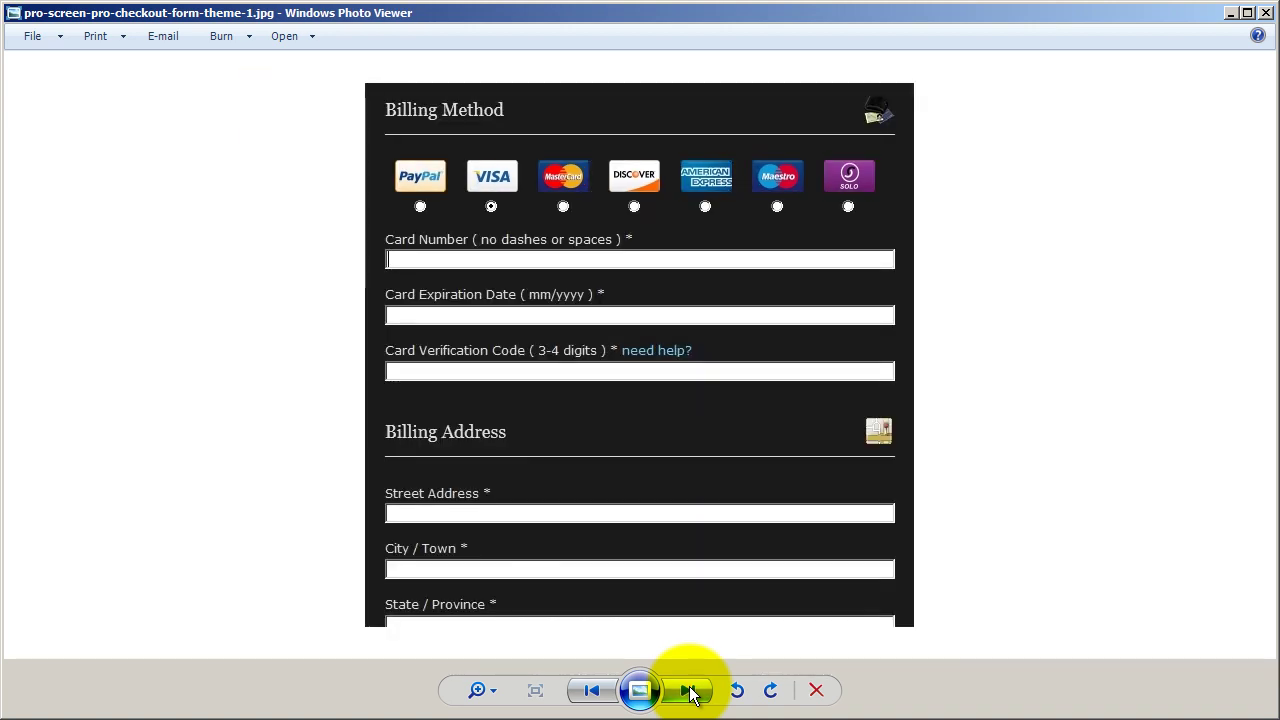
# Switch back to Chrome, expand the PayPal Pro Form Integration comparison on the s2Member Pro page, review it, and collapse it.
pyautogui.hotkey('alt', 'Tab')
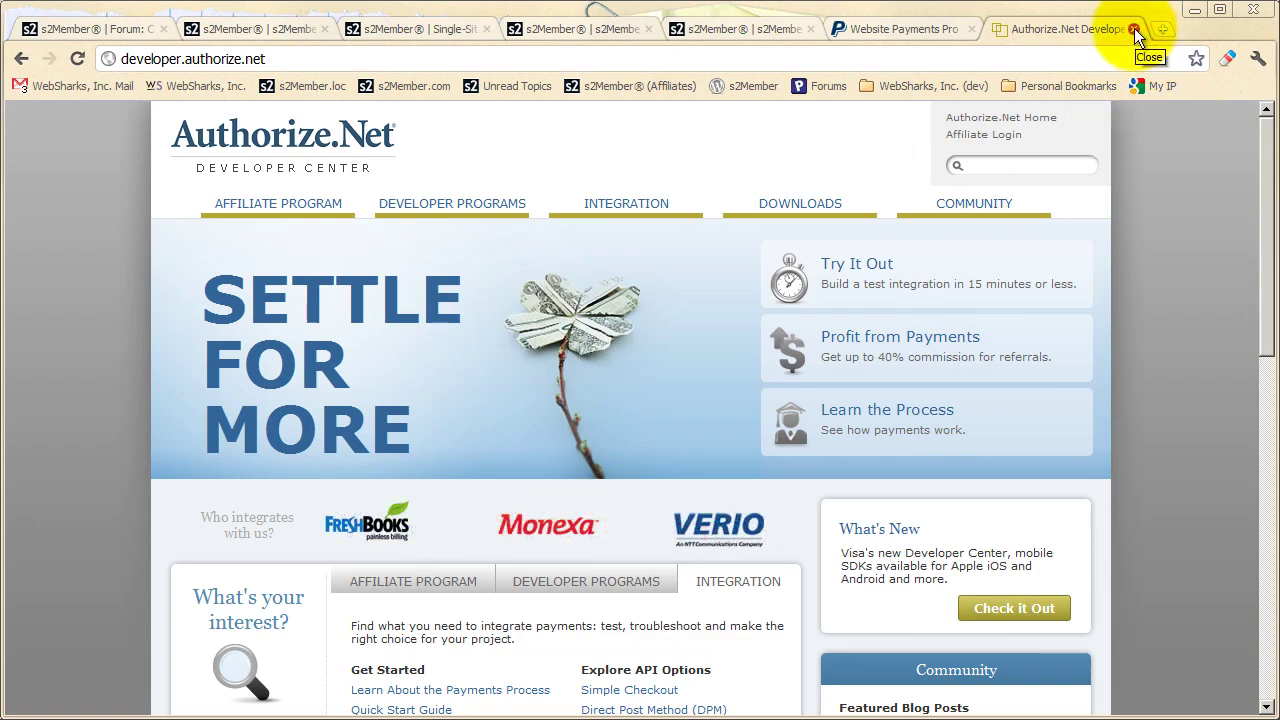
pyautogui.click(729, 30)
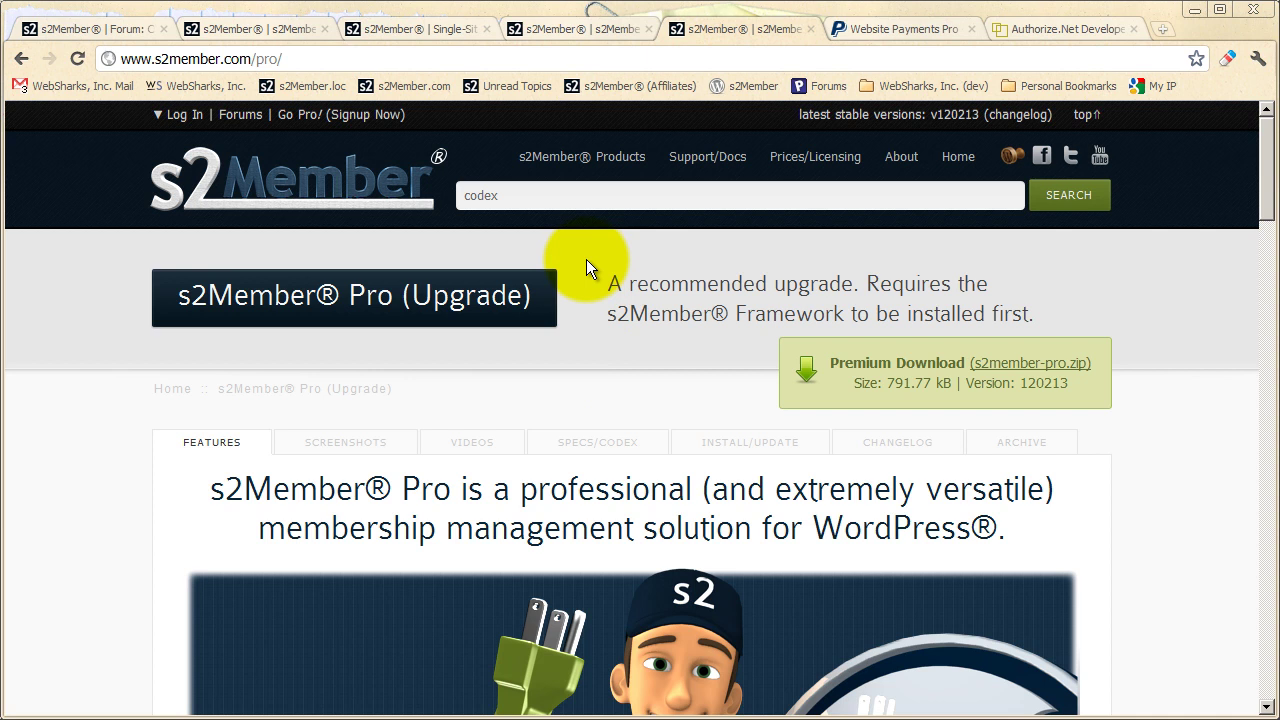
pyautogui.scroll(-10, 586, 259)
pyautogui.scroll(-1, 574, 262)
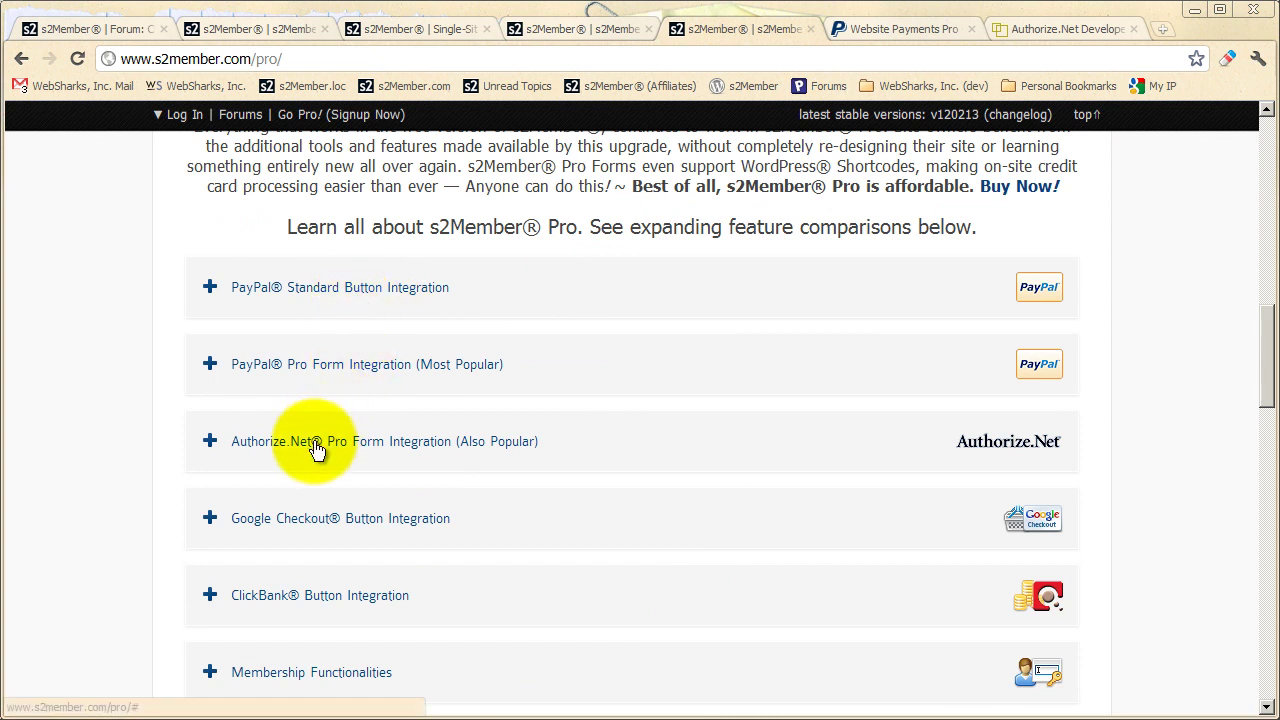
pyautogui.click(300, 368)
pyautogui.scroll(-1, 418, 396)
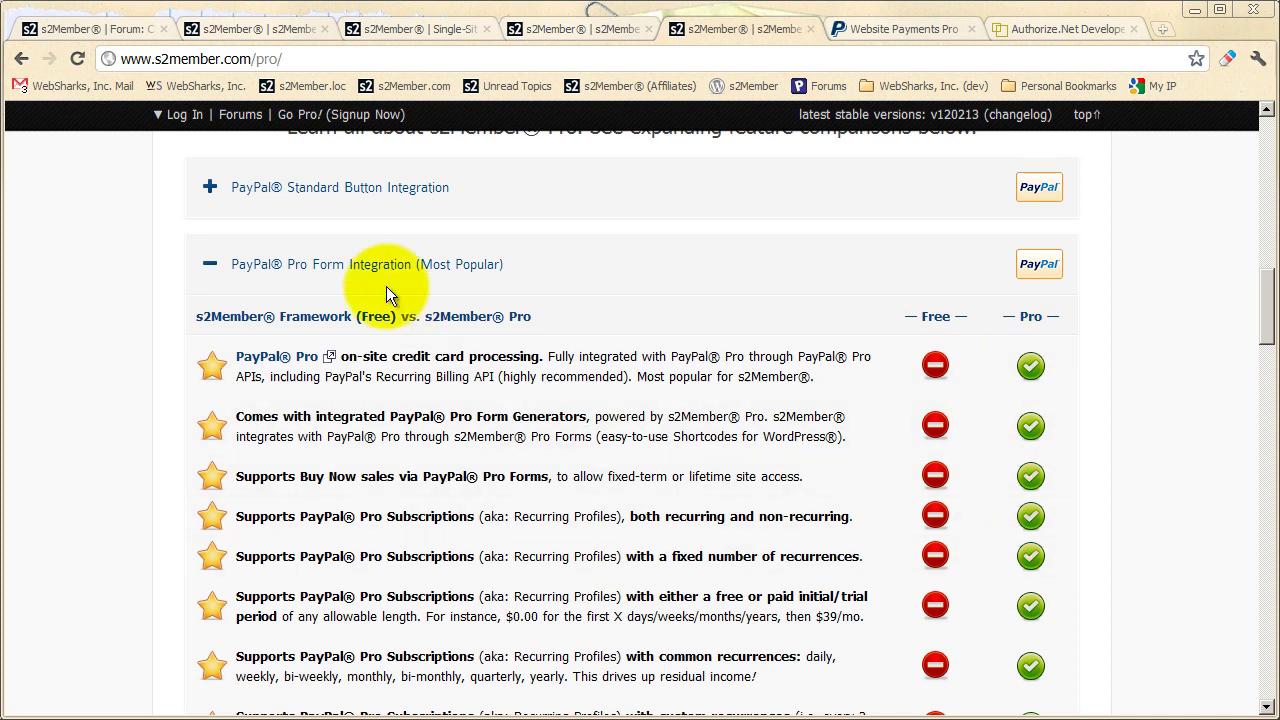
pyautogui.click(318, 285)
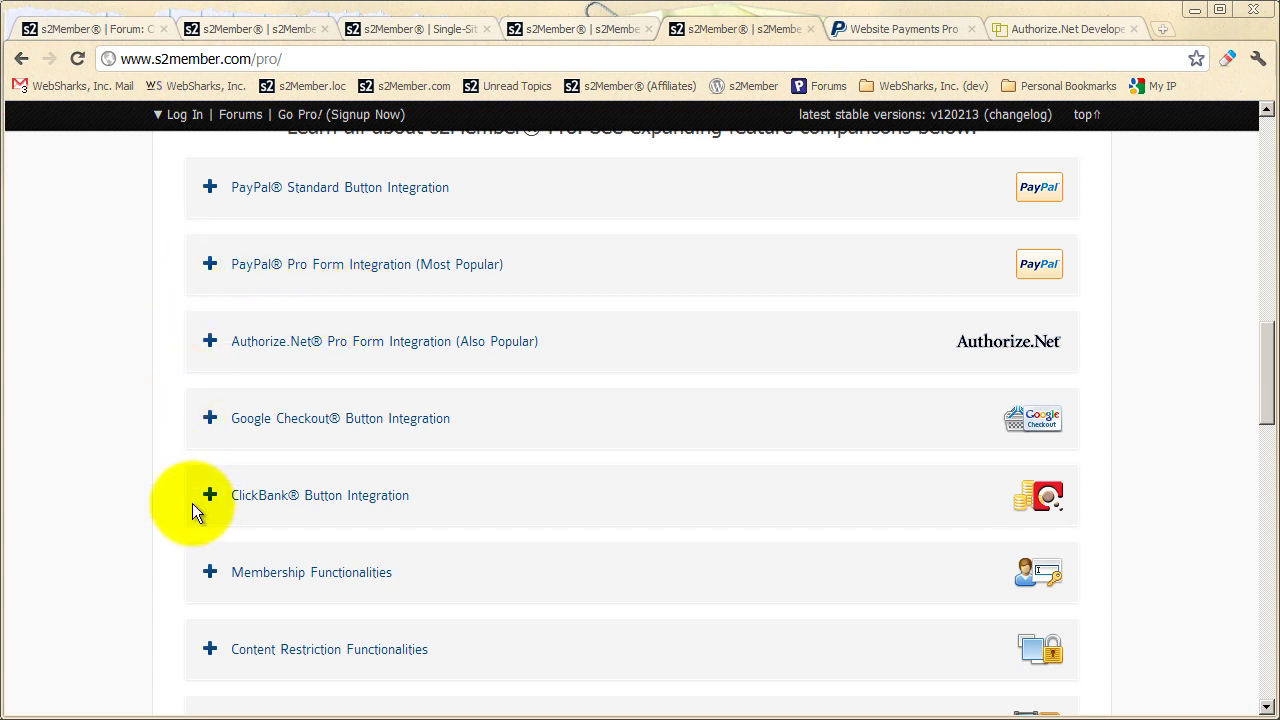
# Expand the Plugins & Widgets for s2Member comparison on the s2Member Pro page and review it.
pyautogui.scroll(-3, 426, 457)
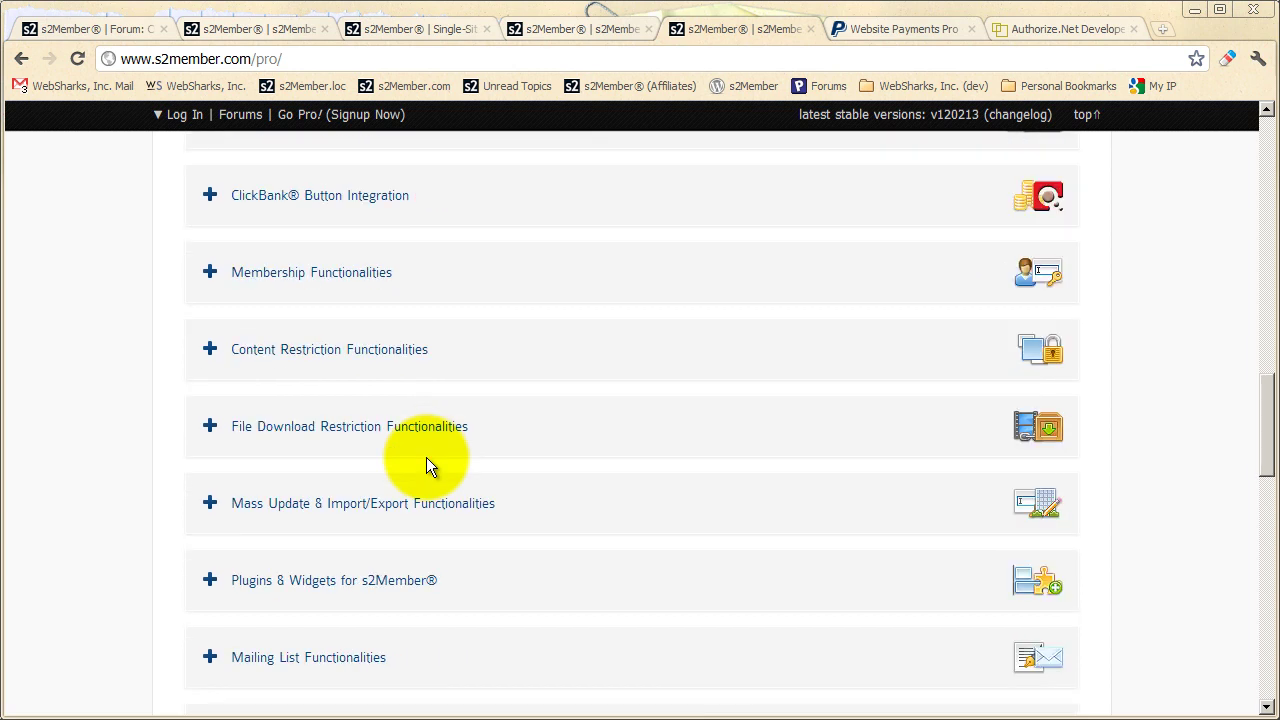
pyautogui.scroll(-1, 426, 462)
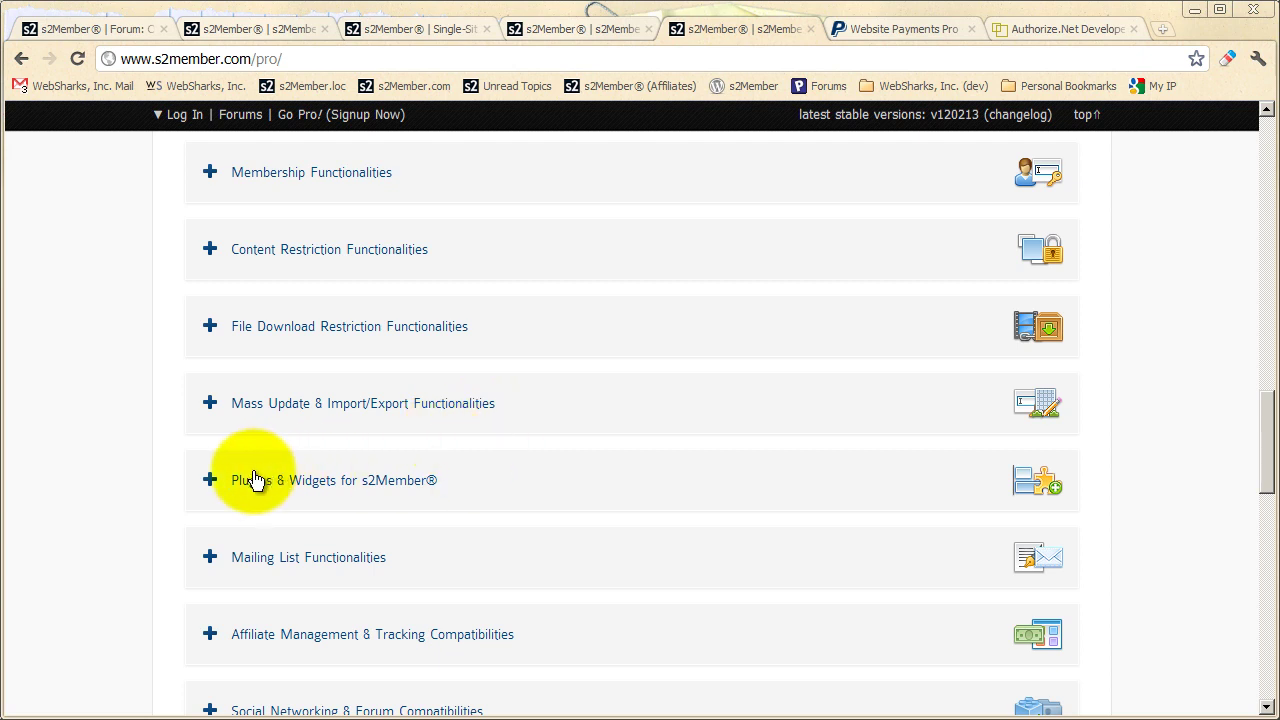
pyautogui.click(305, 482)
pyautogui.scroll(-2, 443, 486)
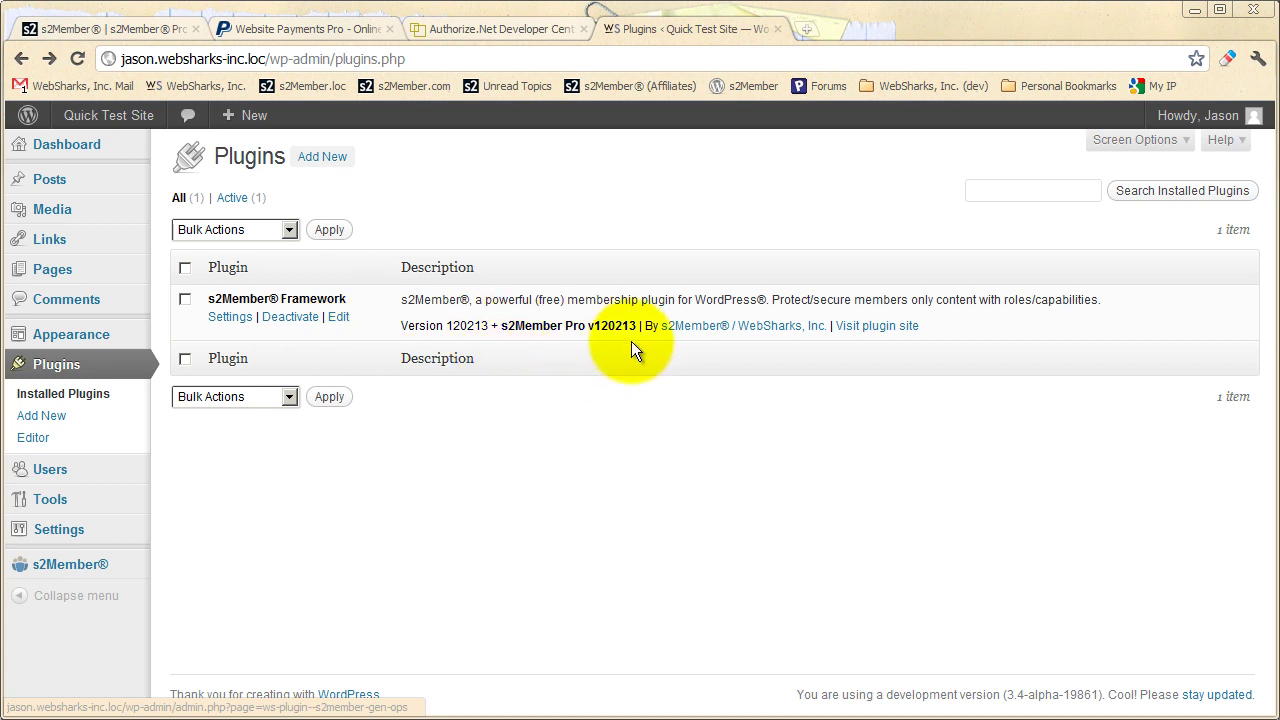
# From the WordPress dashboard, open s2Member's General Options and expand the Membership Levels/Labels section.
pyautogui.moveTo(60, 566)
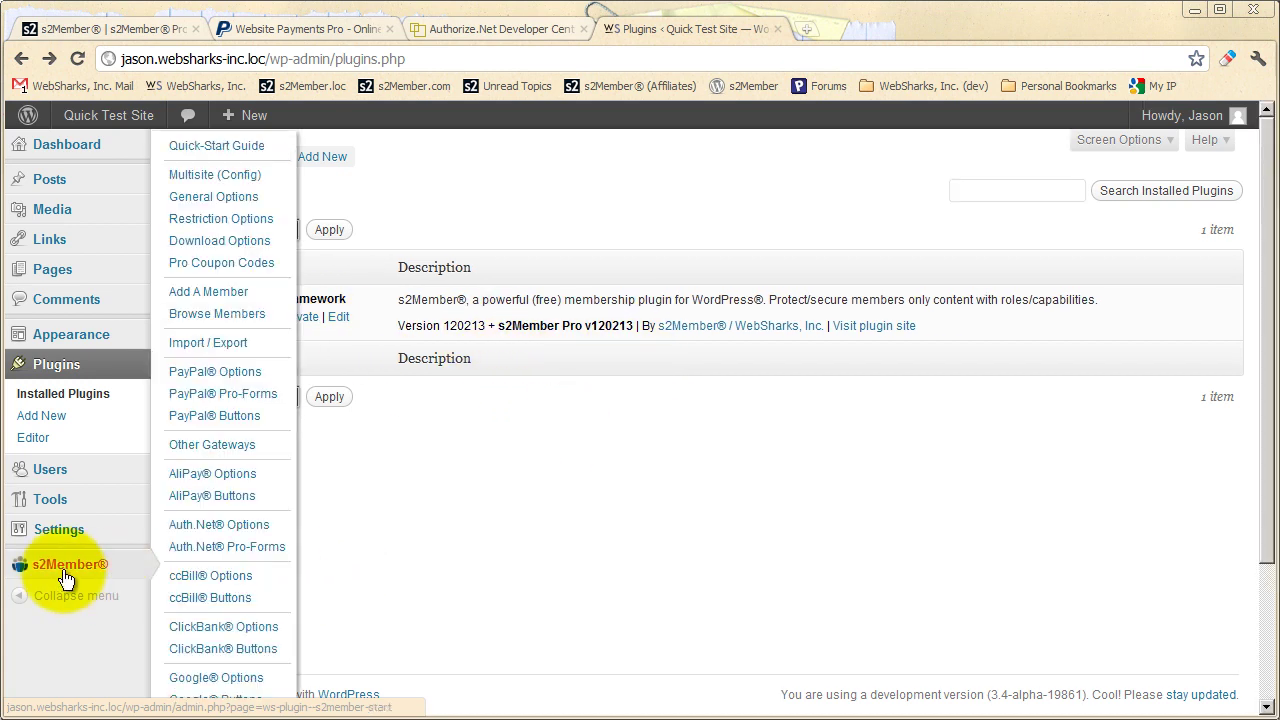
pyautogui.click(249, 205)
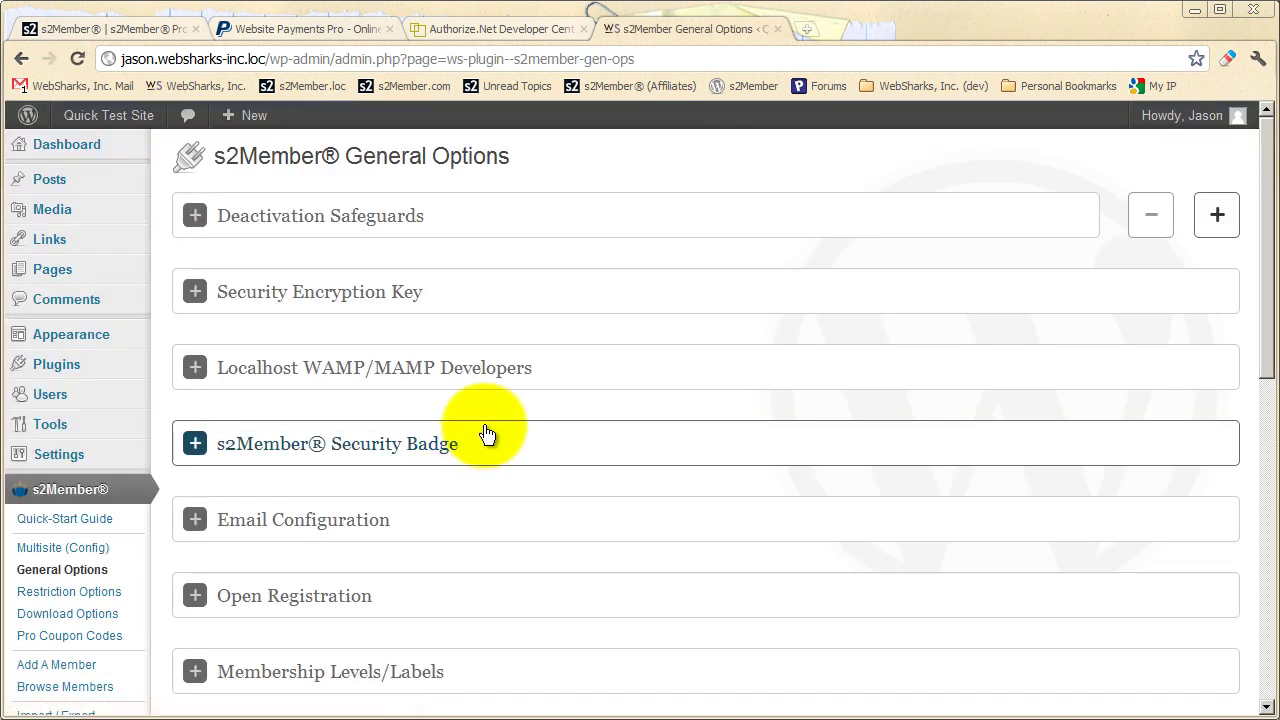
pyautogui.scroll(-3, 486, 434)
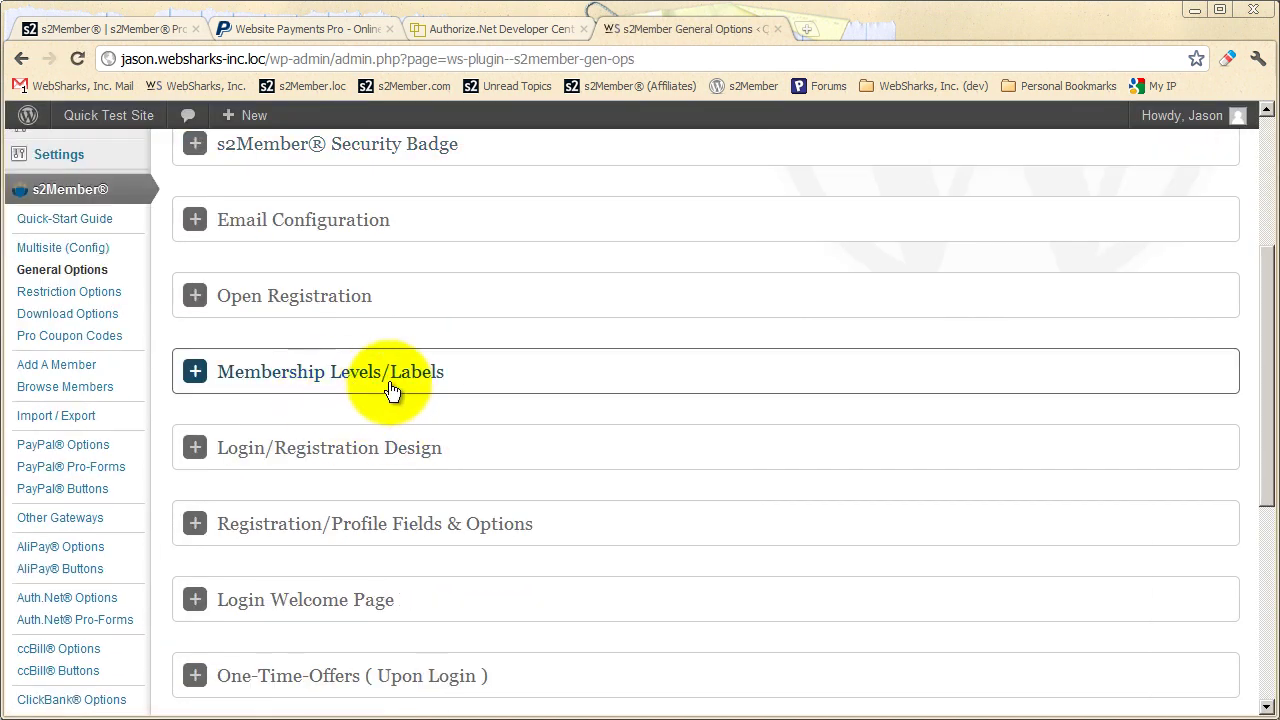
pyautogui.click(409, 390)
pyautogui.scroll(-2, 493, 496)
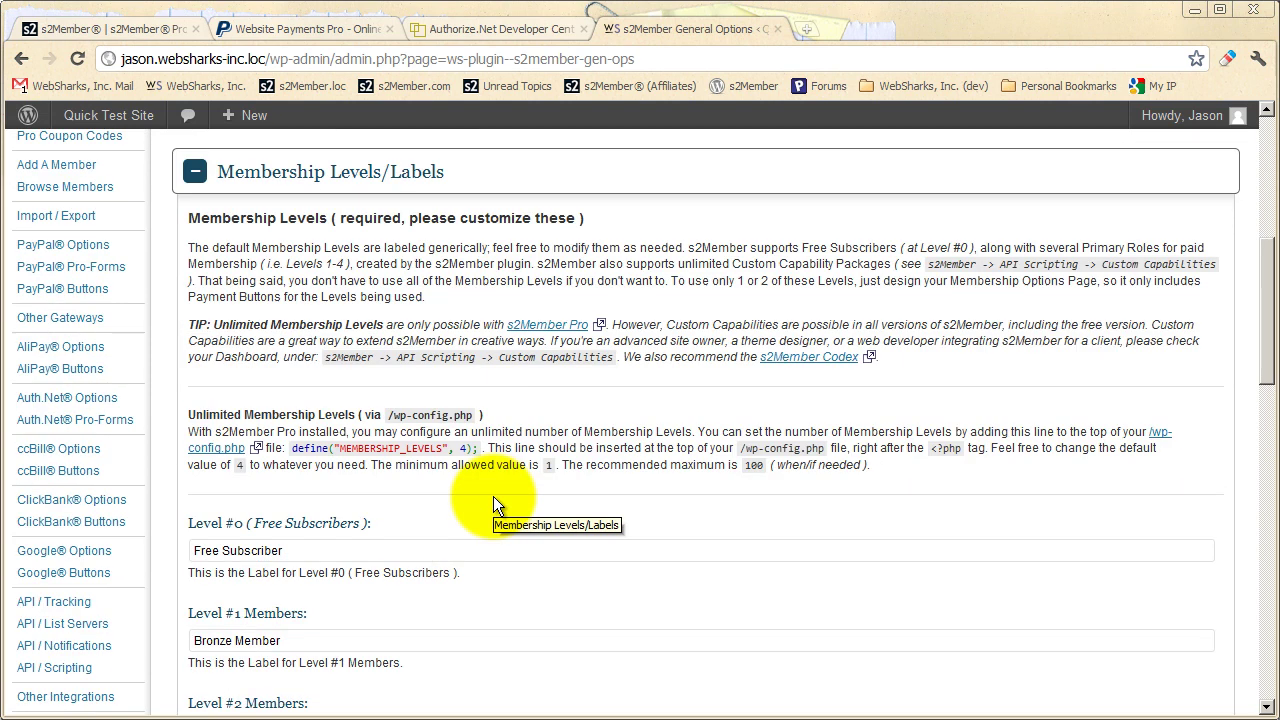
# Highlight the define("MEMBERSHIP_LEVELS", 4); line and its level value in the Unlimited Membership Levels instructions, and clear the selection.
pyautogui.moveTo(293, 449); pyautogui.dragTo(480, 449)
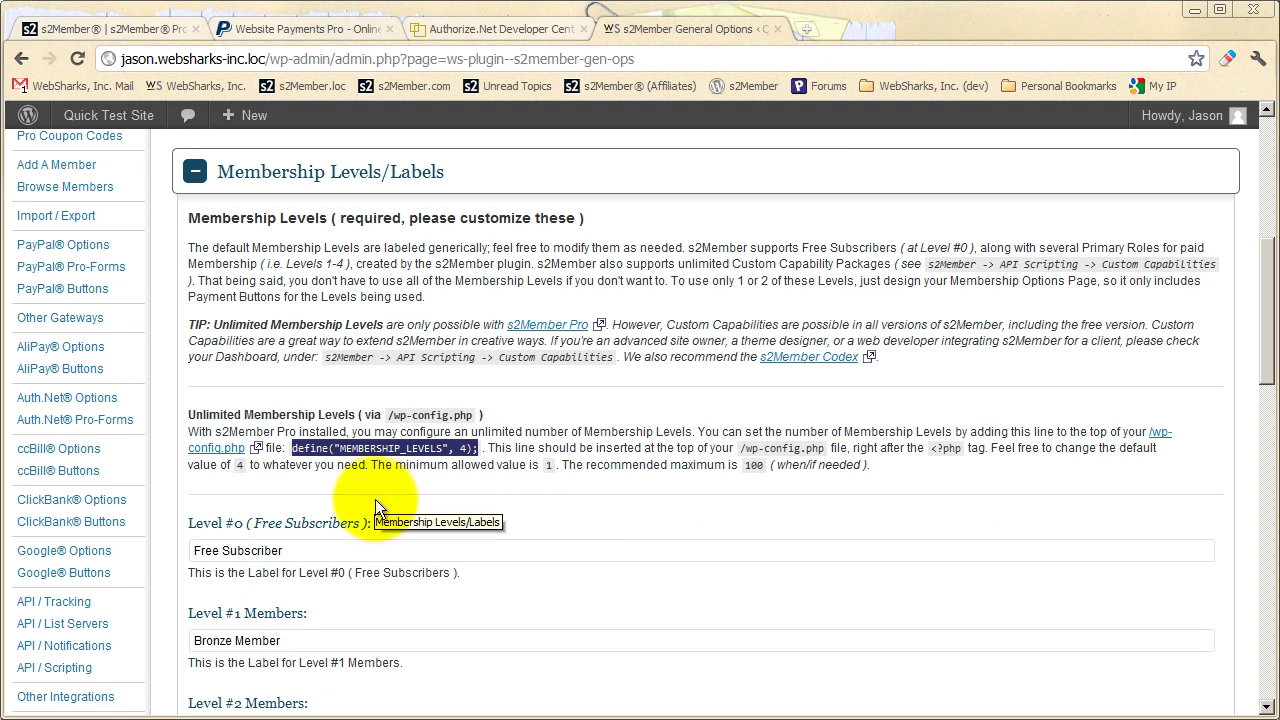
pyautogui.click(460, 476)
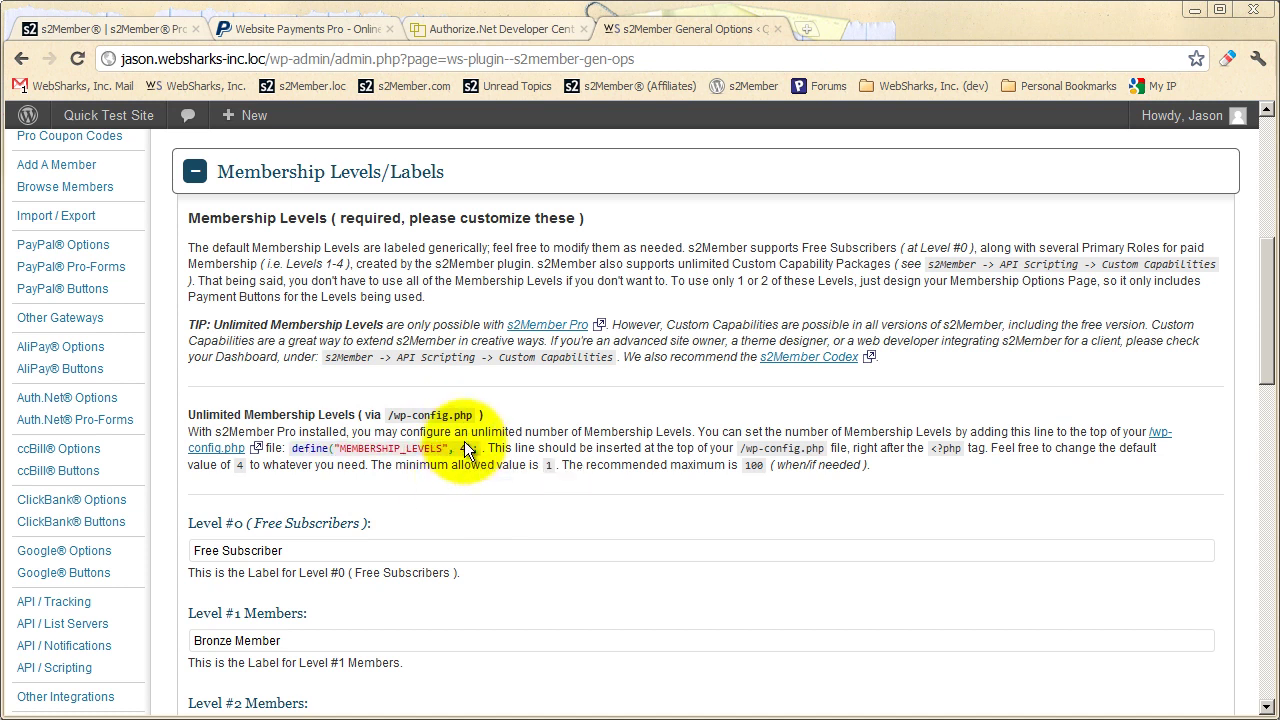
pyautogui.doubleClick(464, 448)
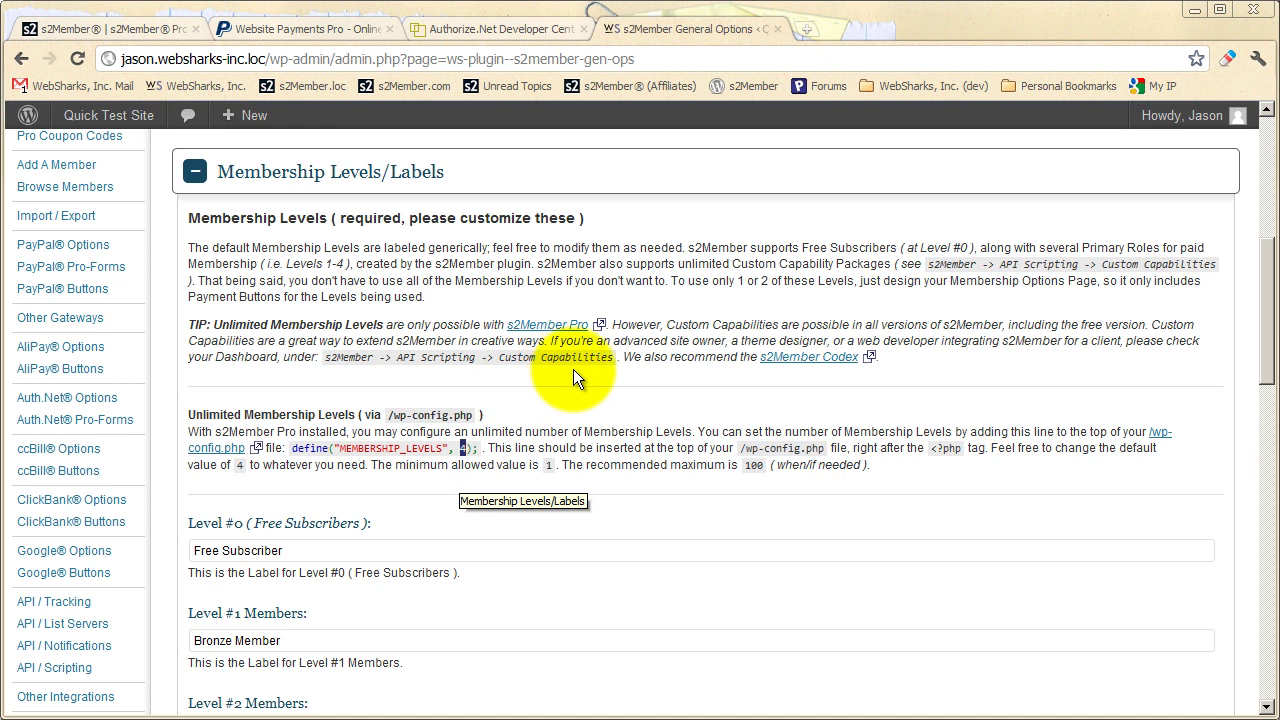
pyautogui.click(434, 482)
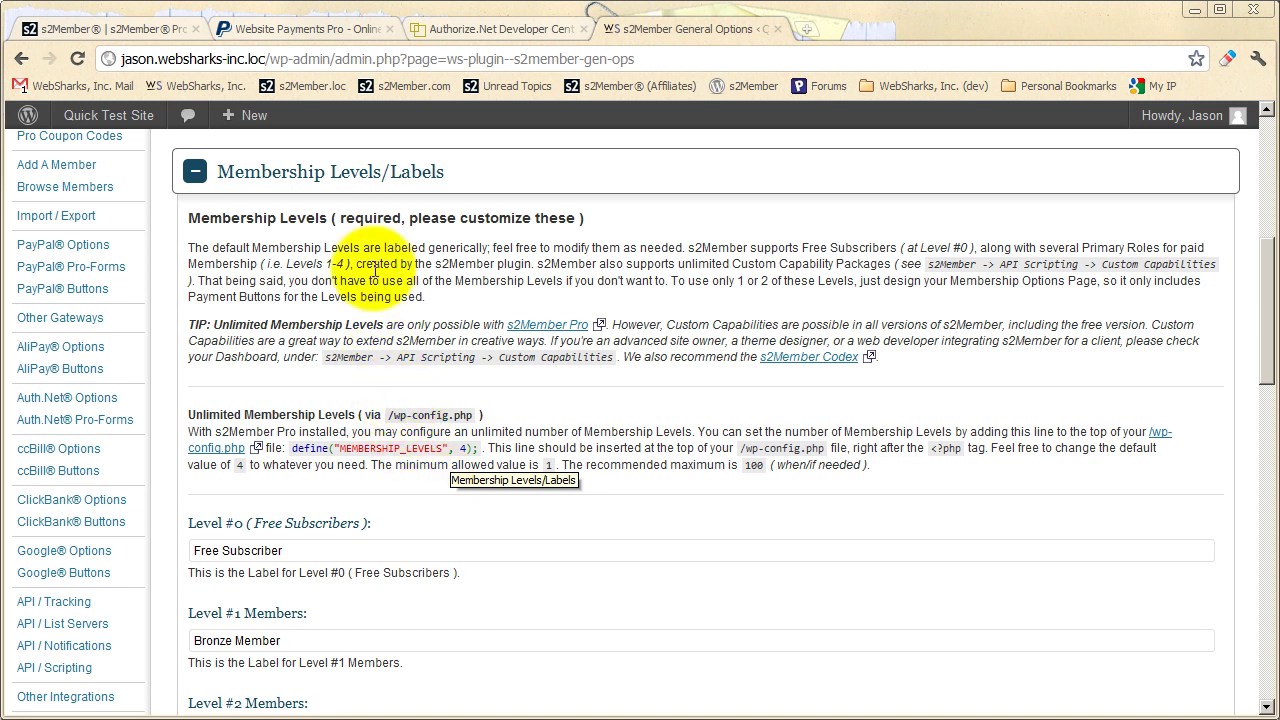
pyautogui.scroll(-2, 430, 320)
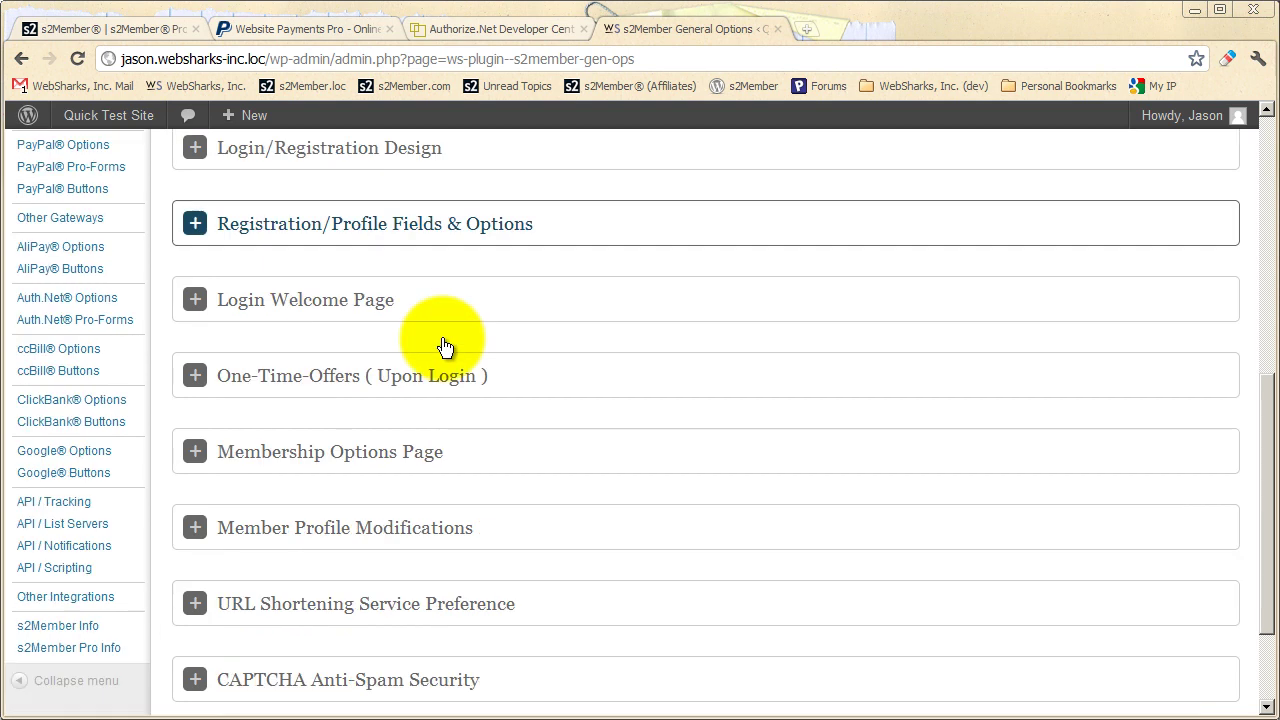
pyautogui.click(340, 288)
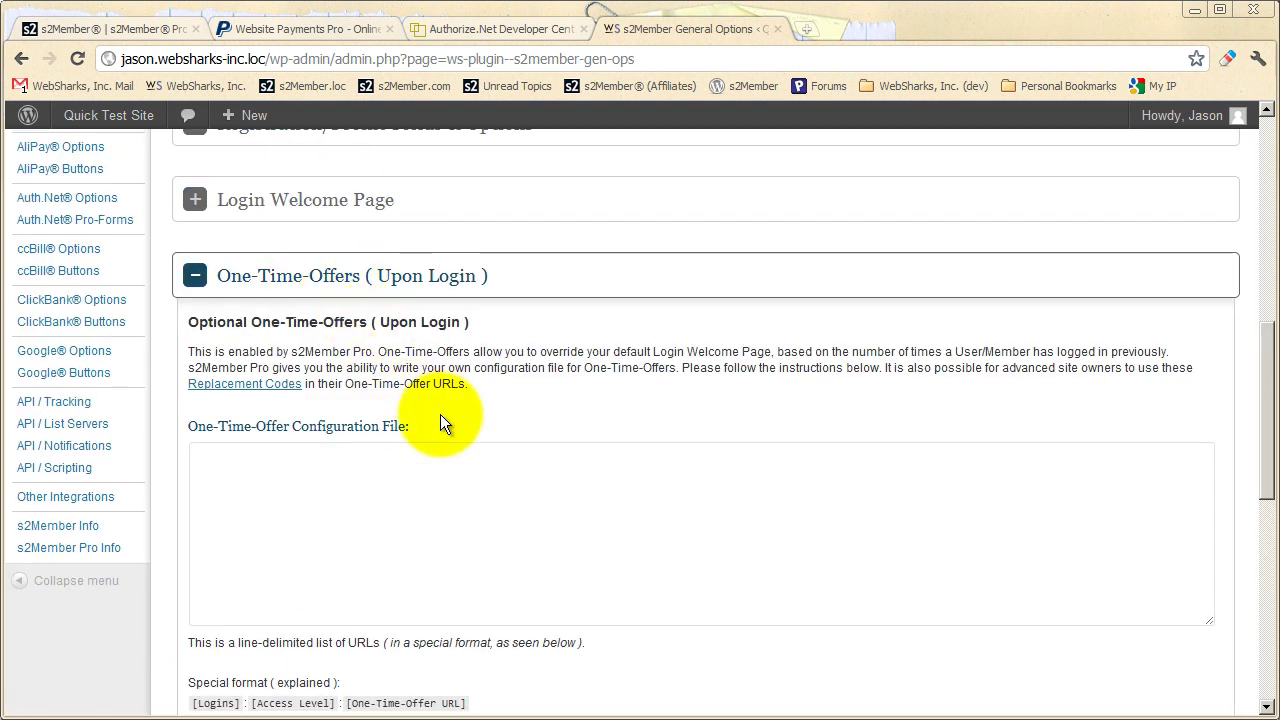
pyautogui.scroll(-1, 430, 425)
pyautogui.scroll(-2, 430, 420)
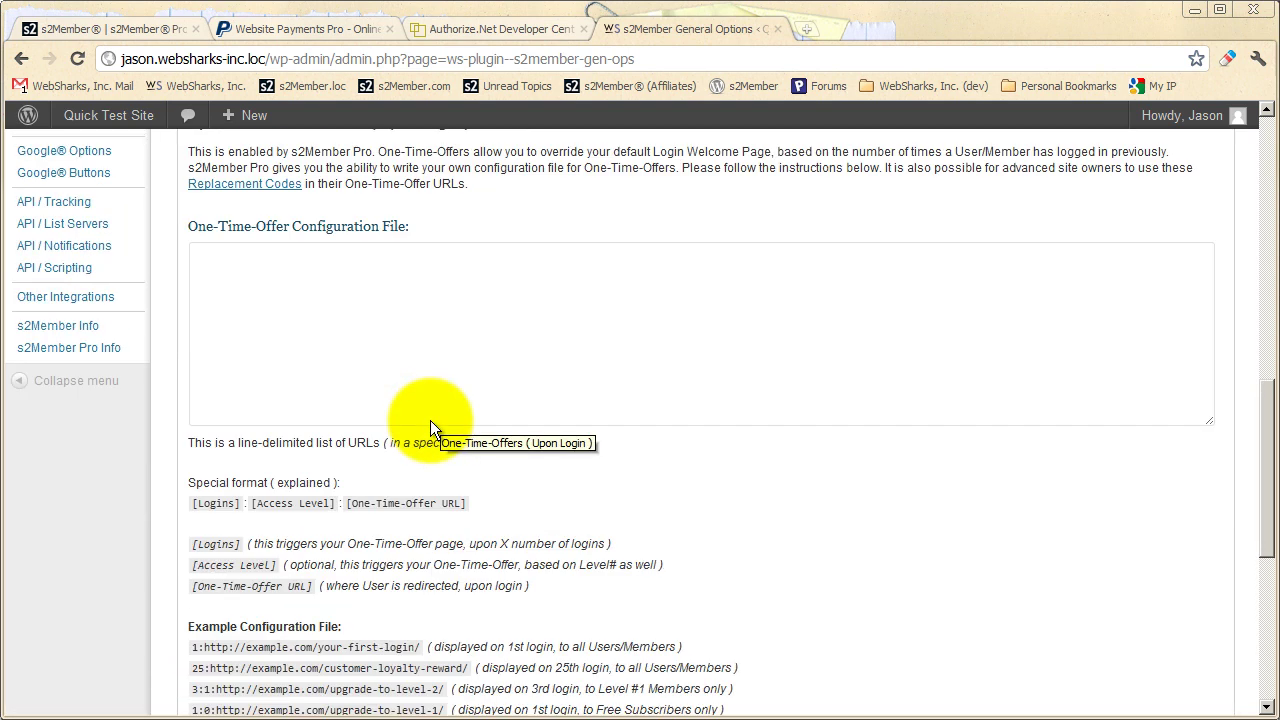
pyautogui.moveTo(421, 547); pyautogui.dragTo(192, 547)
pyautogui.rightClick(216, 547)
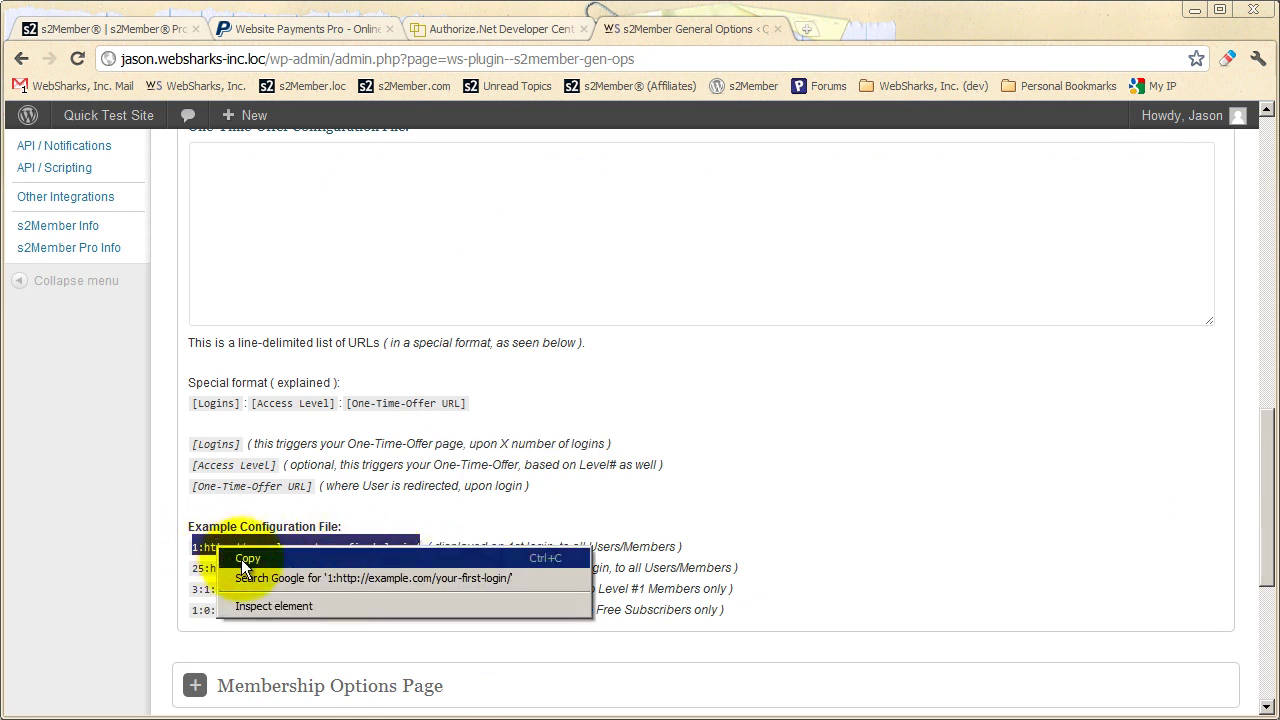
pyautogui.click(241, 559)
pyautogui.scroll(2, 251, 446)
pyautogui.click(250, 399)
pyautogui.rightClick(237, 389)
pyautogui.click(279, 490)
# Highlight the login count and the offer URL in the pasted One-Time-Offer line, and collapse the section.
pyautogui.moveTo(200, 356); pyautogui.dragTo(178, 353)
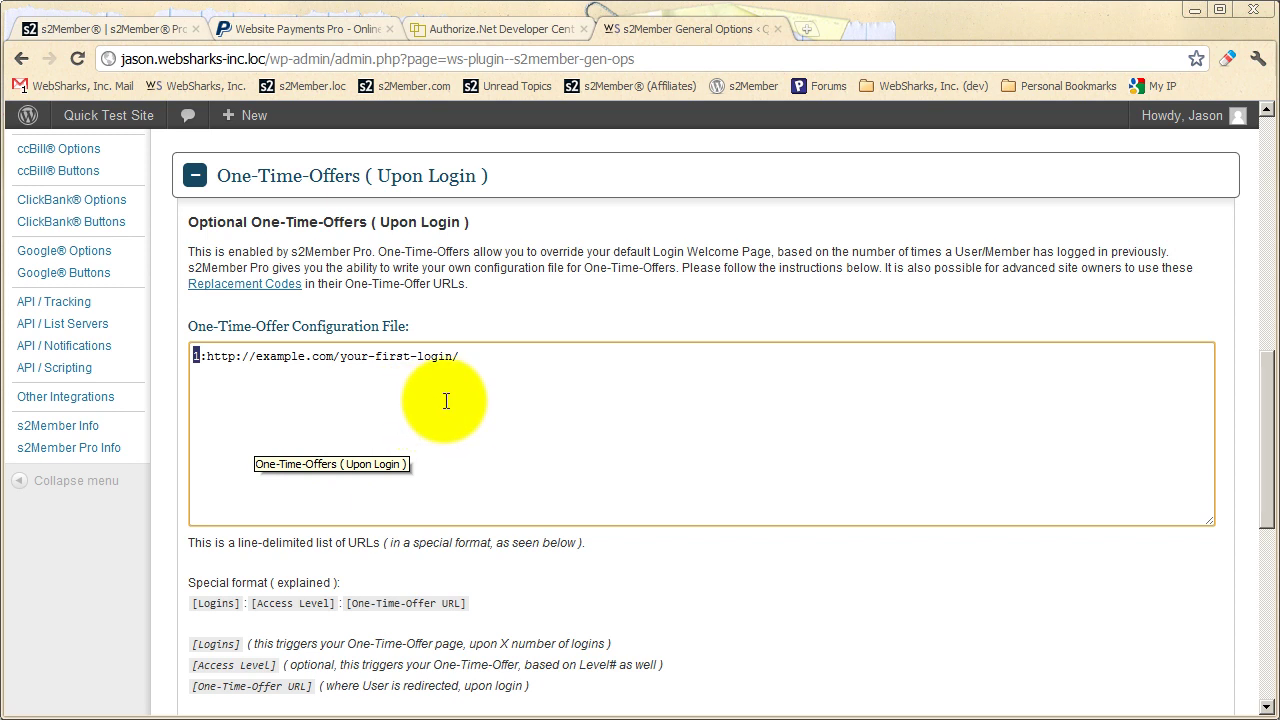
pyautogui.moveTo(471, 354); pyautogui.dragTo(206, 361)
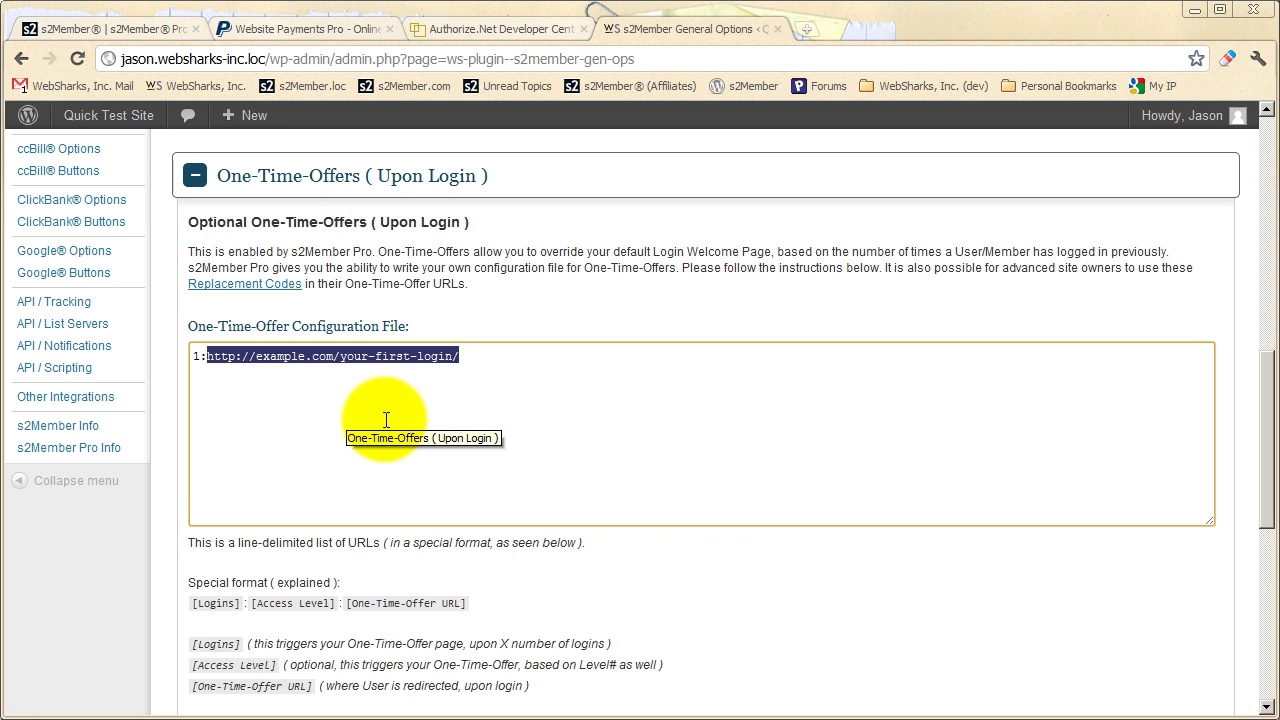
pyautogui.click(383, 195)
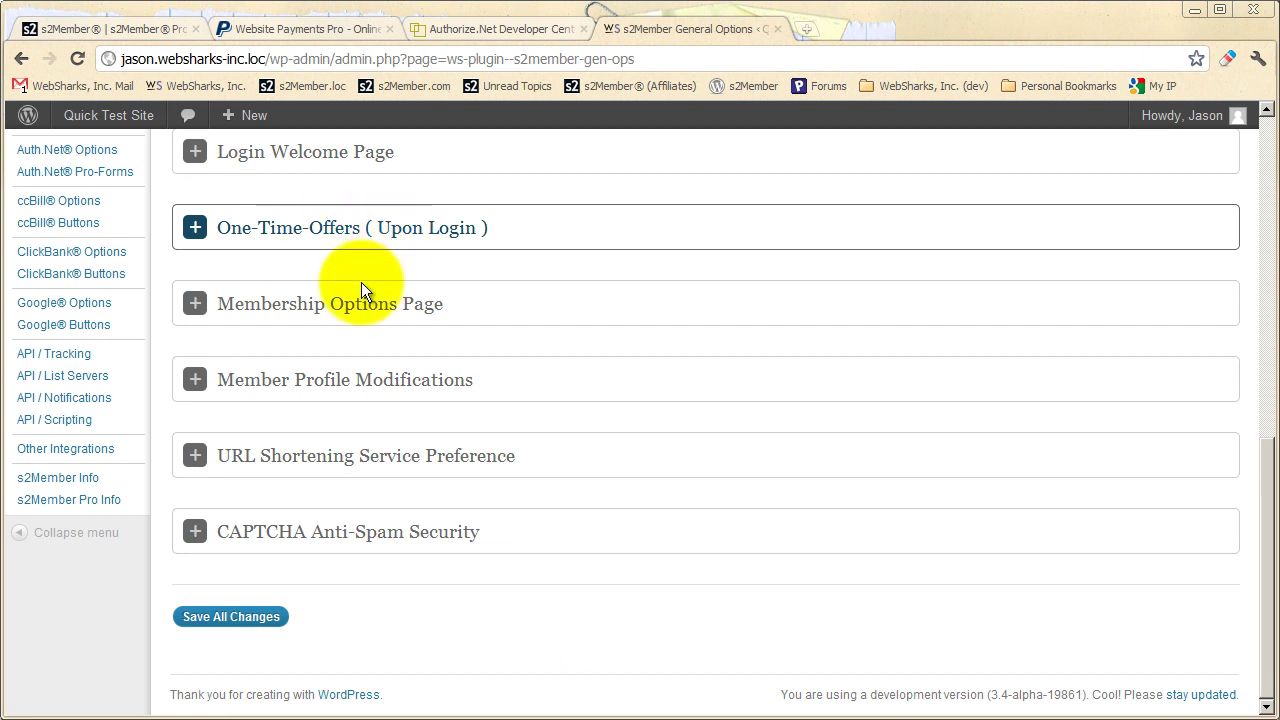
# Open the s2Member PayPal Buttons page and expand Shortcode Attributes (Explained) to view the additional attributes enabled by s2Member Pro.
pyautogui.scroll(3, 214, 486)
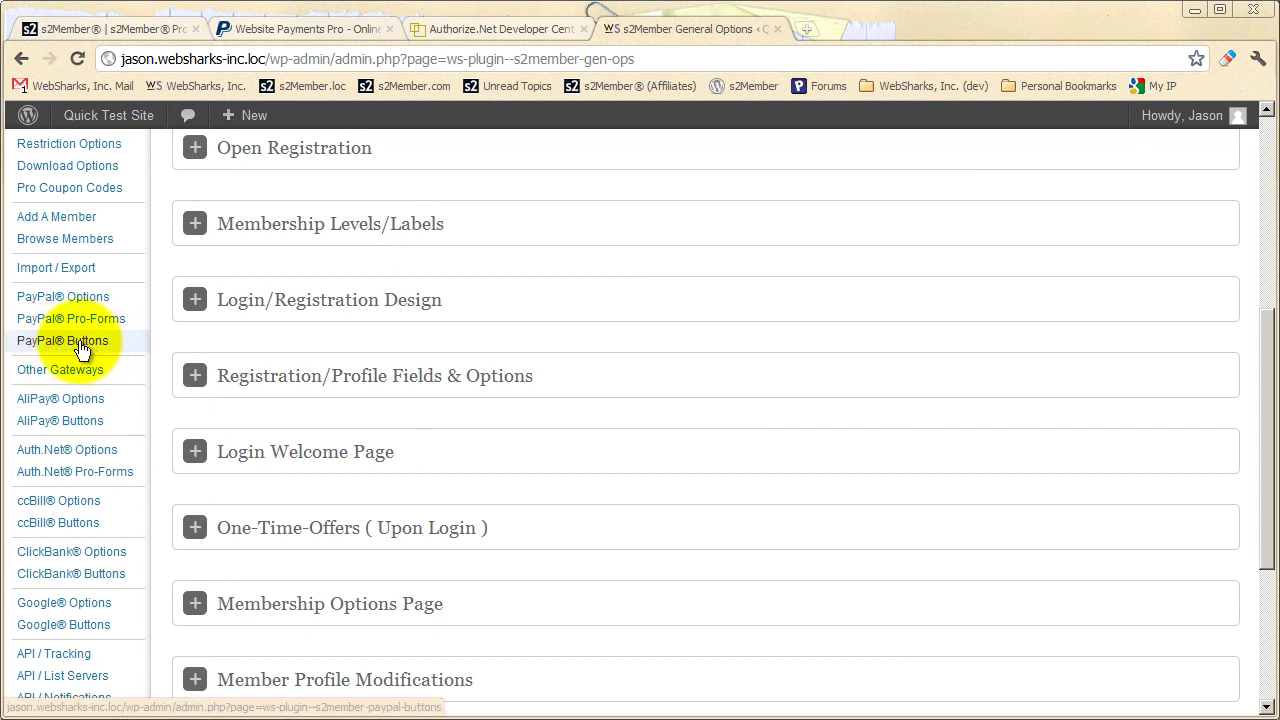
pyautogui.click(90, 345)
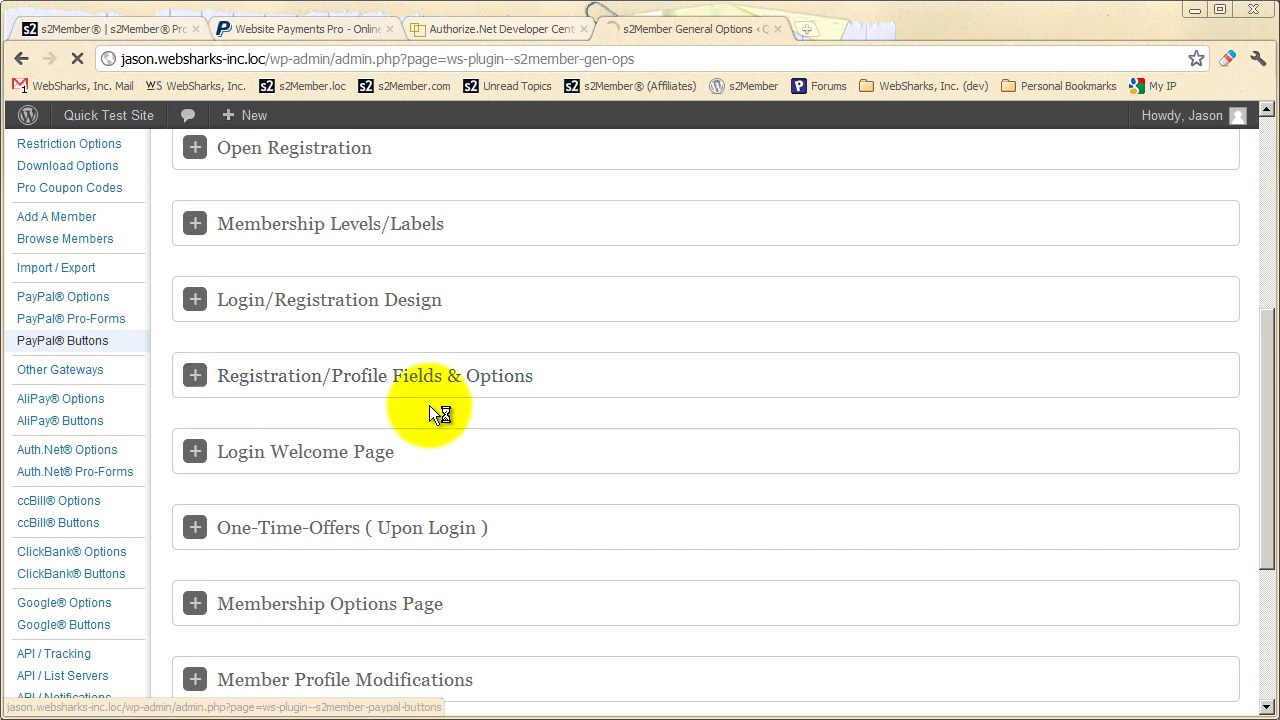
pyautogui.scroll(-5, 458, 410)
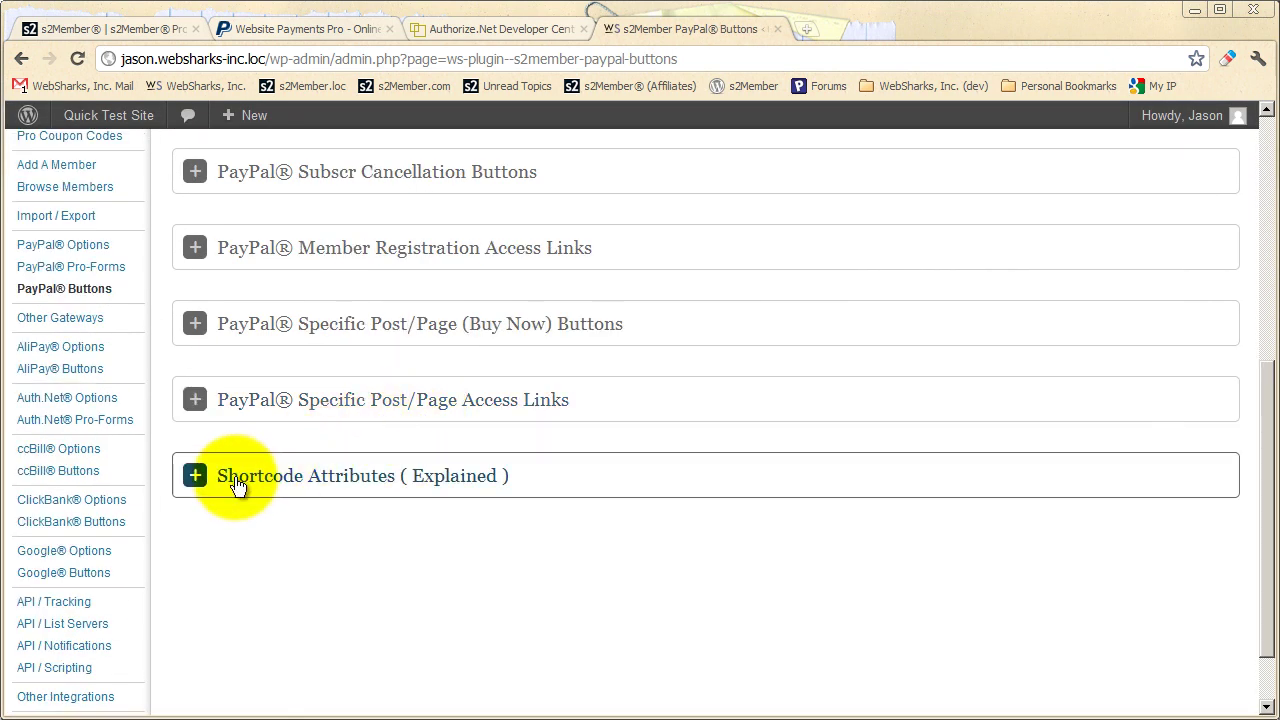
pyautogui.click(448, 478)
pyautogui.scroll(-10, 446, 482)
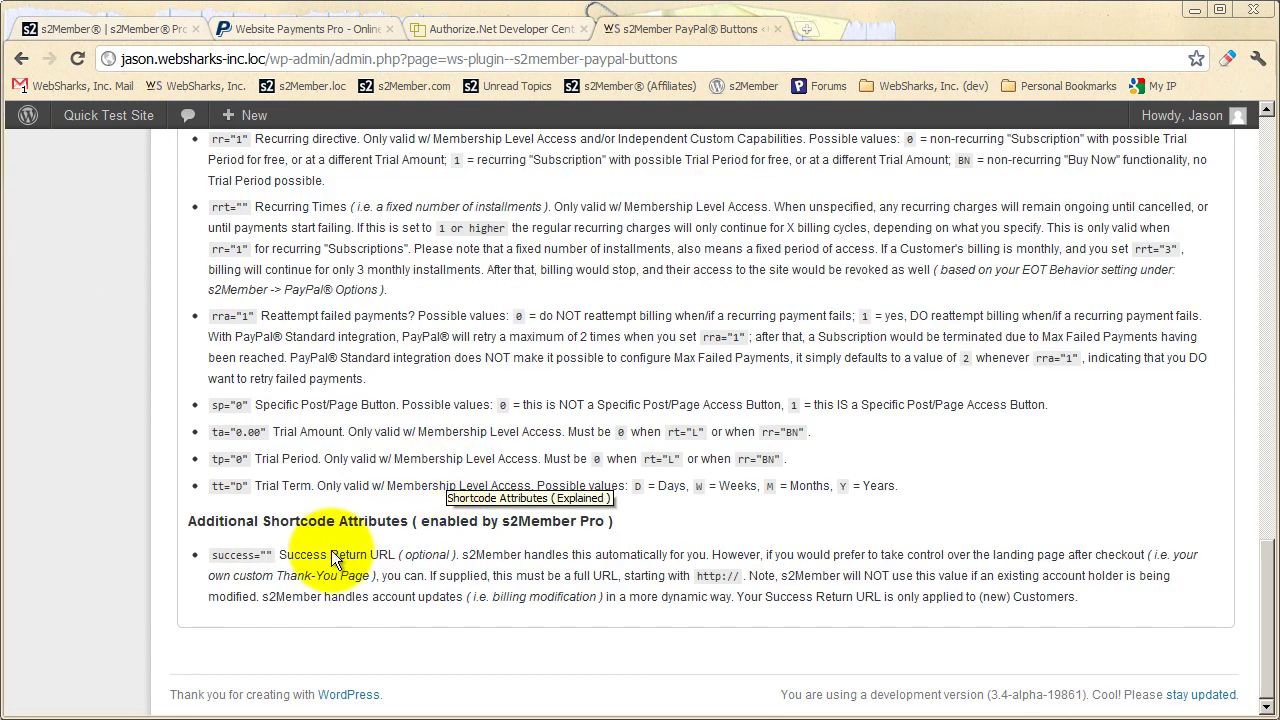
# Highlight the success="" attribute under Additional Shortcode Attributes, and collapse the Shortcode Attributes section.
pyautogui.moveTo(273, 555); pyautogui.dragTo(213, 555)
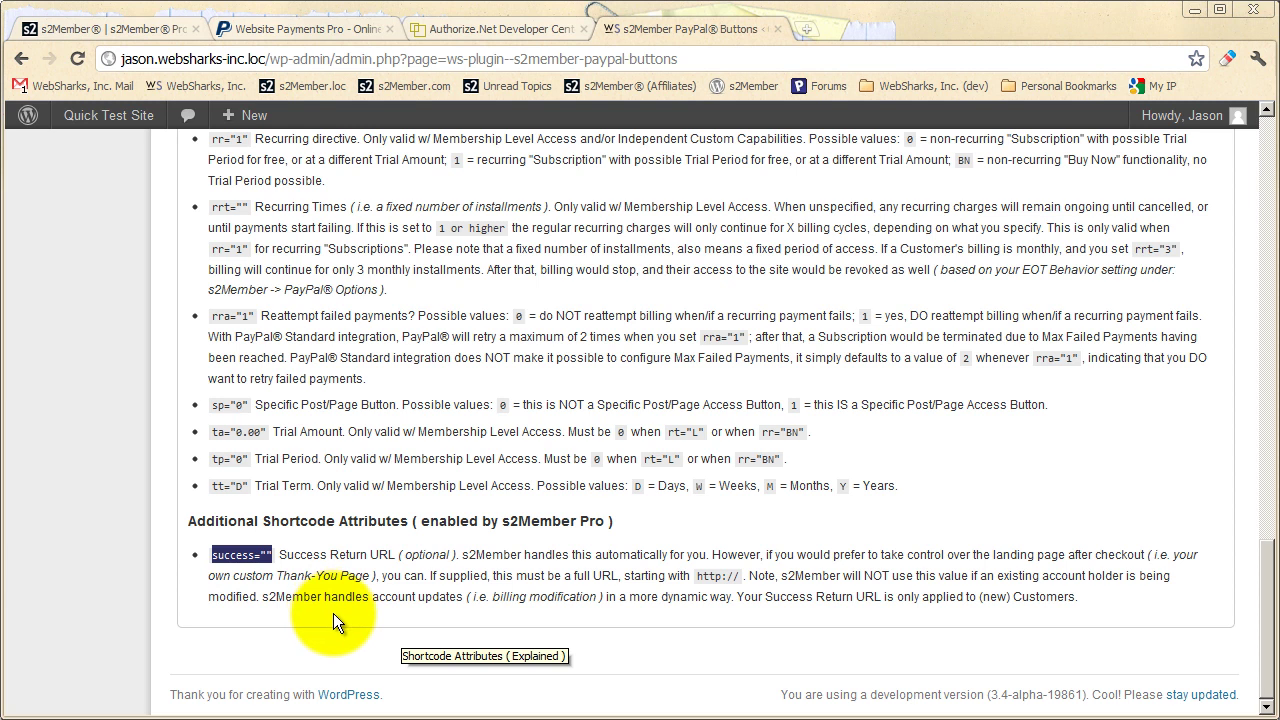
pyautogui.scroll(13, 329, 614)
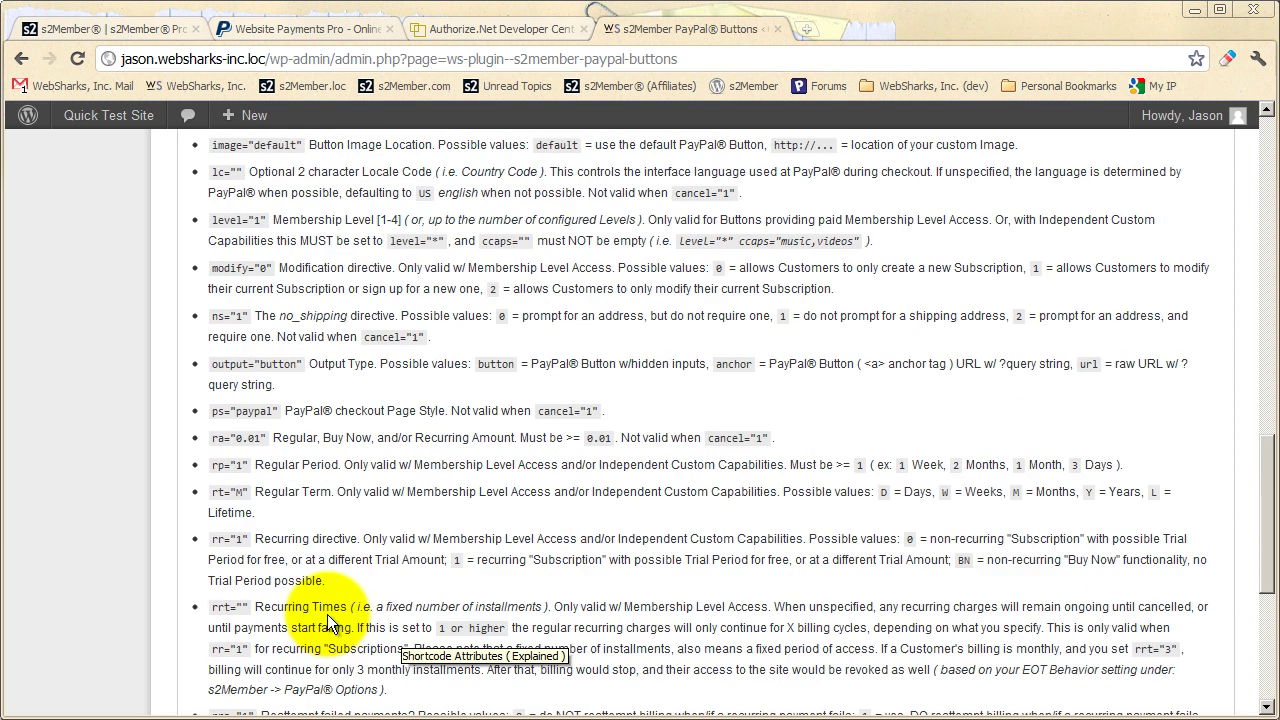
pyautogui.click(291, 365)
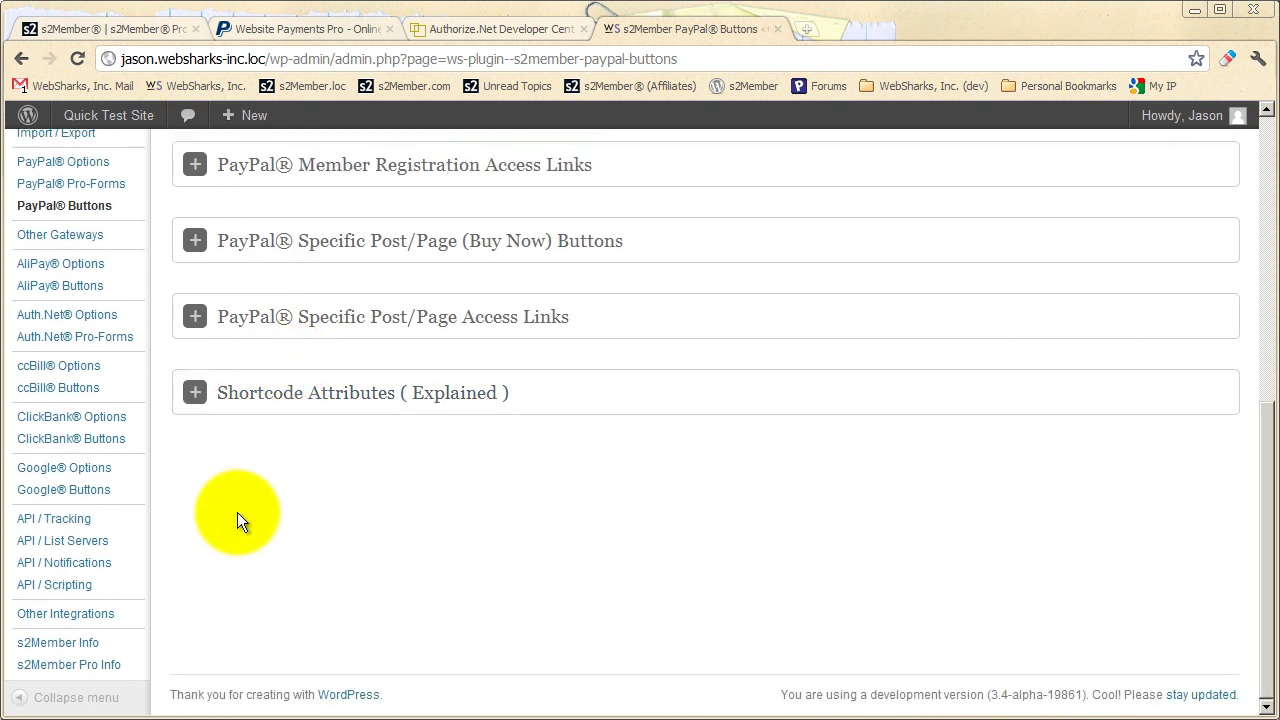
# Open the Appearance Widgets page and expand the s2Member Pro (Login Widget) settings in the Main Sidebar.
pyautogui.scroll(6, 225, 530)
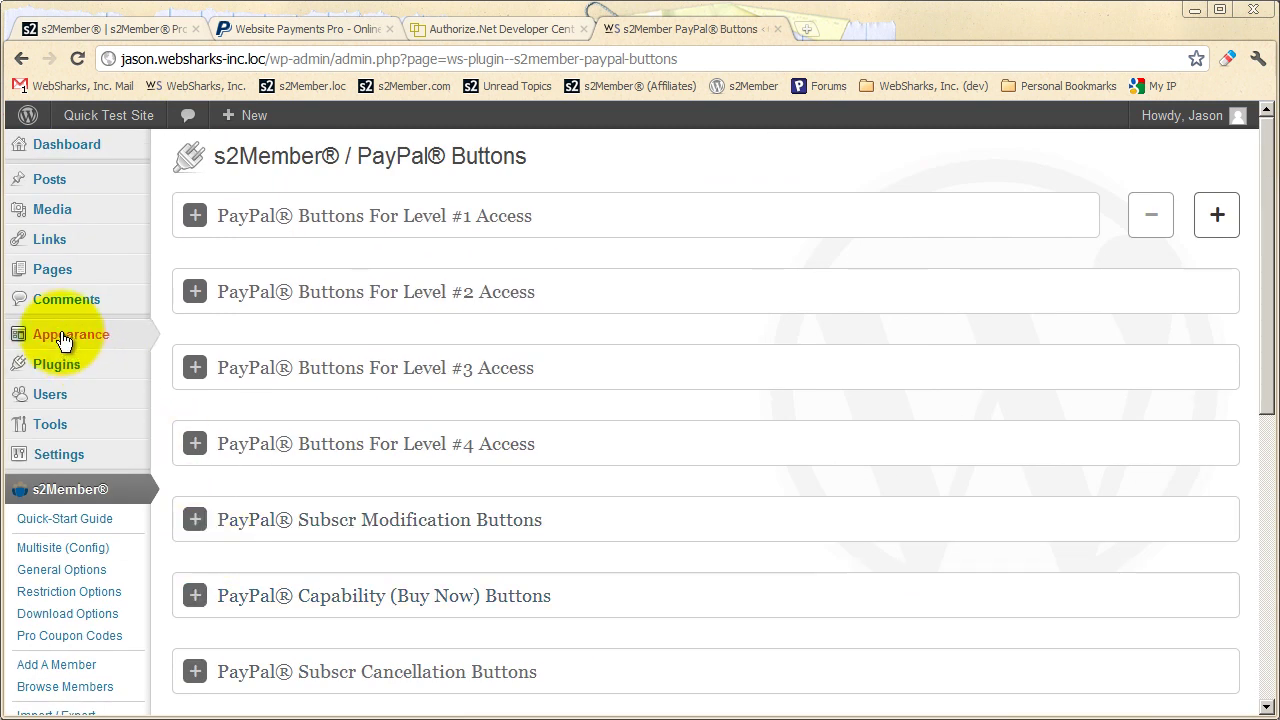
pyautogui.moveTo(62, 340)
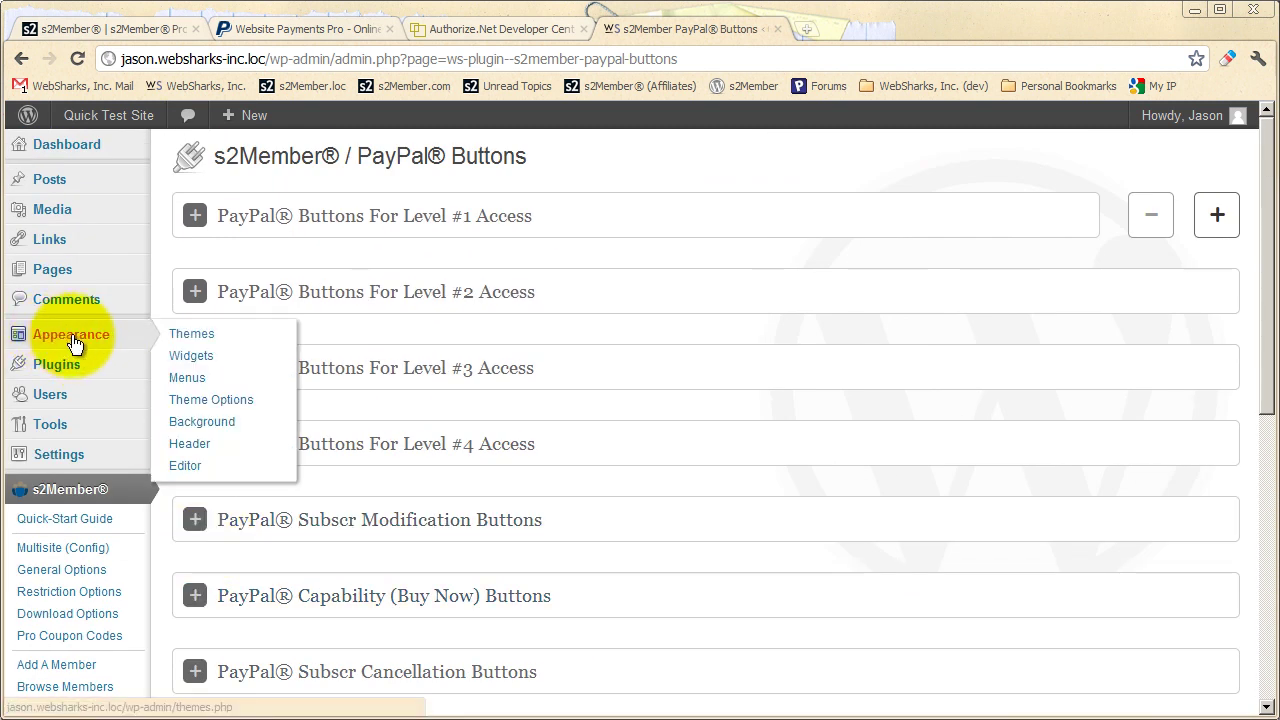
pyautogui.click(189, 357)
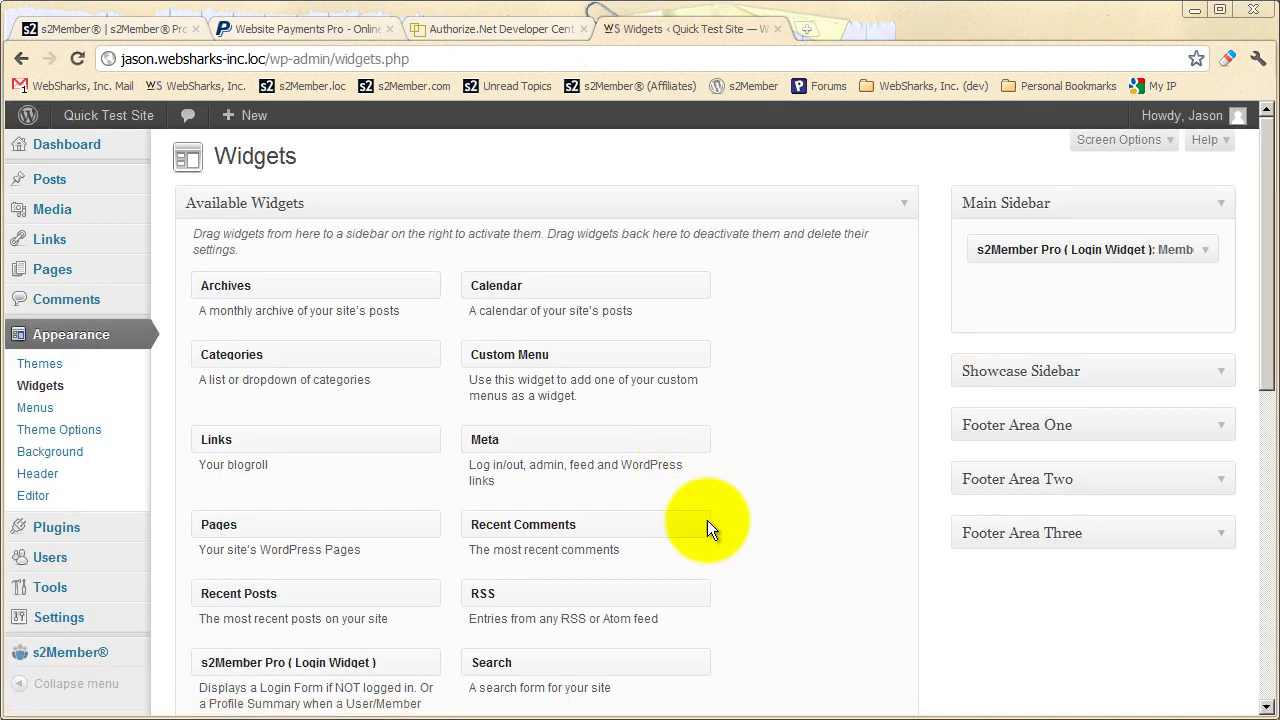
pyautogui.moveTo(347, 662); pyautogui.dragTo(737, 405)
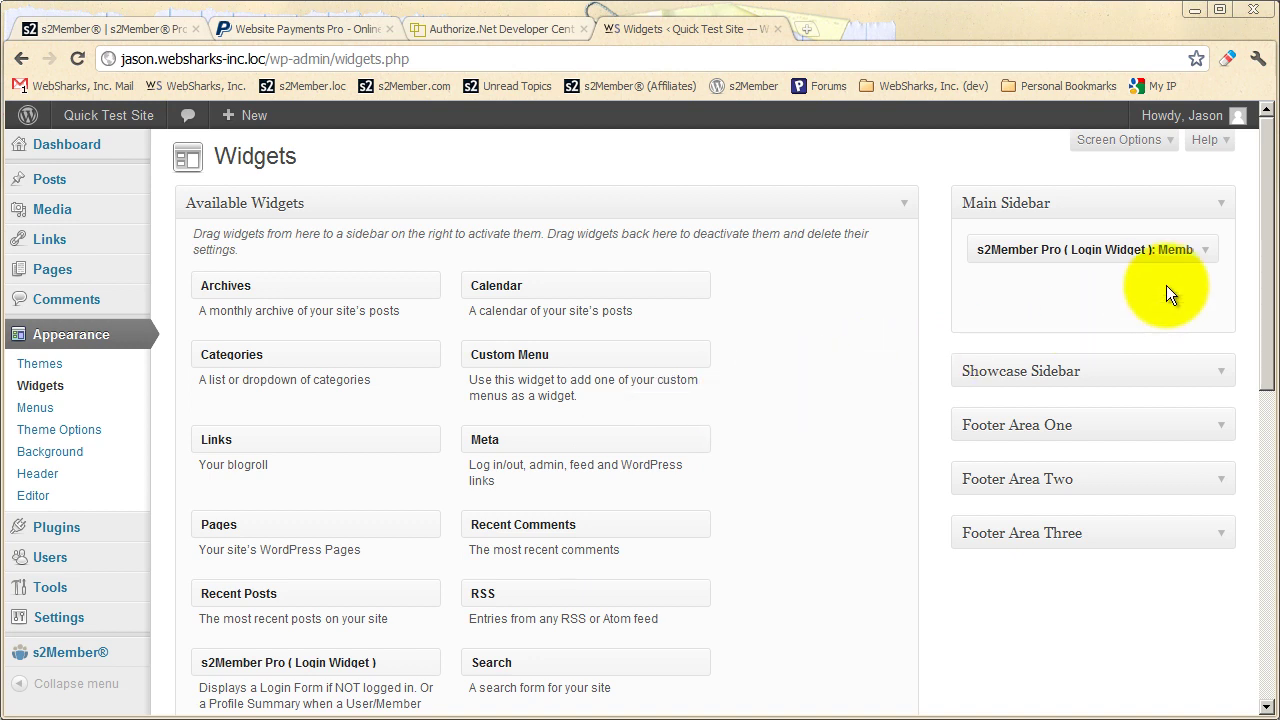
pyautogui.click(1206, 256)
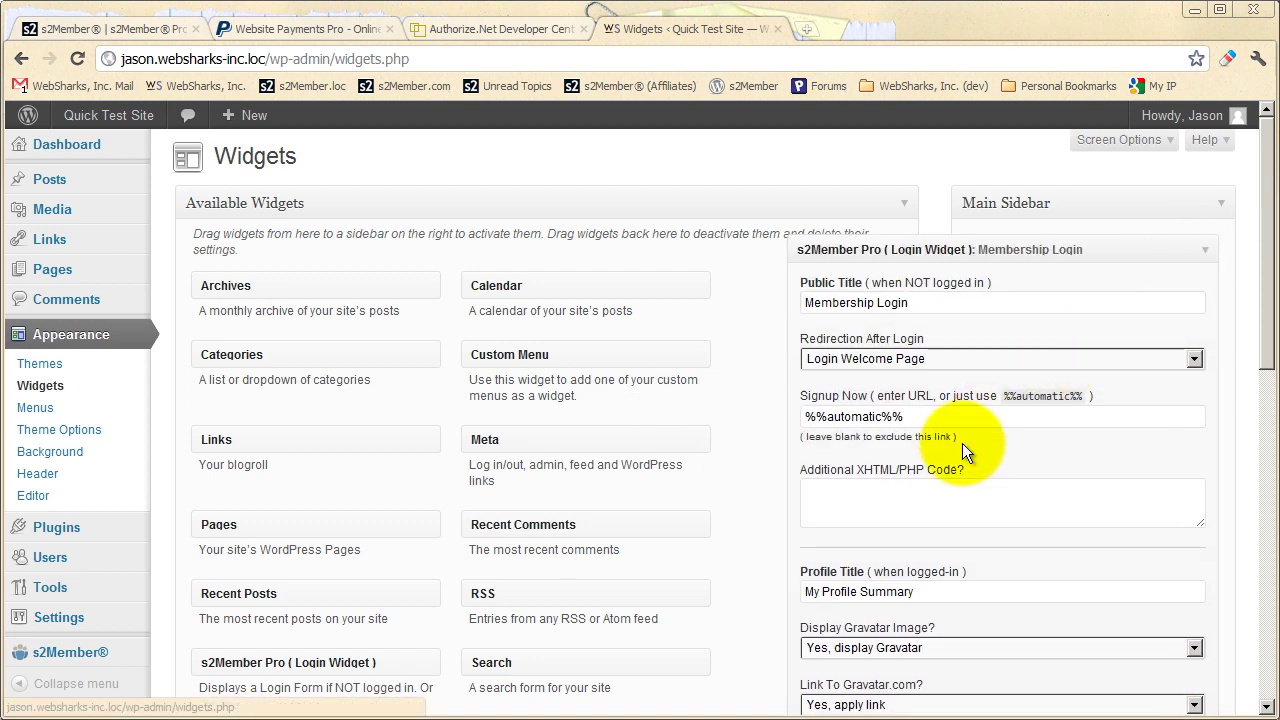
pyautogui.scroll(-1, 961, 445)
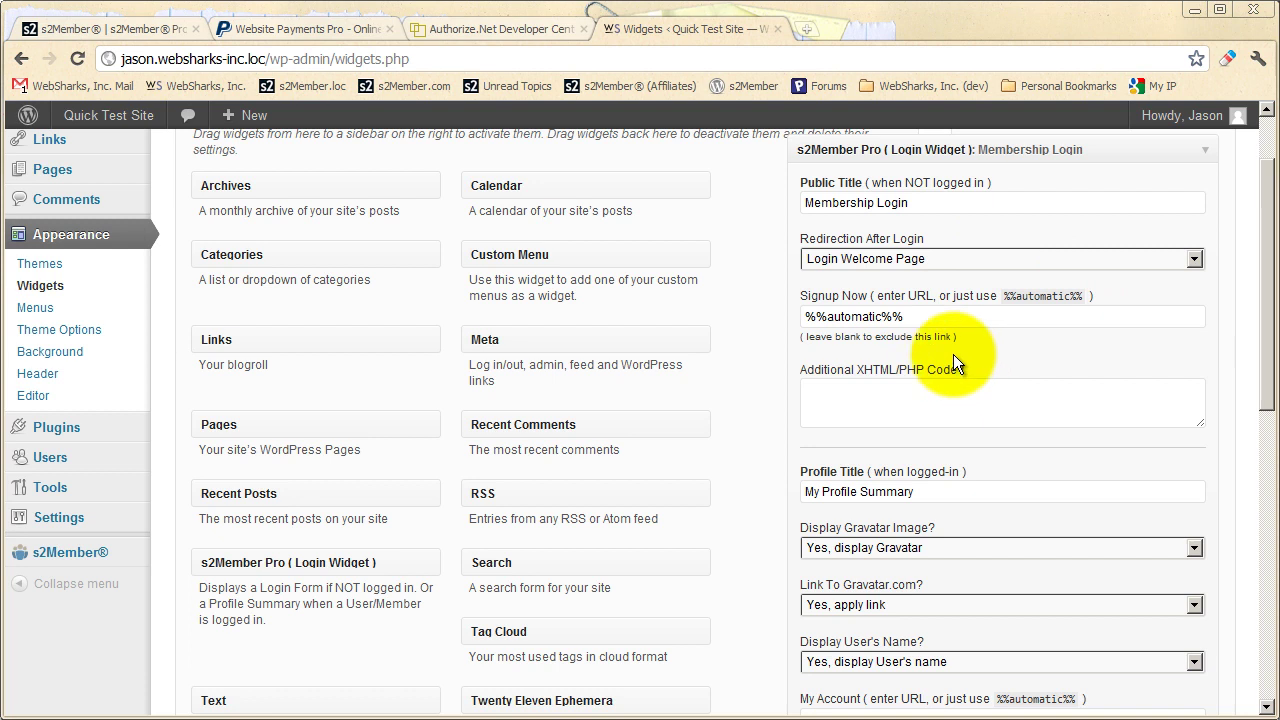
# Set the login widget's Redirection After Login to Previous page and review its remaining settings down to the PHP include code.
pyautogui.click(869, 260)
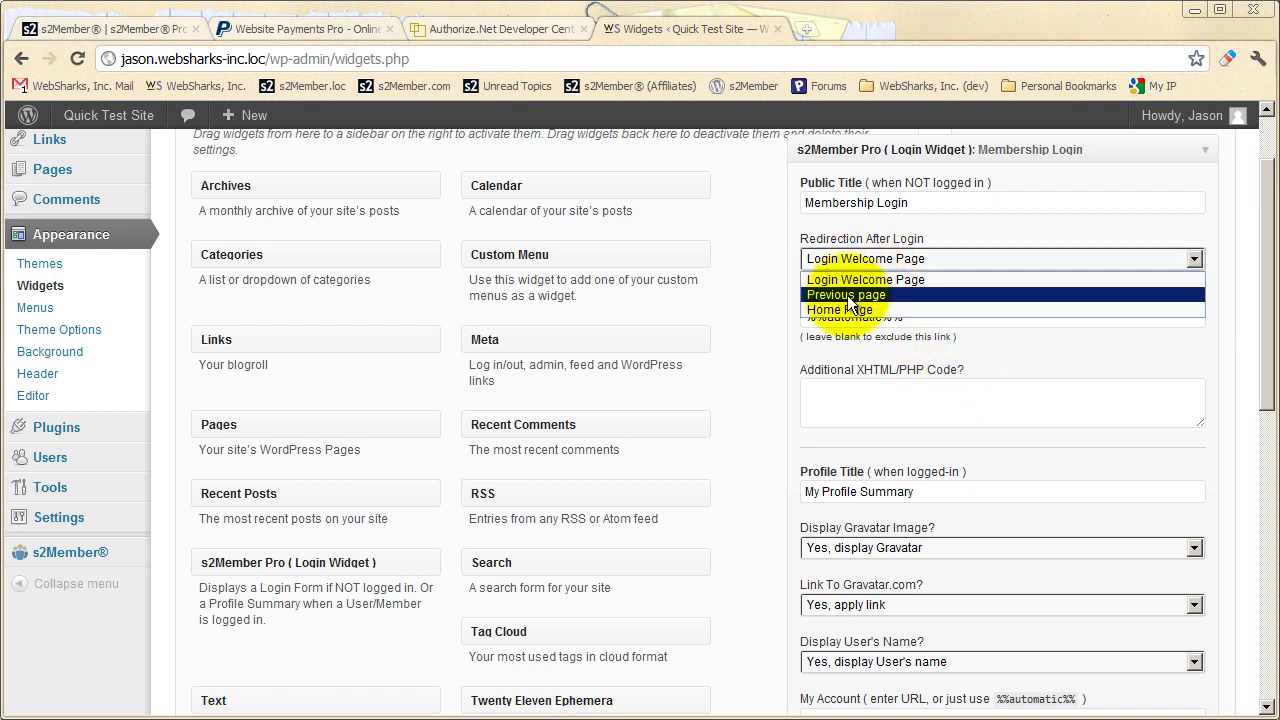
pyautogui.click(850, 295)
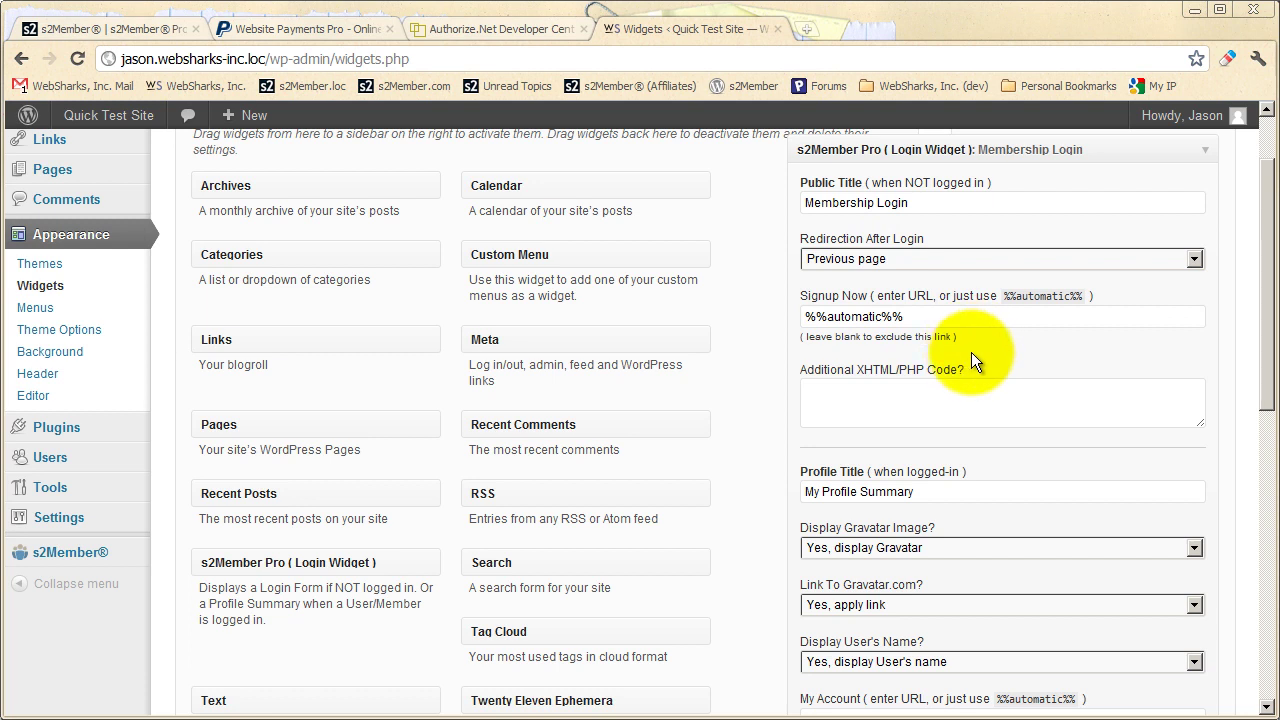
pyautogui.scroll(-3, 971, 357)
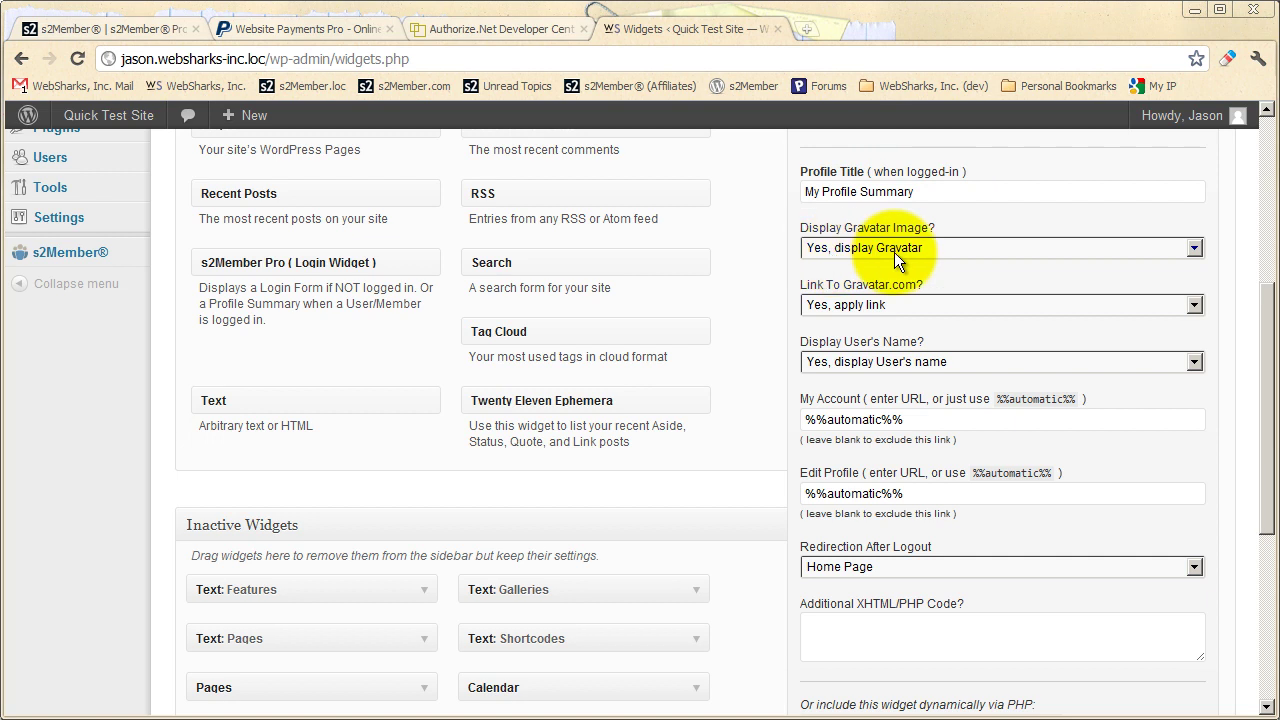
pyautogui.scroll(-2, 985, 475)
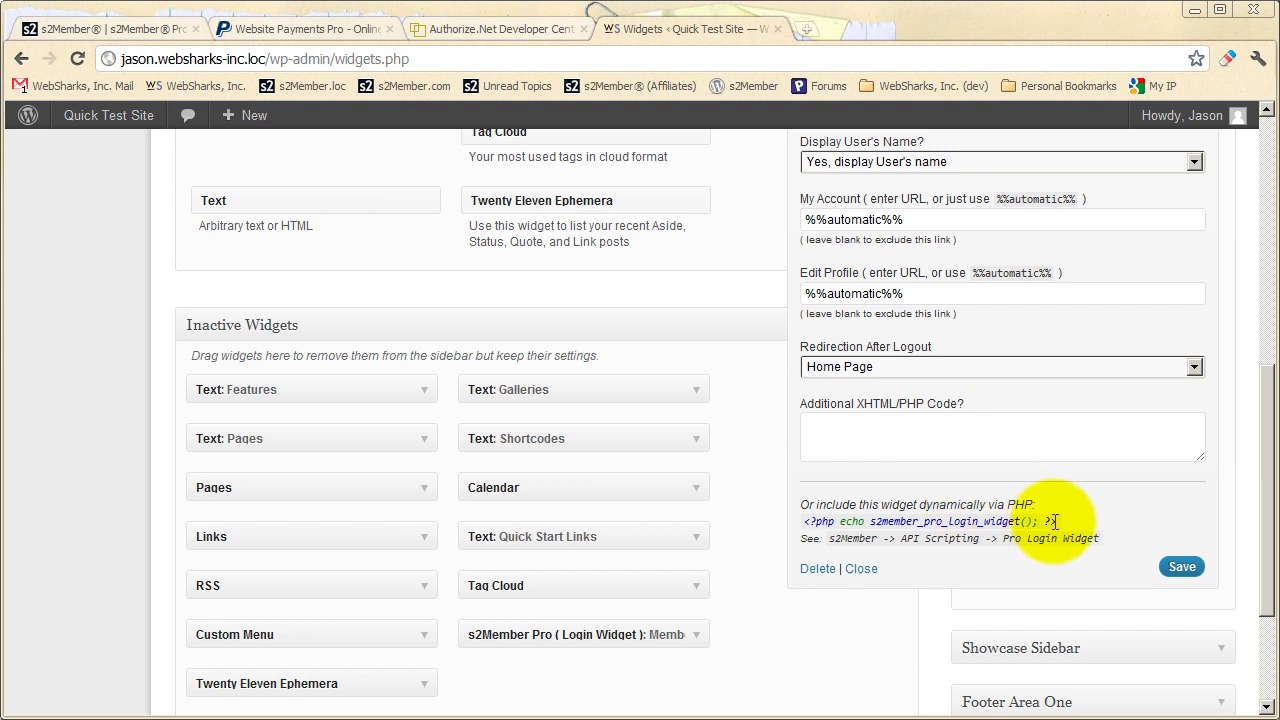
# Highlight the PHP include code of the s2Member Pro login widget, and collapse the widget's settings in the Main Sidebar.
pyautogui.moveTo(1054, 521); pyautogui.dragTo(806, 520)
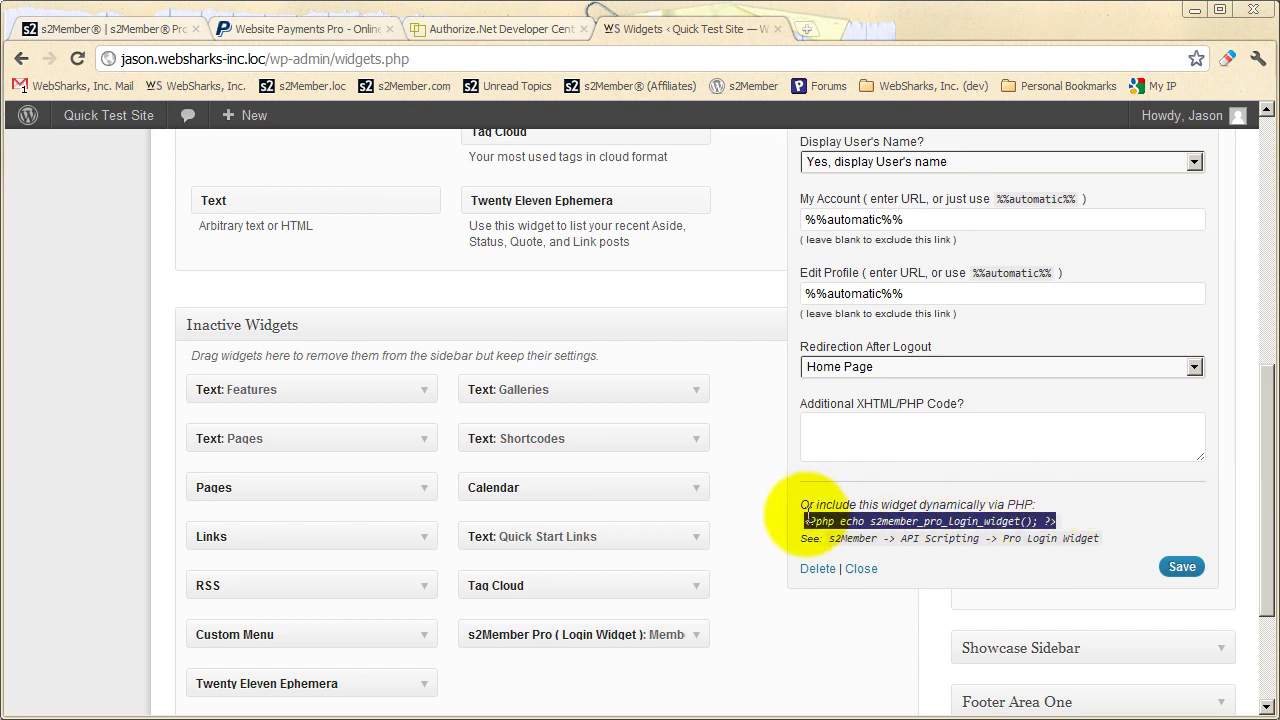
pyautogui.click(991, 548)
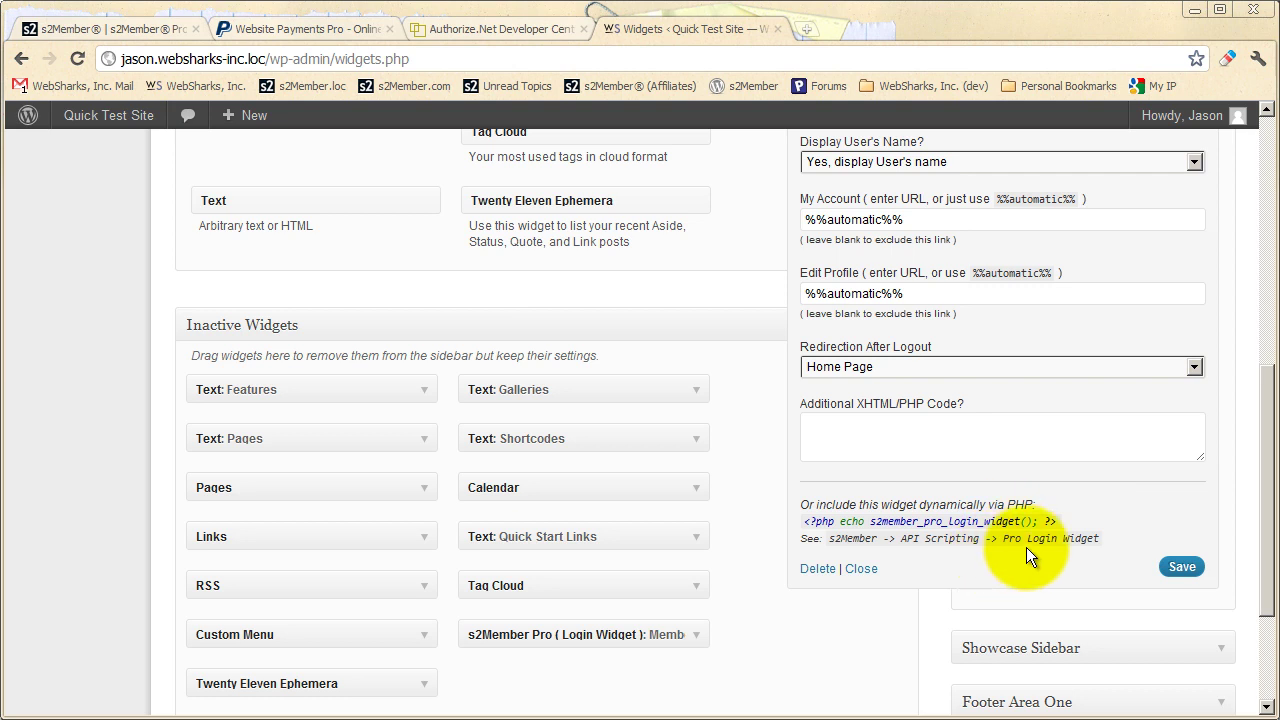
pyautogui.scroll(4, 1026, 547)
pyautogui.scroll(2, 1030, 455)
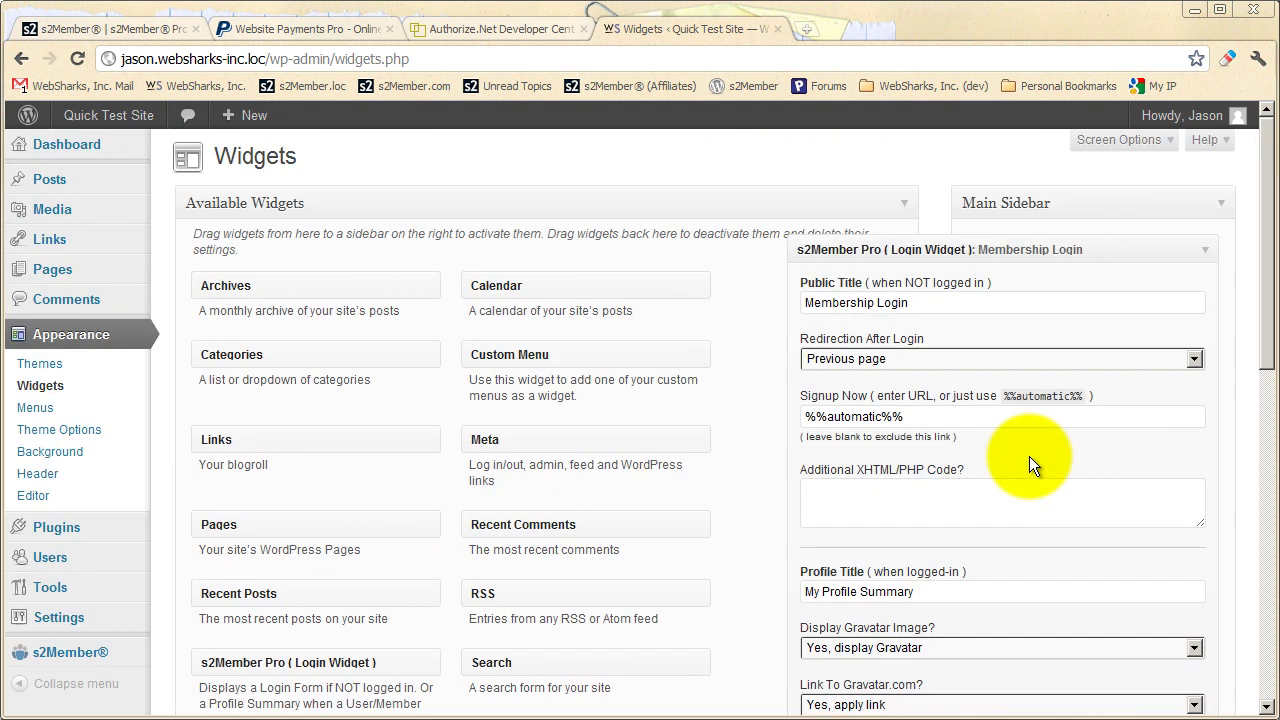
pyautogui.click(1200, 253)
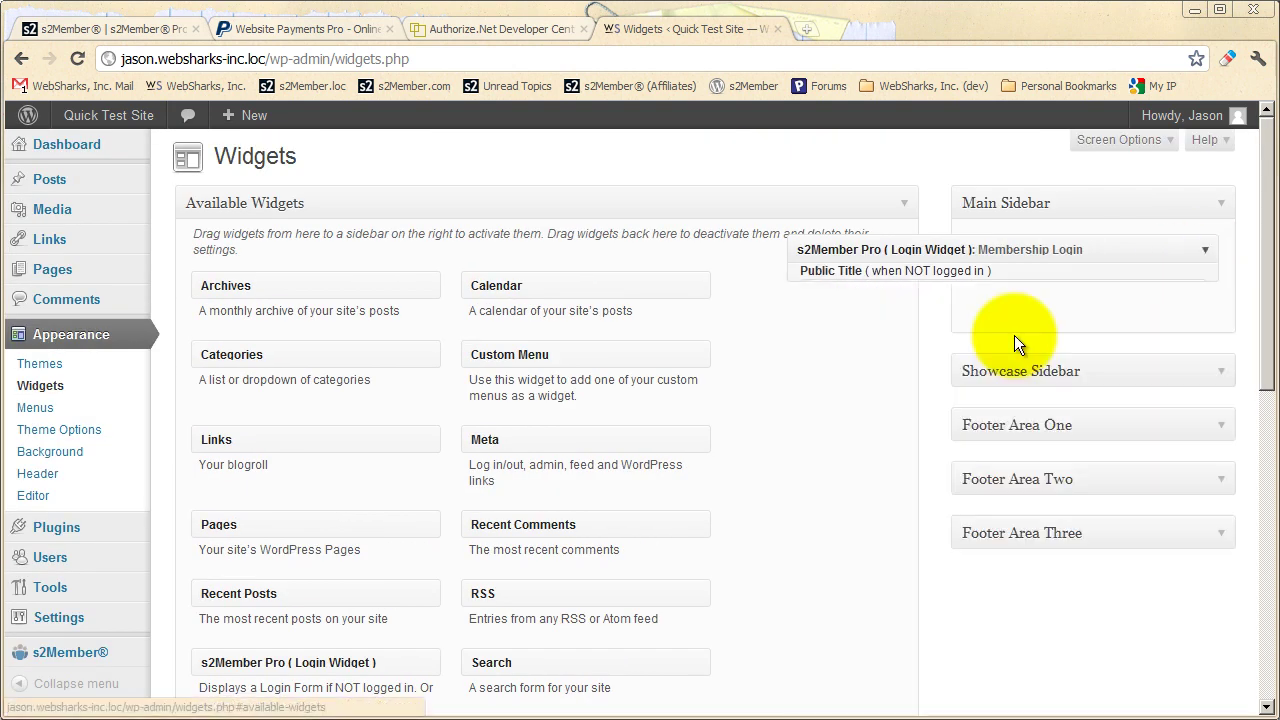
pyautogui.scroll(-2, 294, 494)
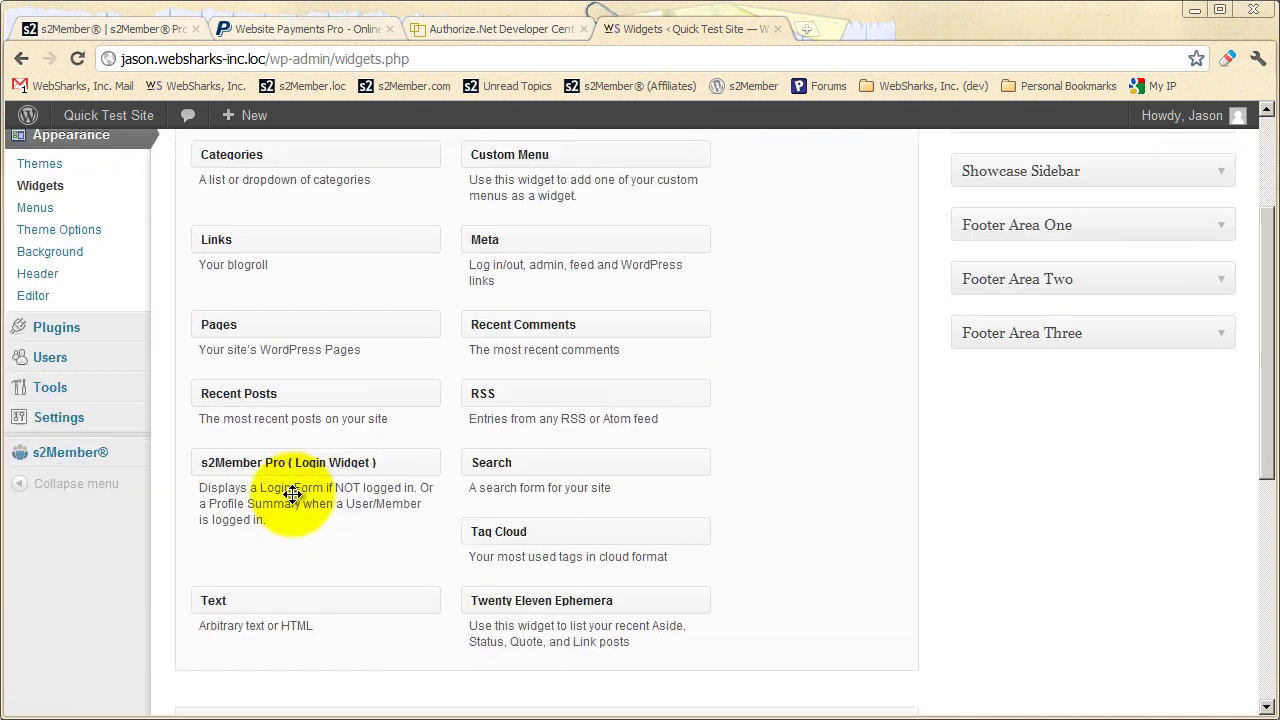
# Open the s2Member Import / Export page and expand the s2Member Options (Import/Export) and User/Member CSV Exportation sections.
pyautogui.moveTo(108, 458)
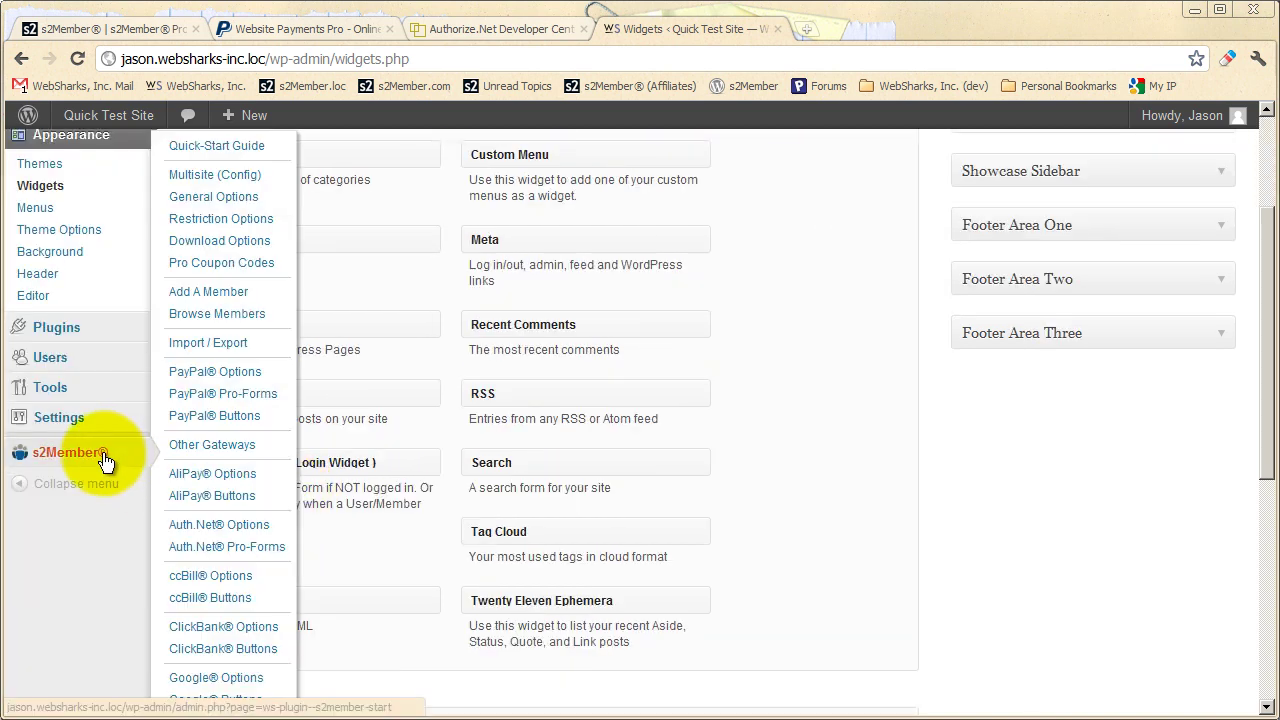
pyautogui.click(199, 352)
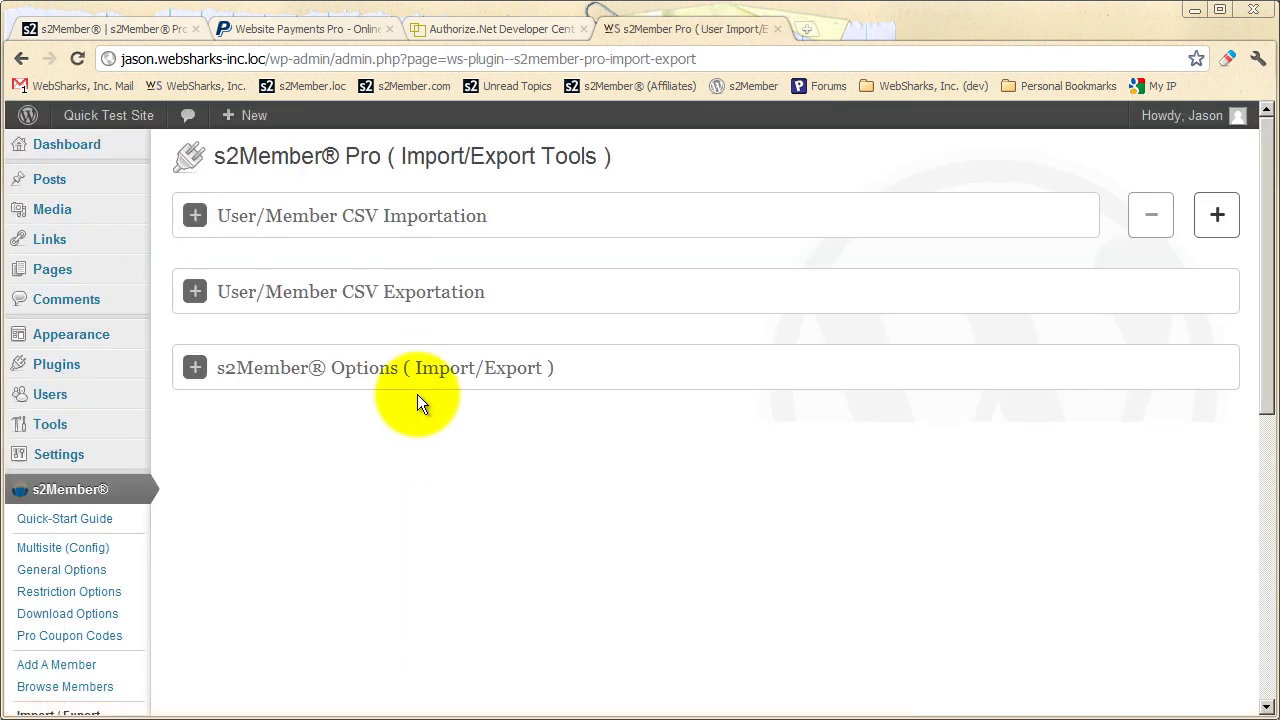
pyautogui.click(416, 386)
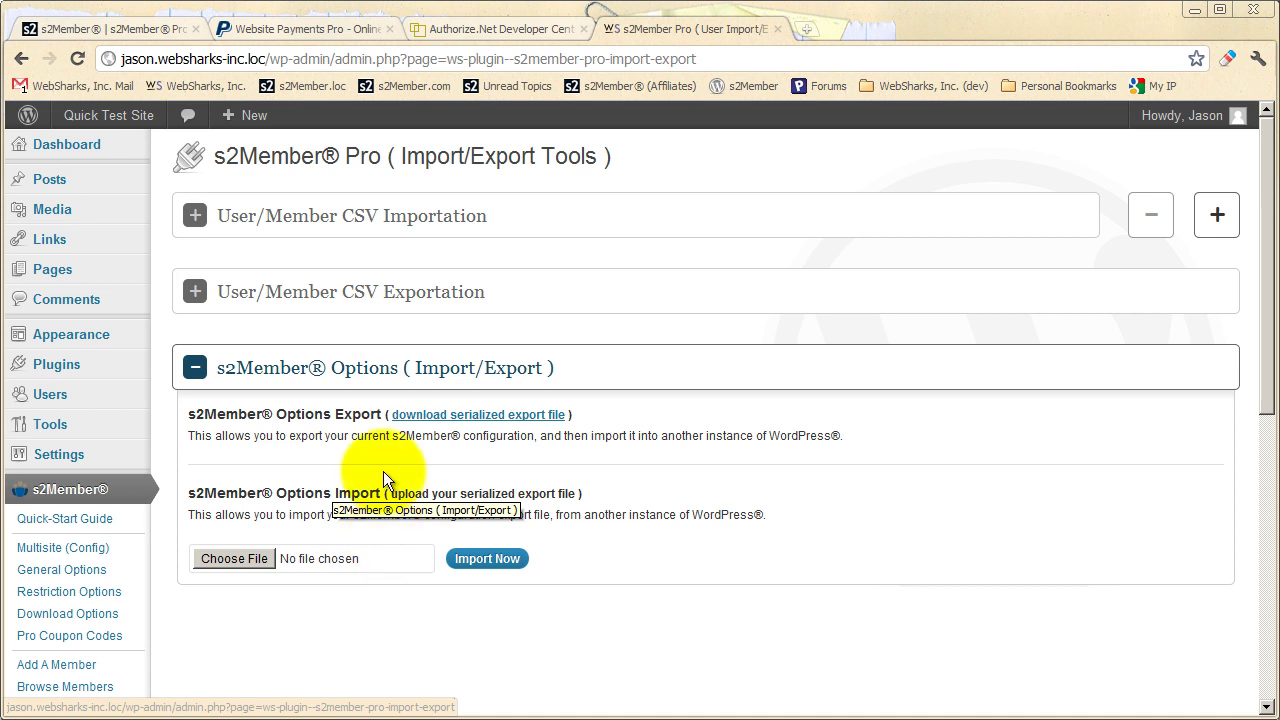
pyautogui.click(460, 298)
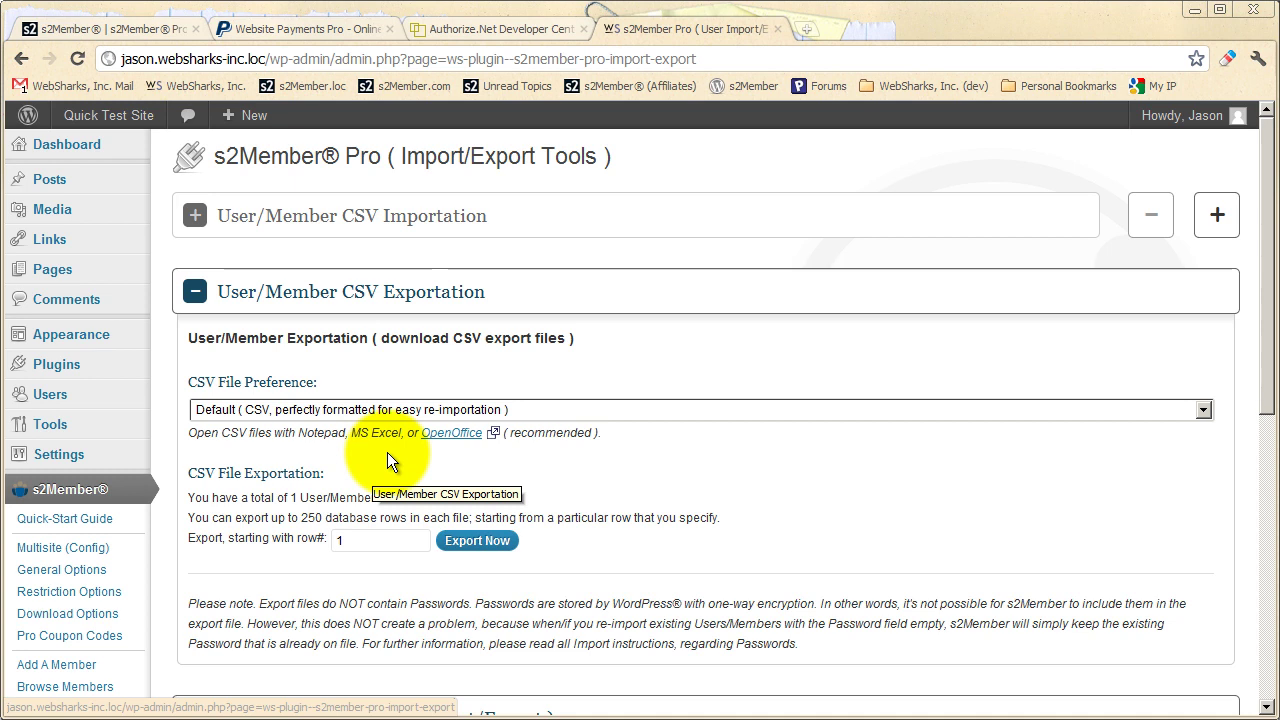
# Expand User/Member CSV Importation and review the direct input box, the format instructions and the full field examples.
pyautogui.click(403, 237)
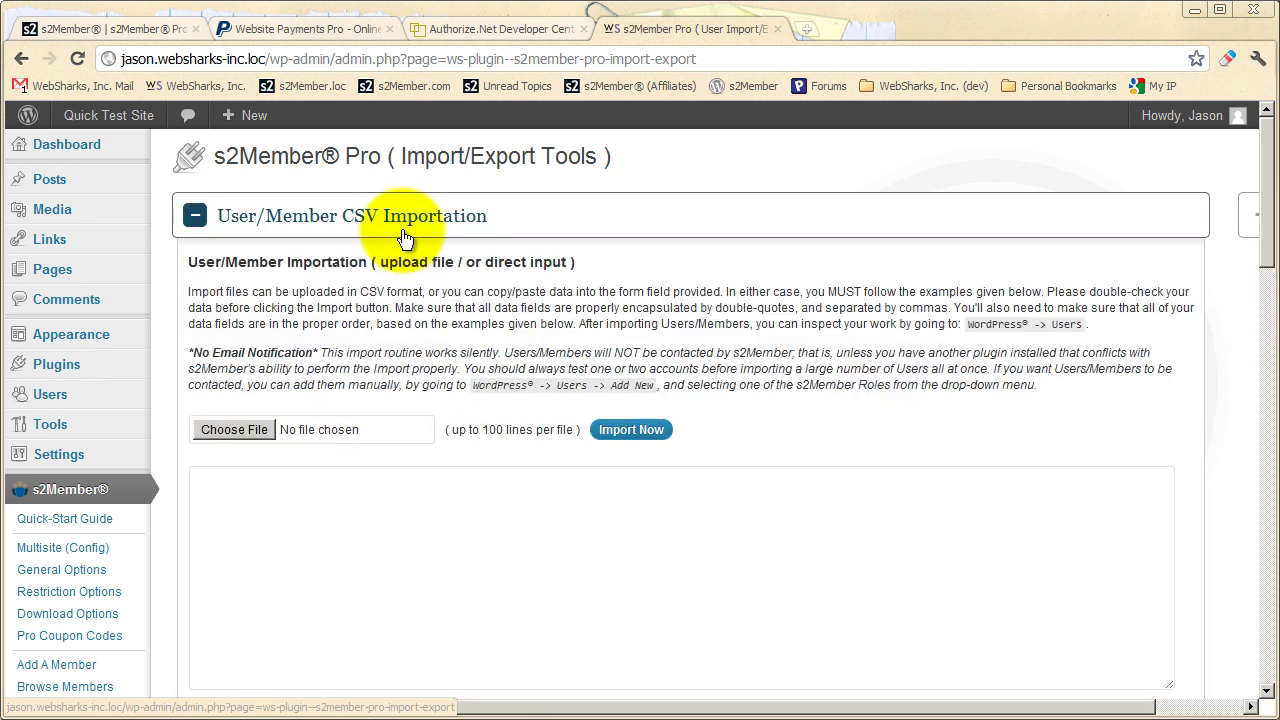
pyautogui.scroll(-1, 394, 408)
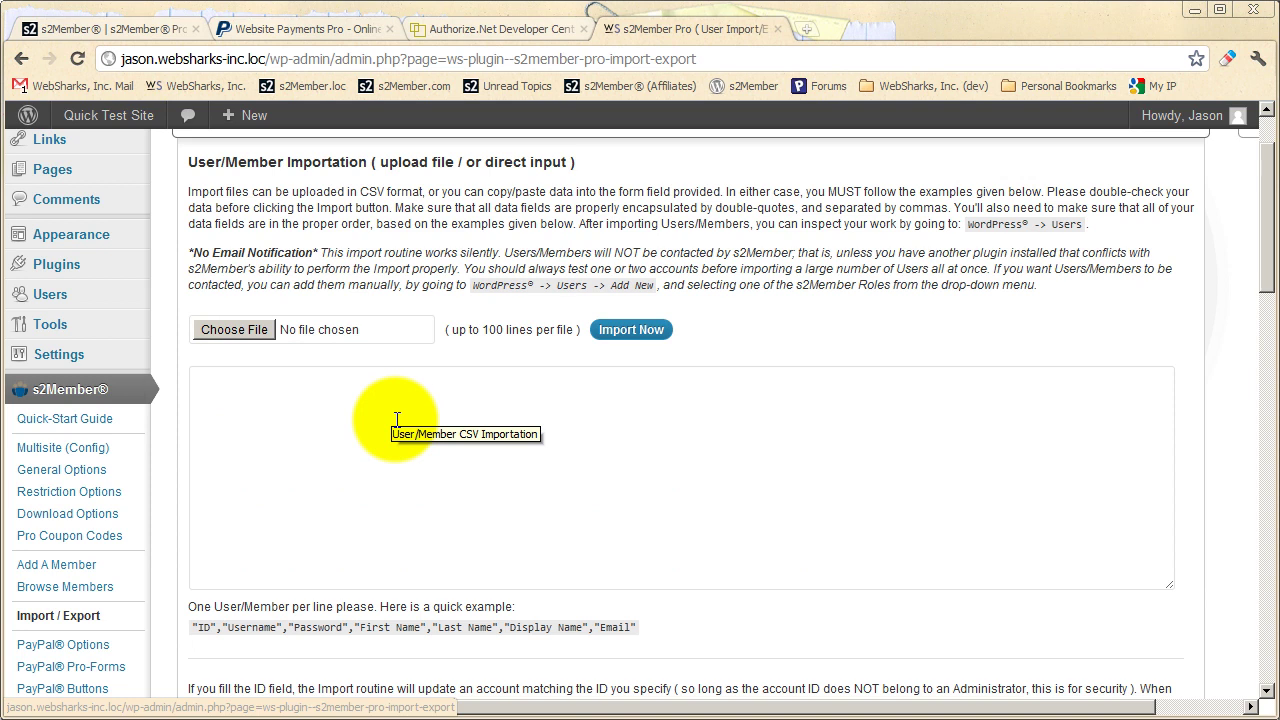
pyautogui.click(397, 420)
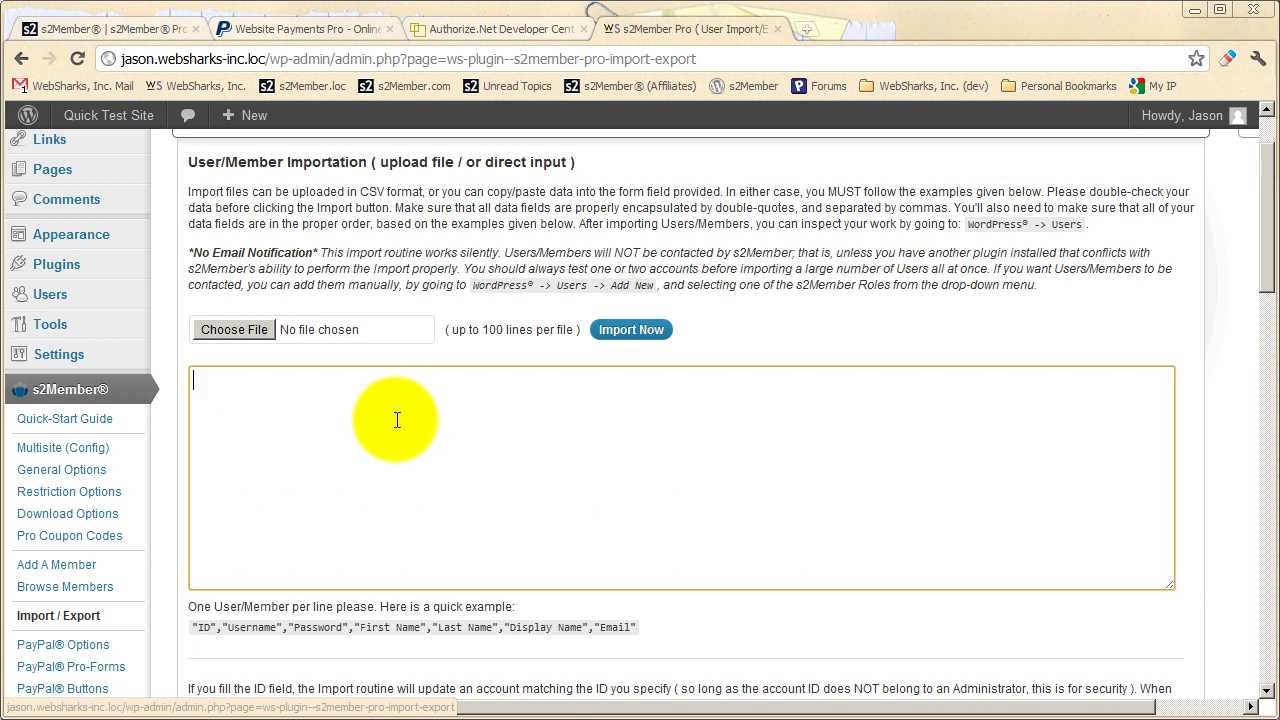
pyautogui.scroll(-1, 397, 420)
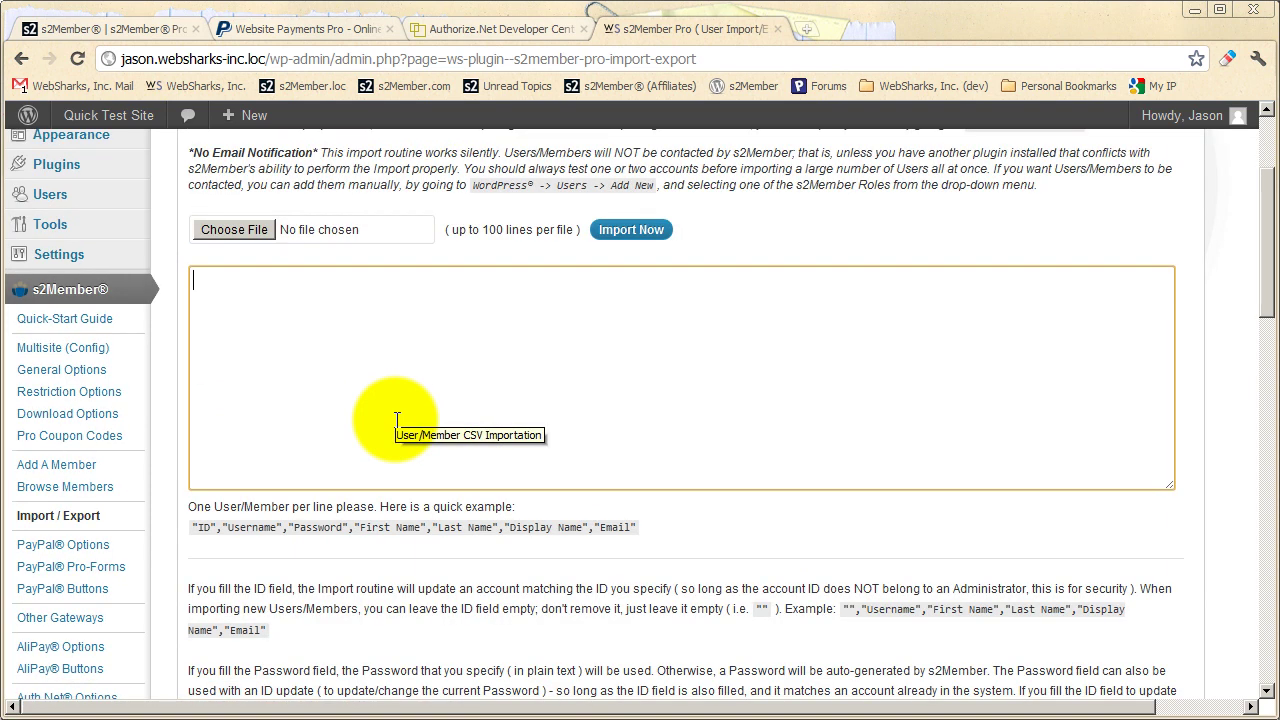
pyautogui.scroll(-2, 397, 420)
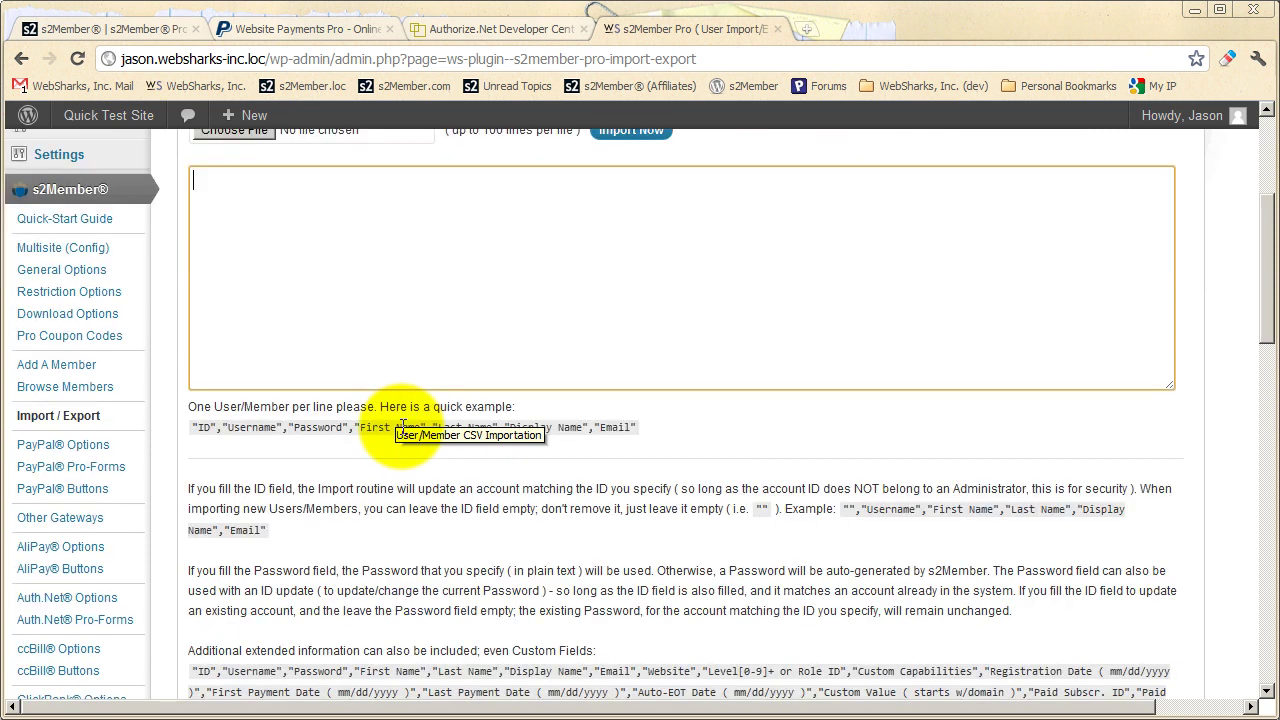
pyautogui.scroll(-1, 401, 429)
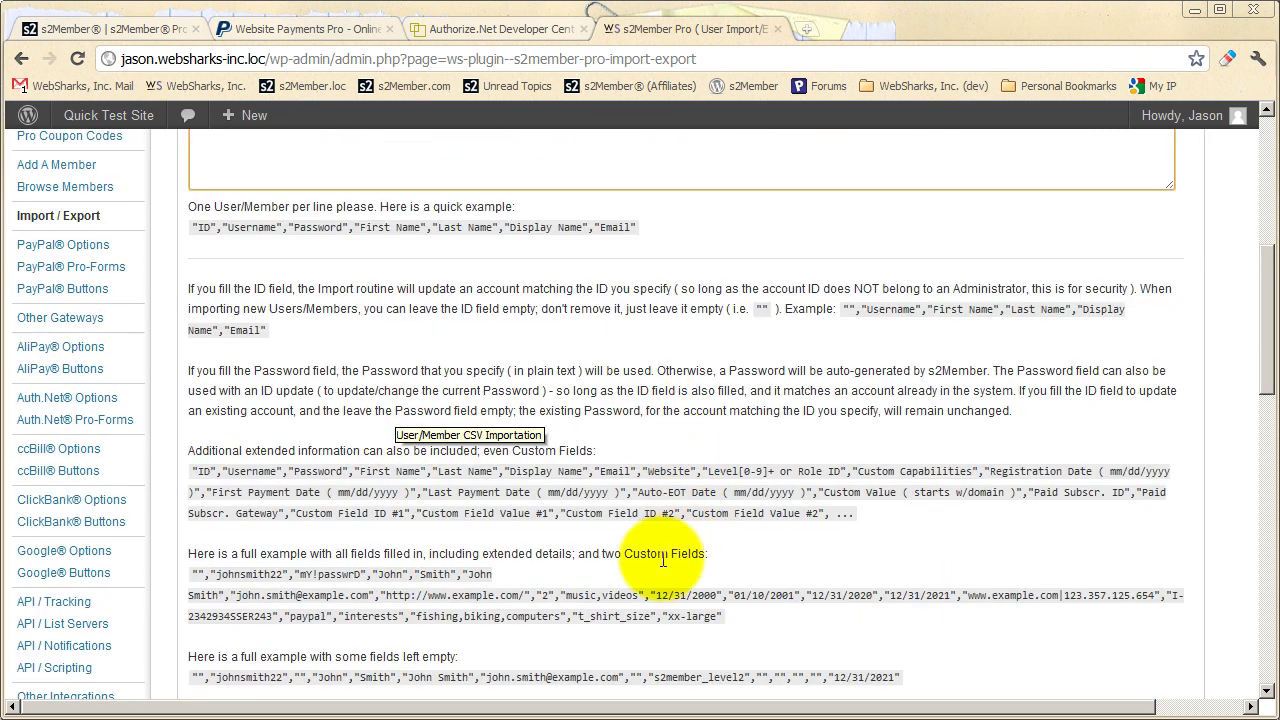
# Highlight the quick example line and its ID field for CSV importation, and collapse the User/Member CSV Importation section.
pyautogui.moveTo(635, 226); pyautogui.dragTo(189, 229)
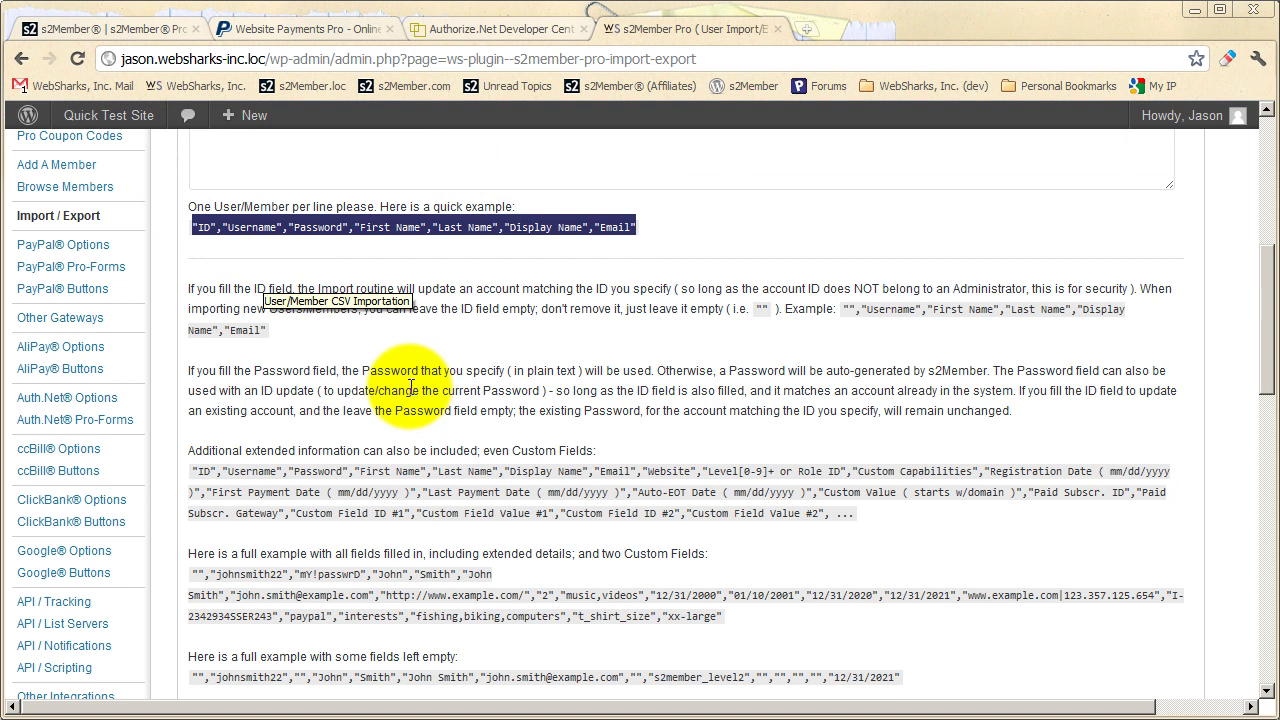
pyautogui.scroll(4, 403, 374)
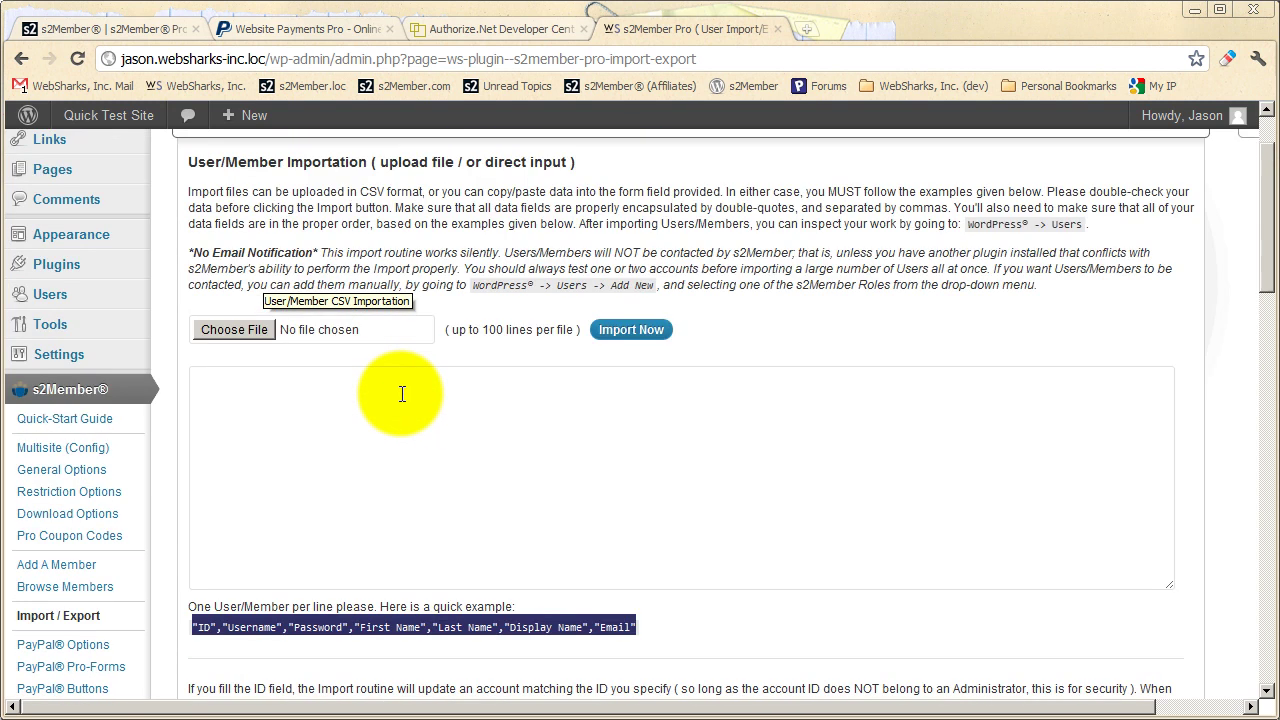
pyautogui.click(355, 421)
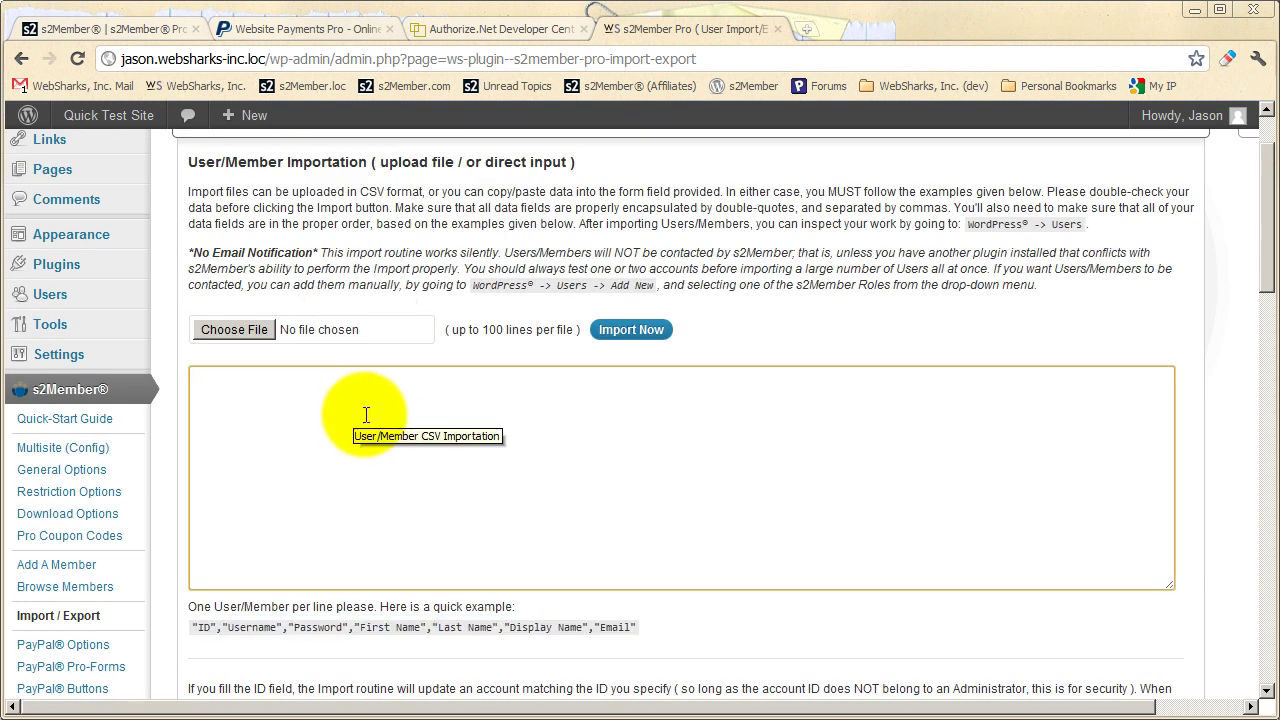
pyautogui.doubleClick(204, 627)
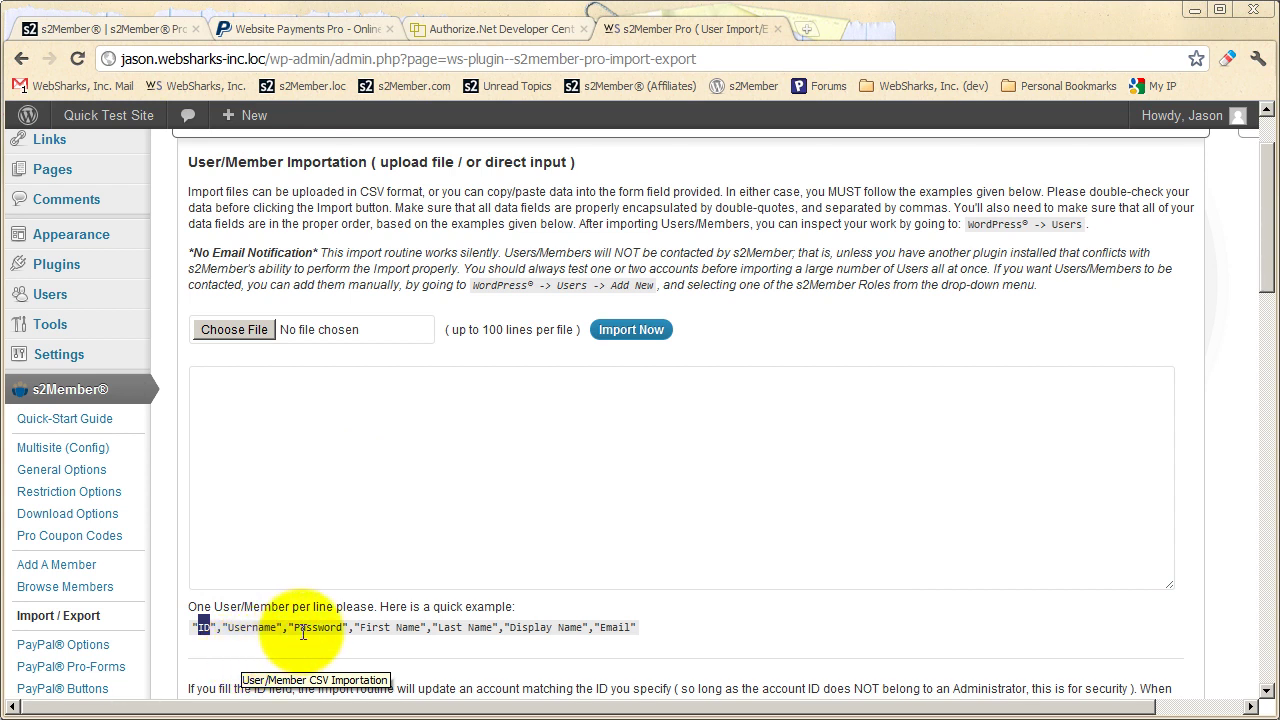
pyautogui.click(437, 236)
pyautogui.scroll(1, 319, 399)
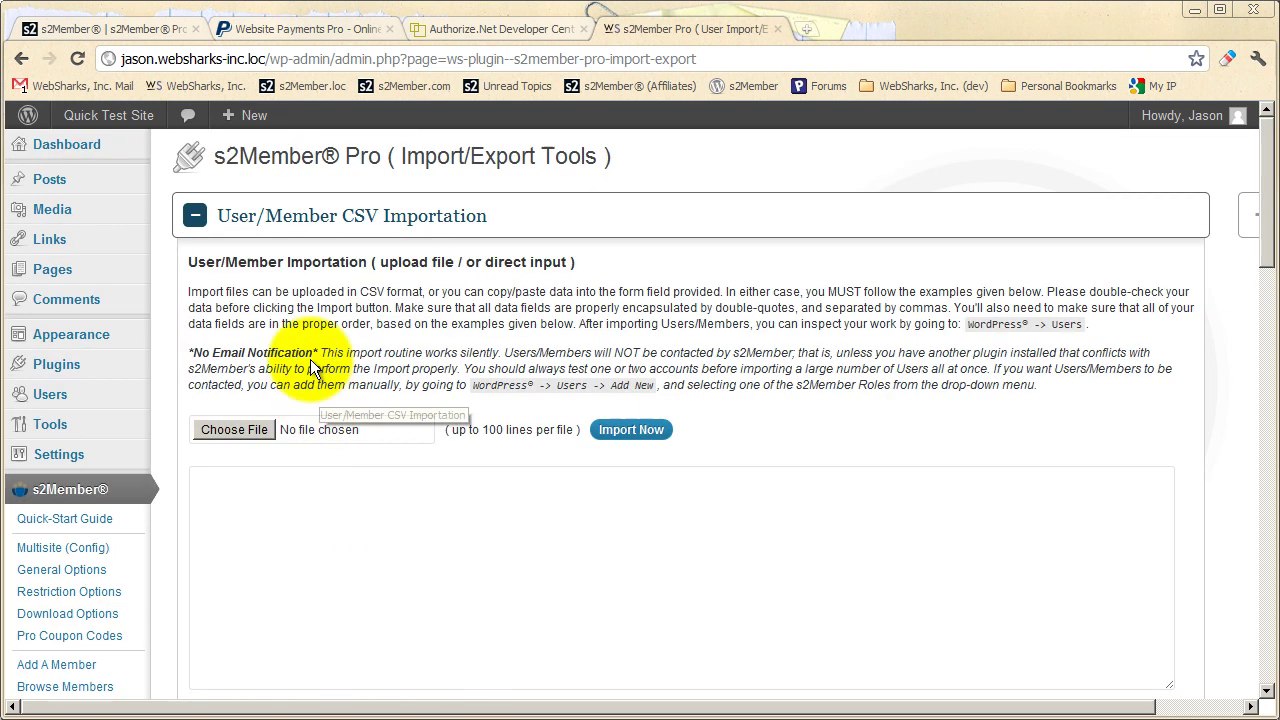
pyautogui.click(285, 222)
# Open the s2Member PayPal Pro-Forms page and expand the PayPal Pro / Free Registration Forms section.
pyautogui.scroll(-4, 175, 425)
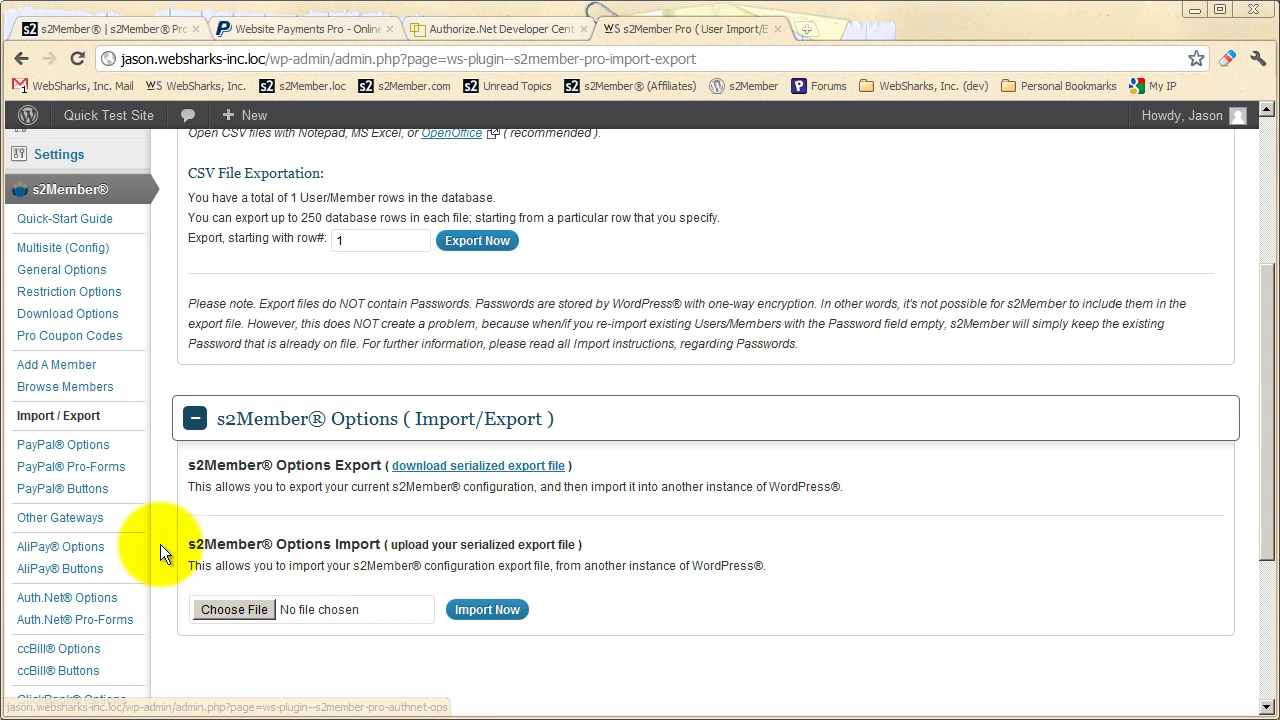
pyautogui.scroll(-1, 160, 544)
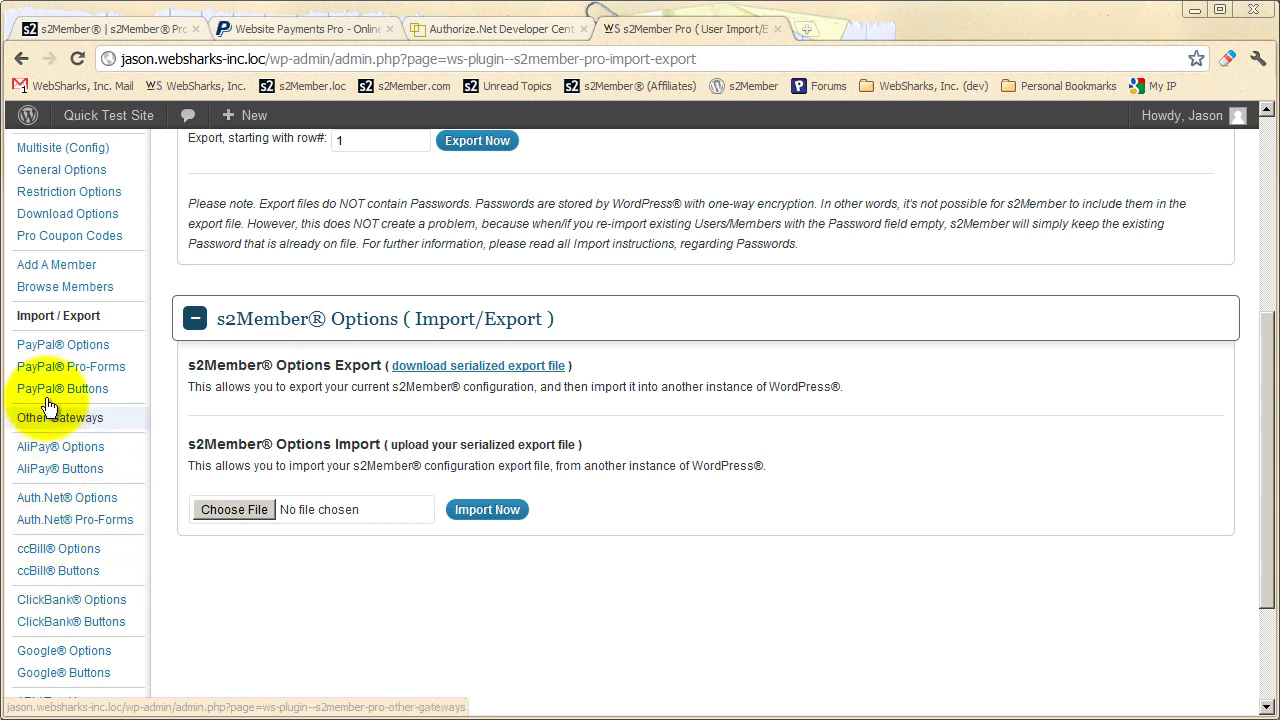
pyautogui.scroll(-1, 60, 300)
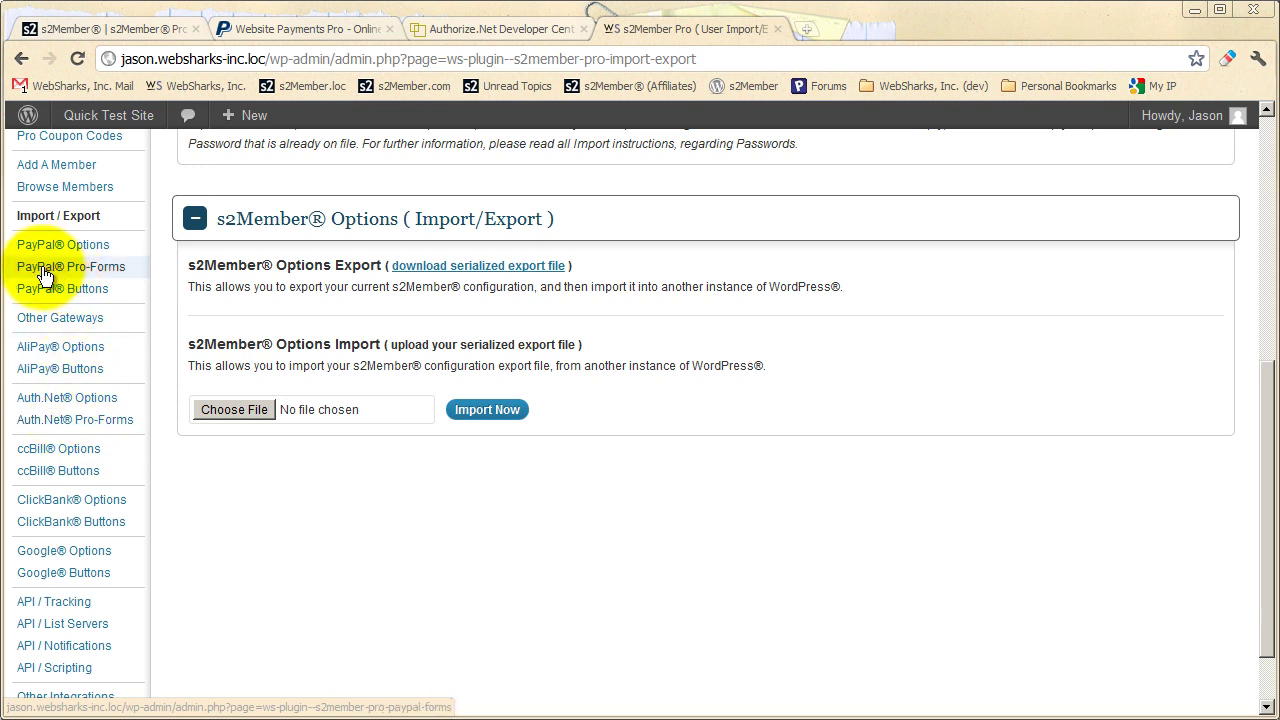
pyautogui.click(104, 277)
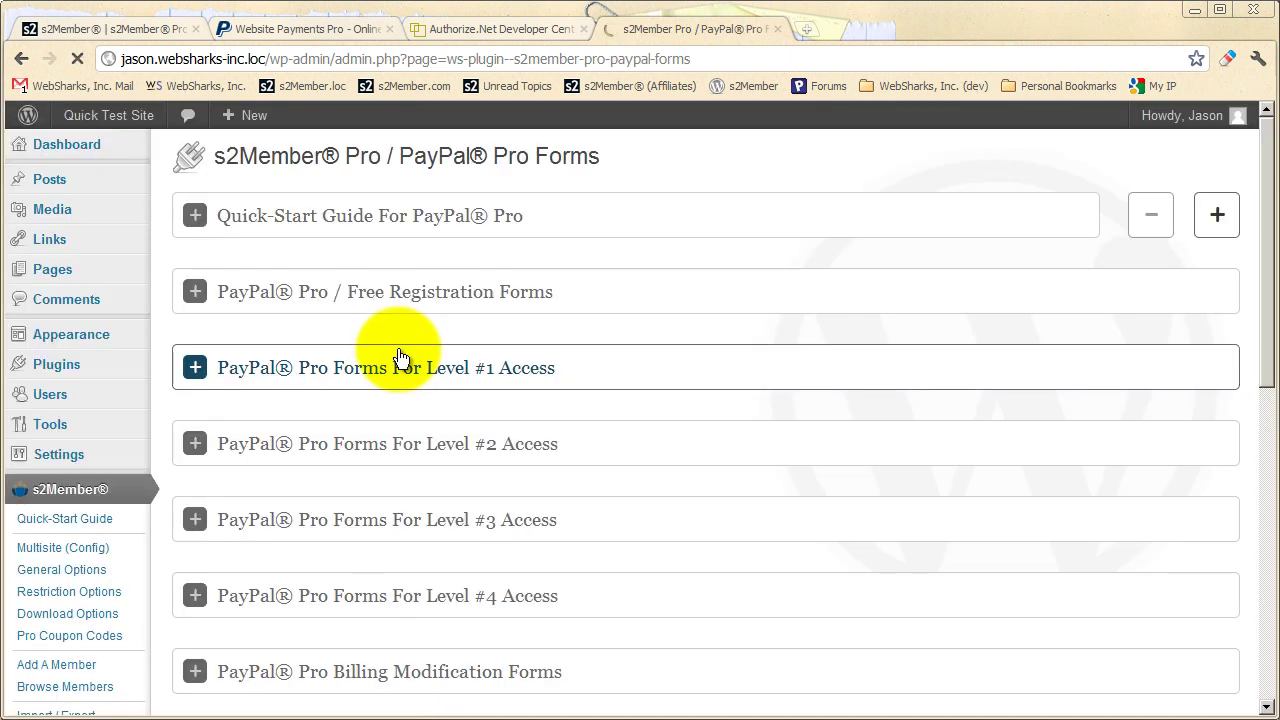
pyautogui.click(528, 303)
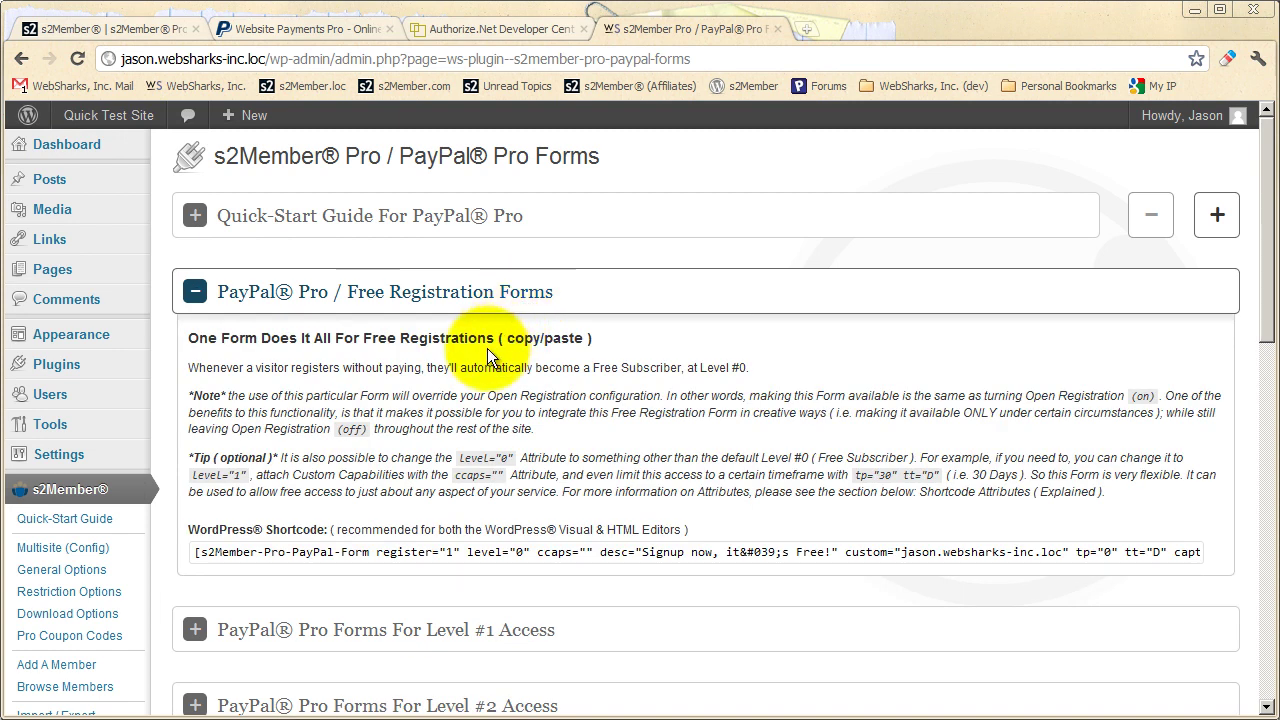
# Copy the WordPress shortcode of the PayPal Pro free registration form.
pyautogui.scroll(-1, 487, 348)
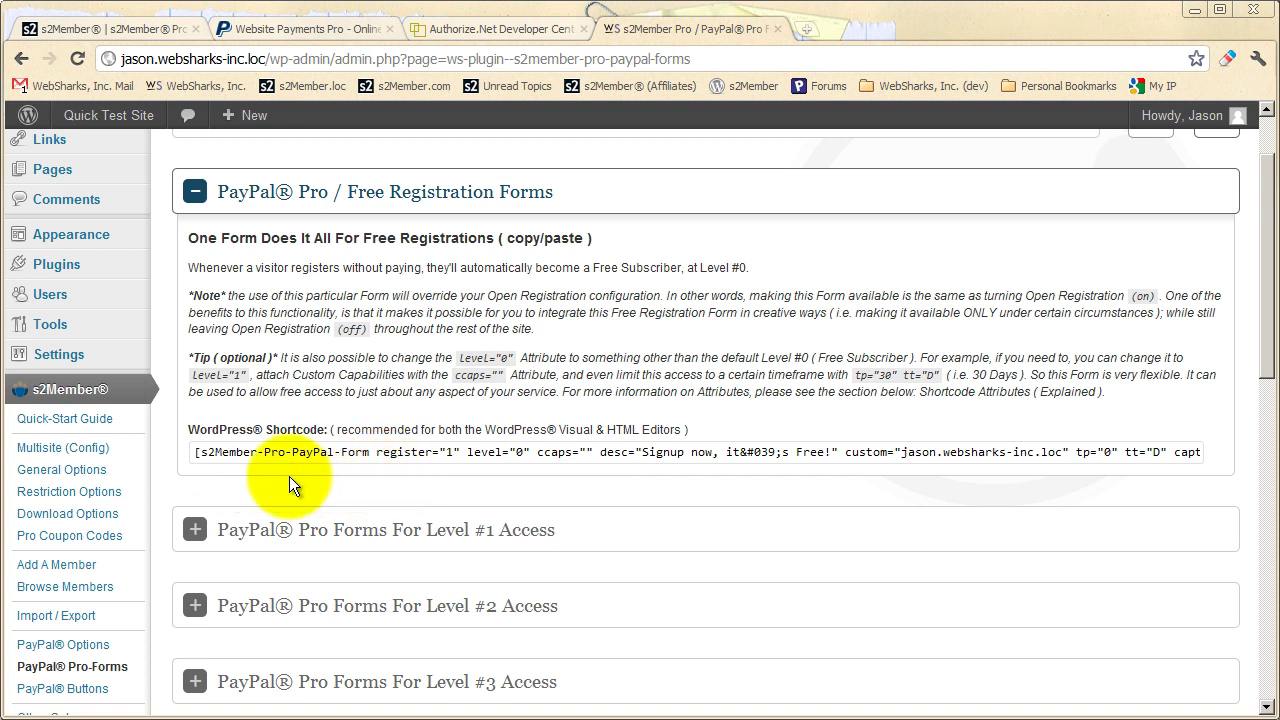
pyautogui.click(437, 452)
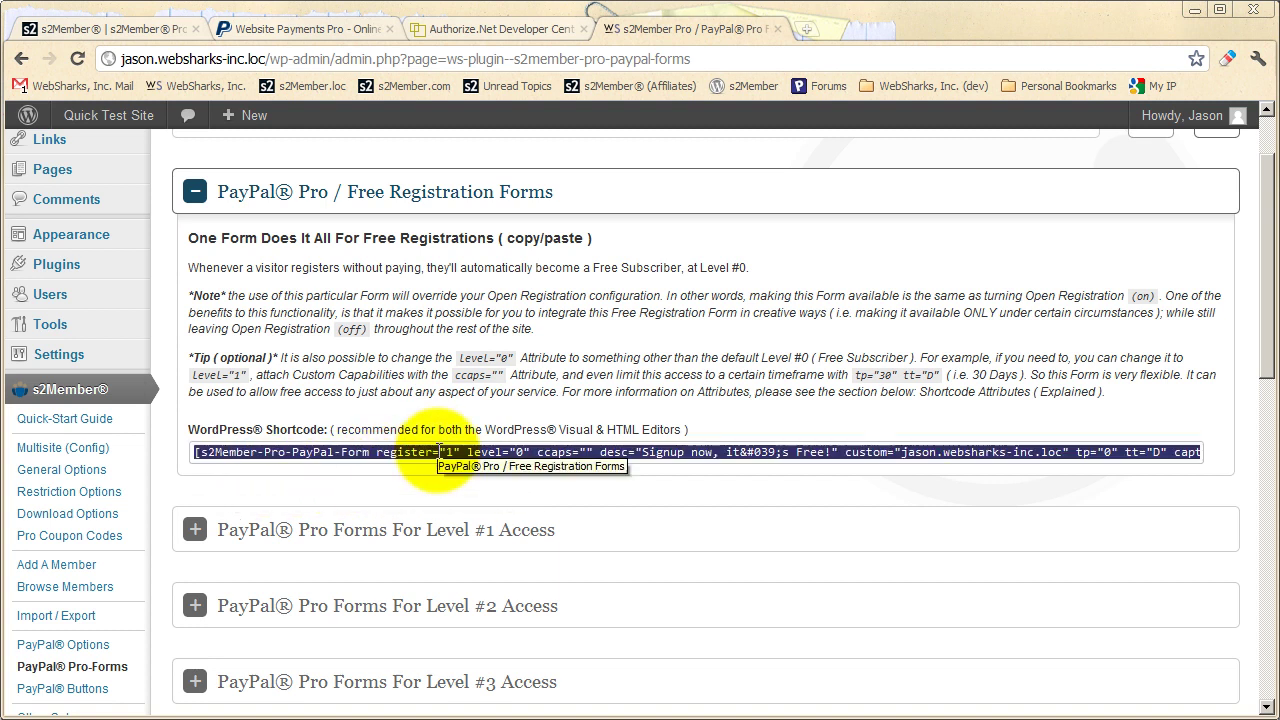
pyautogui.rightClick(437, 452)
pyautogui.click(464, 529)
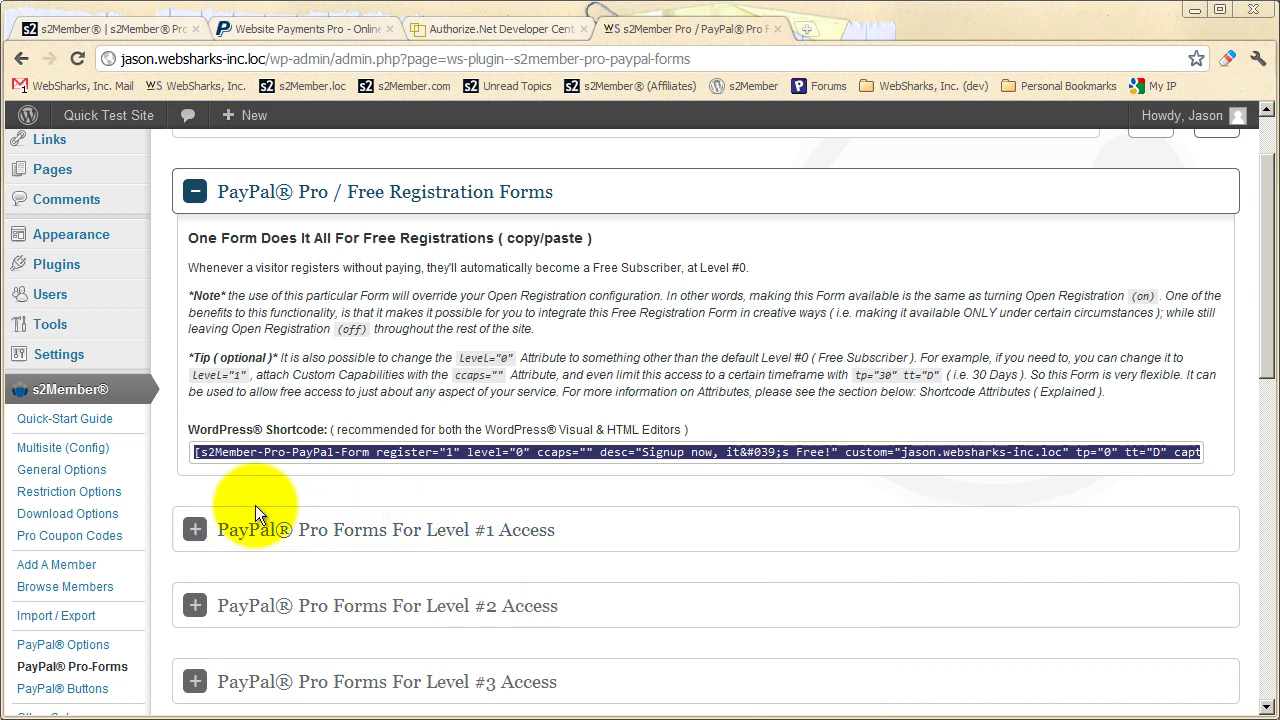
# Open the existing Test Page for editing and paste the copied s2Member-Pro-PayPal-Form shortcode into its content.
pyautogui.scroll(2, 282, 513)
pyautogui.click(62, 274)
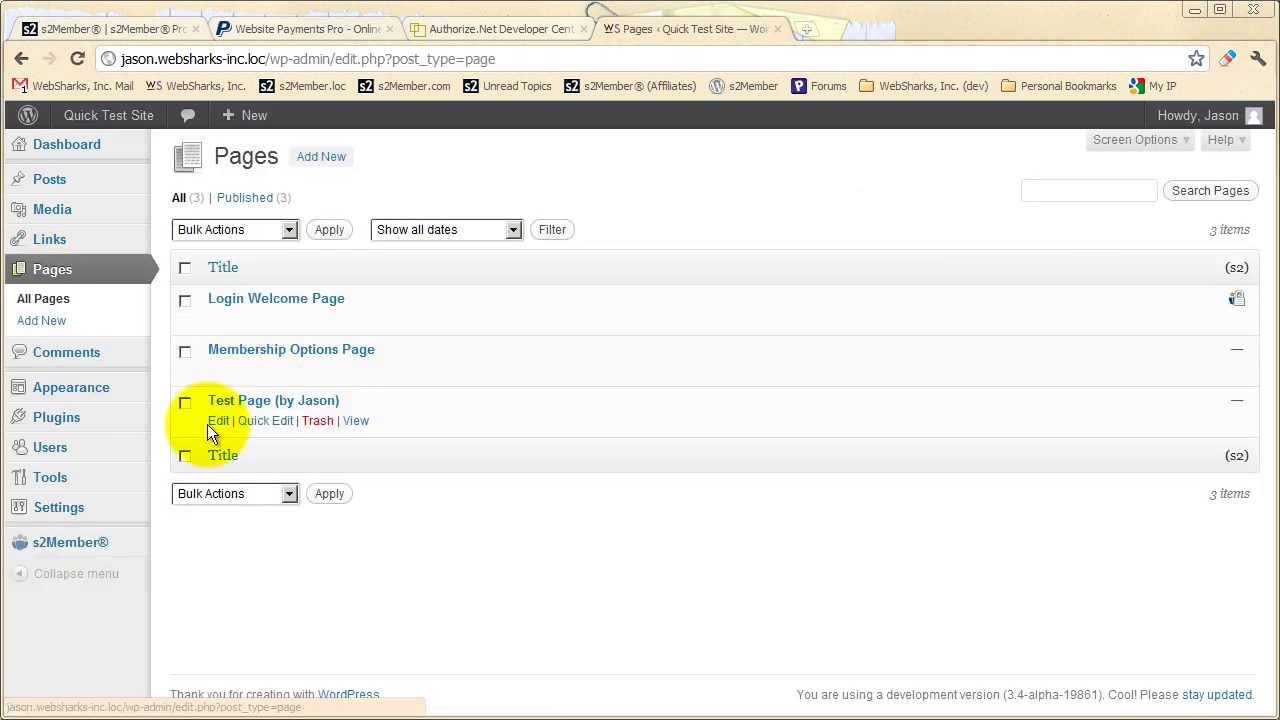
pyautogui.click(216, 424)
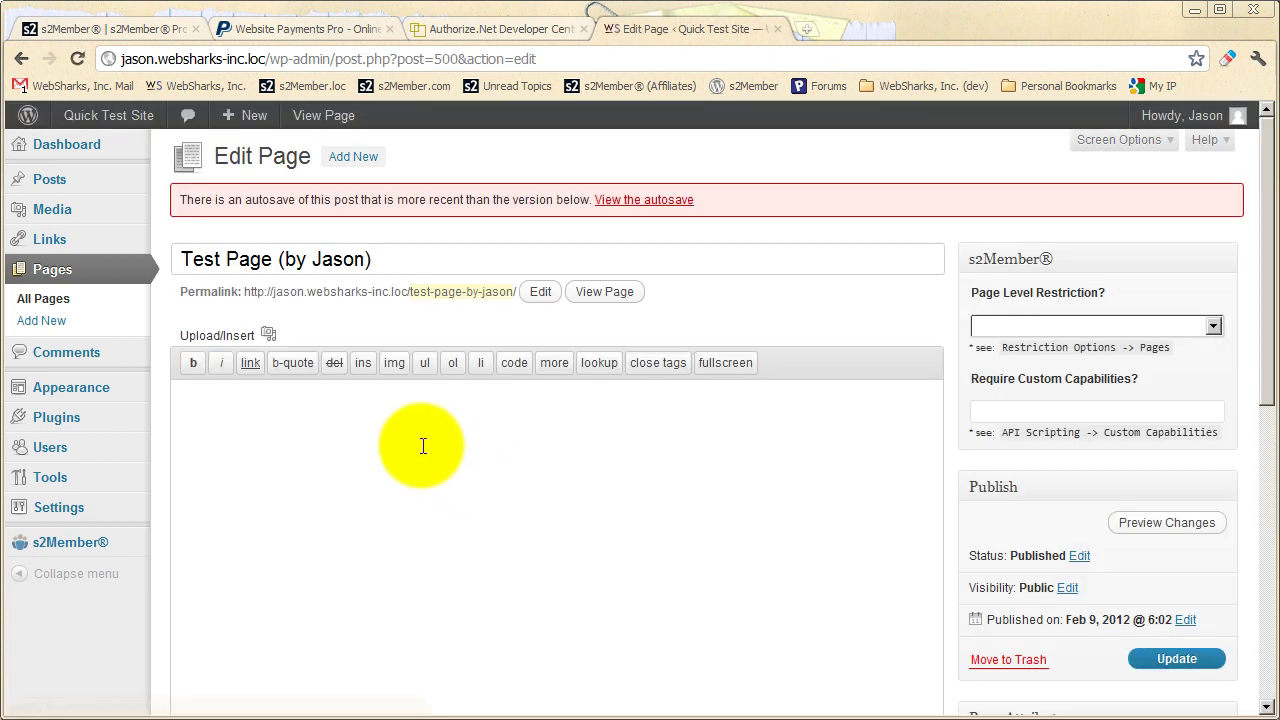
pyautogui.click(280, 413)
pyautogui.rightClick(280, 413)
pyautogui.click(311, 513)
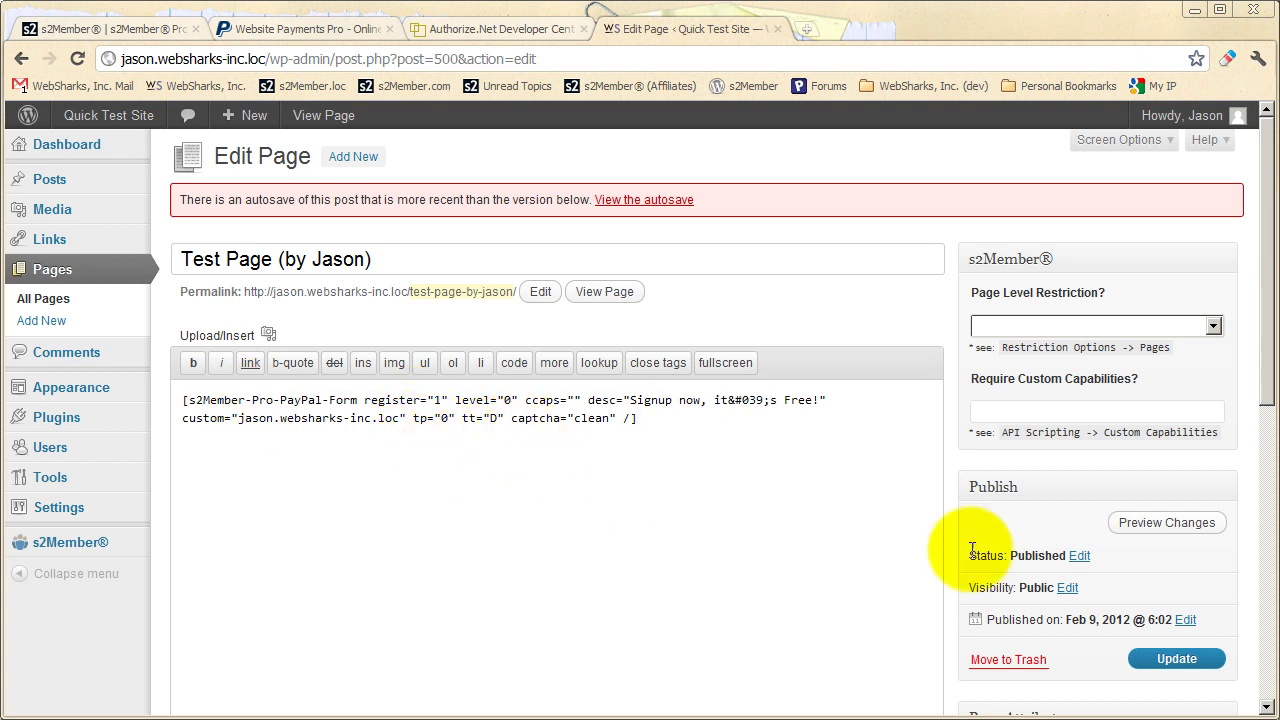
# Preview the Test Page's changes and review the free registration form from Create Profile down to Complete Registration.
pyautogui.click(1143, 523)
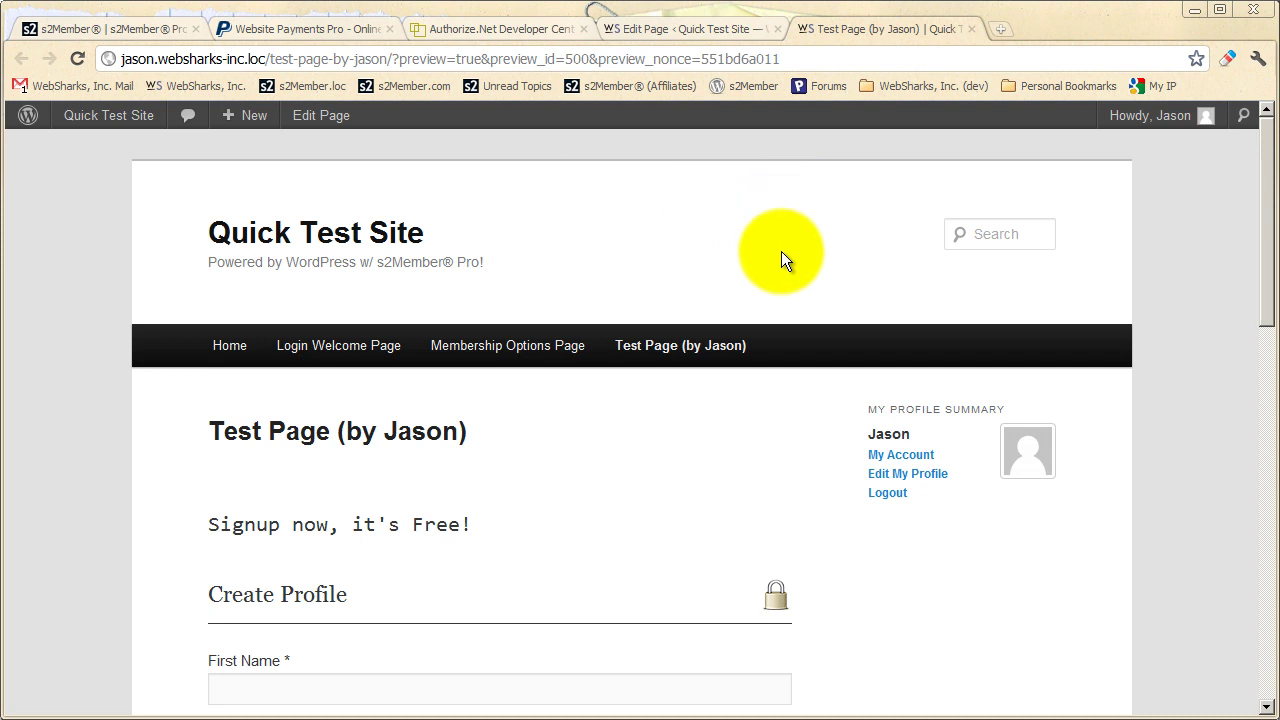
pyautogui.scroll(-2, 777, 424)
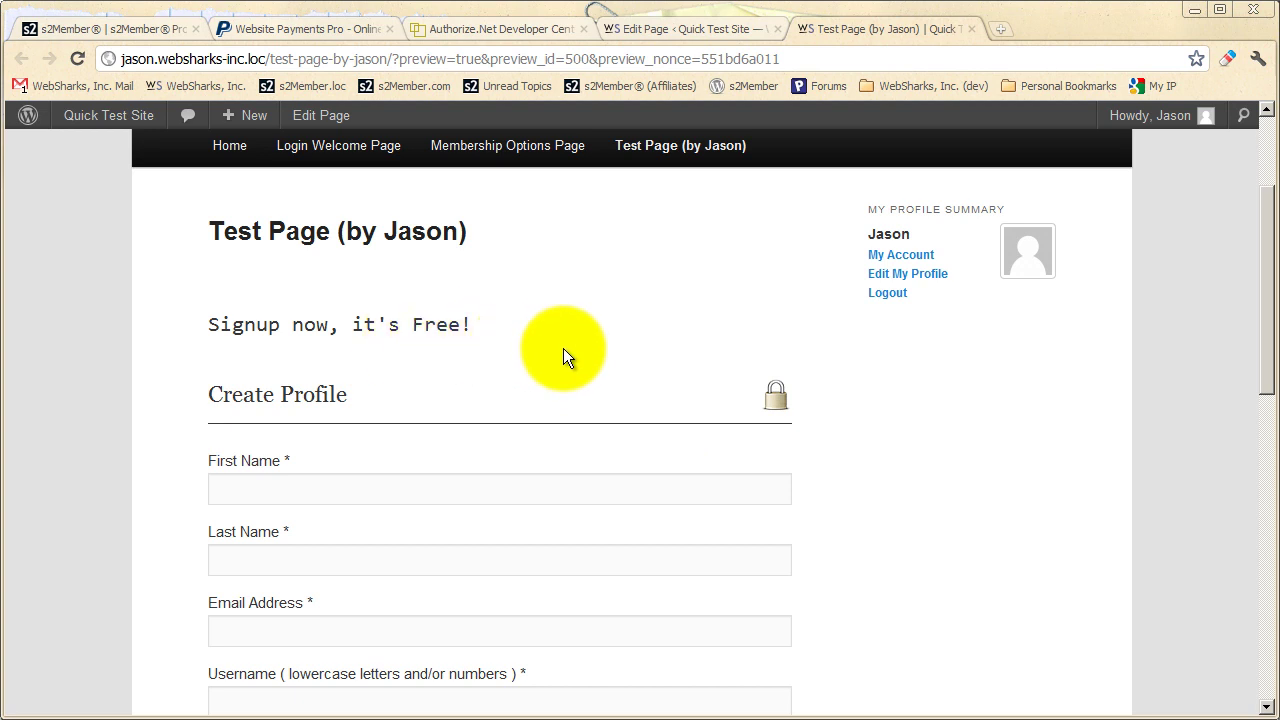
pyautogui.scroll(-1, 681, 331)
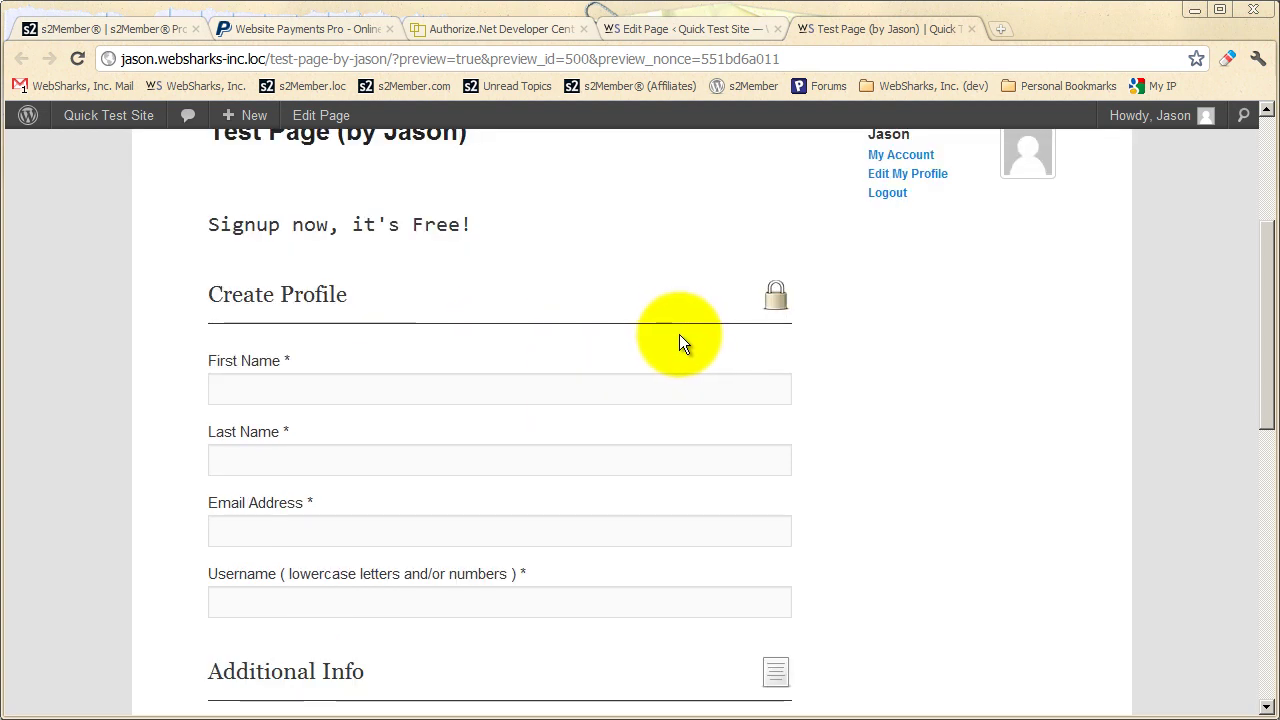
pyautogui.scroll(-7, 670, 340)
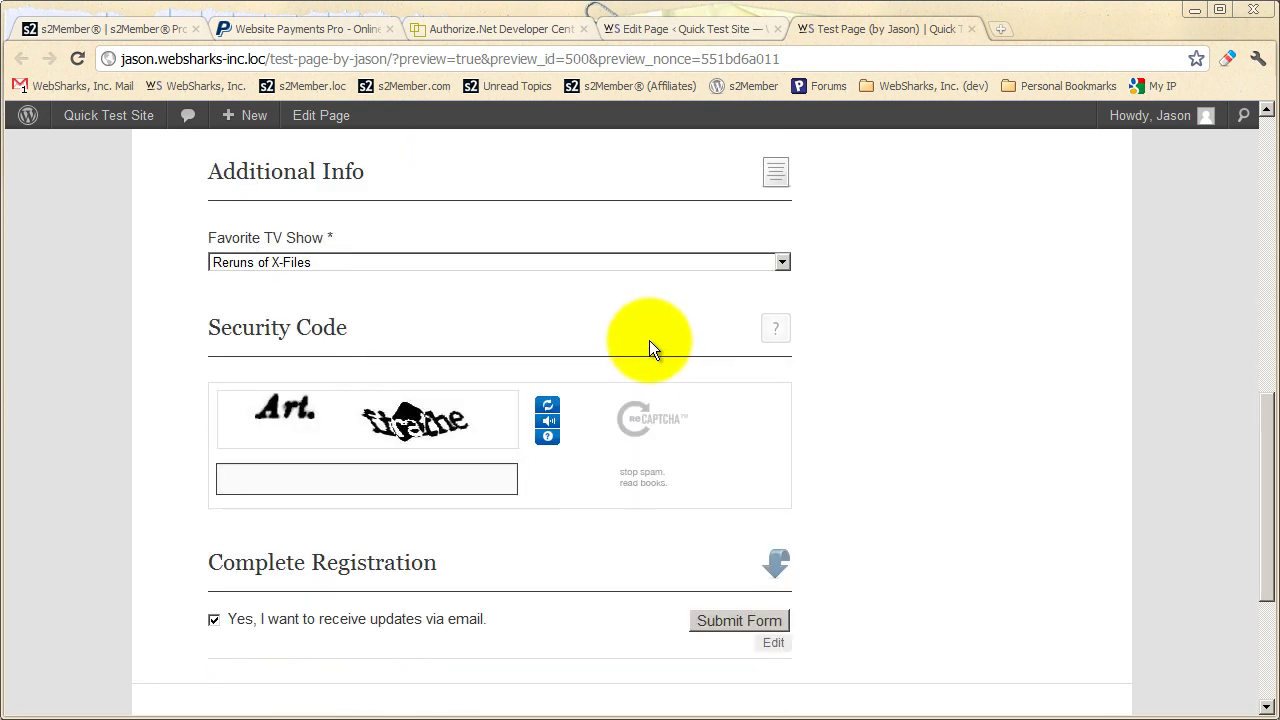
# Examine the previewed free registration form again, including its profile fields, Favorite TV Show, Security Code and email updates option.
pyautogui.scroll(7, 645, 343)
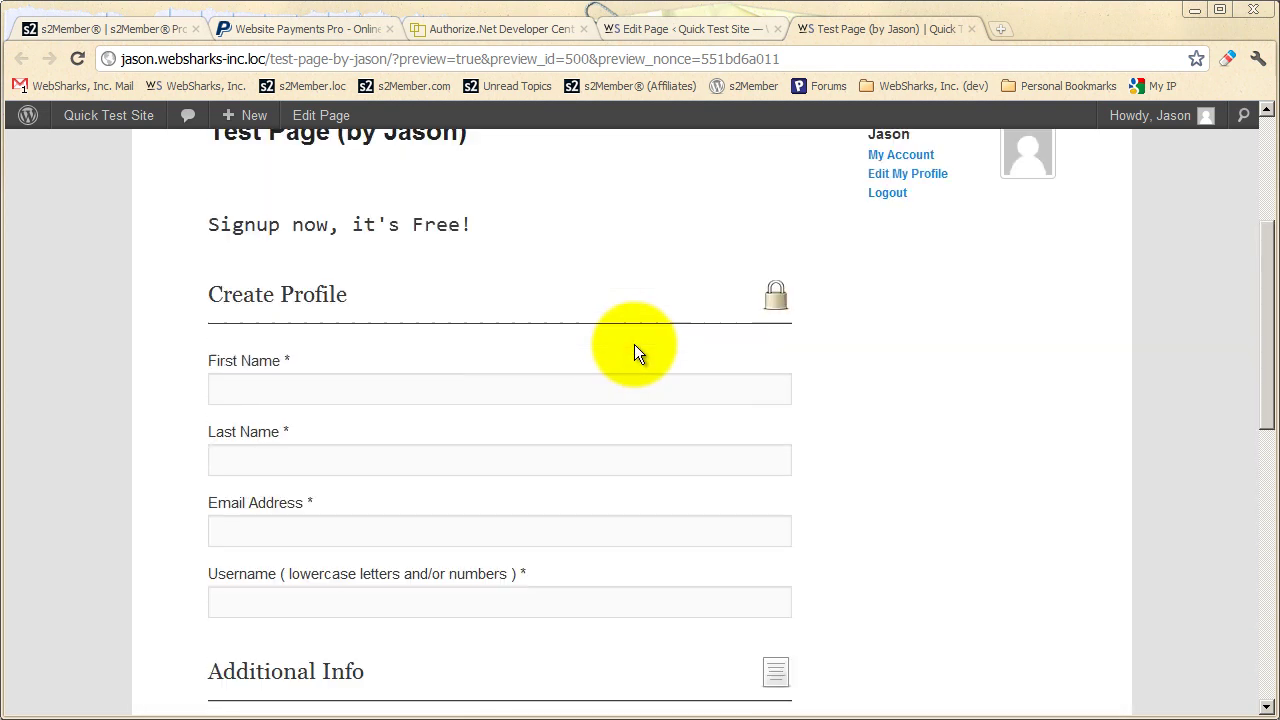
pyautogui.scroll(2, 632, 352)
pyautogui.scroll(-2, 632, 352)
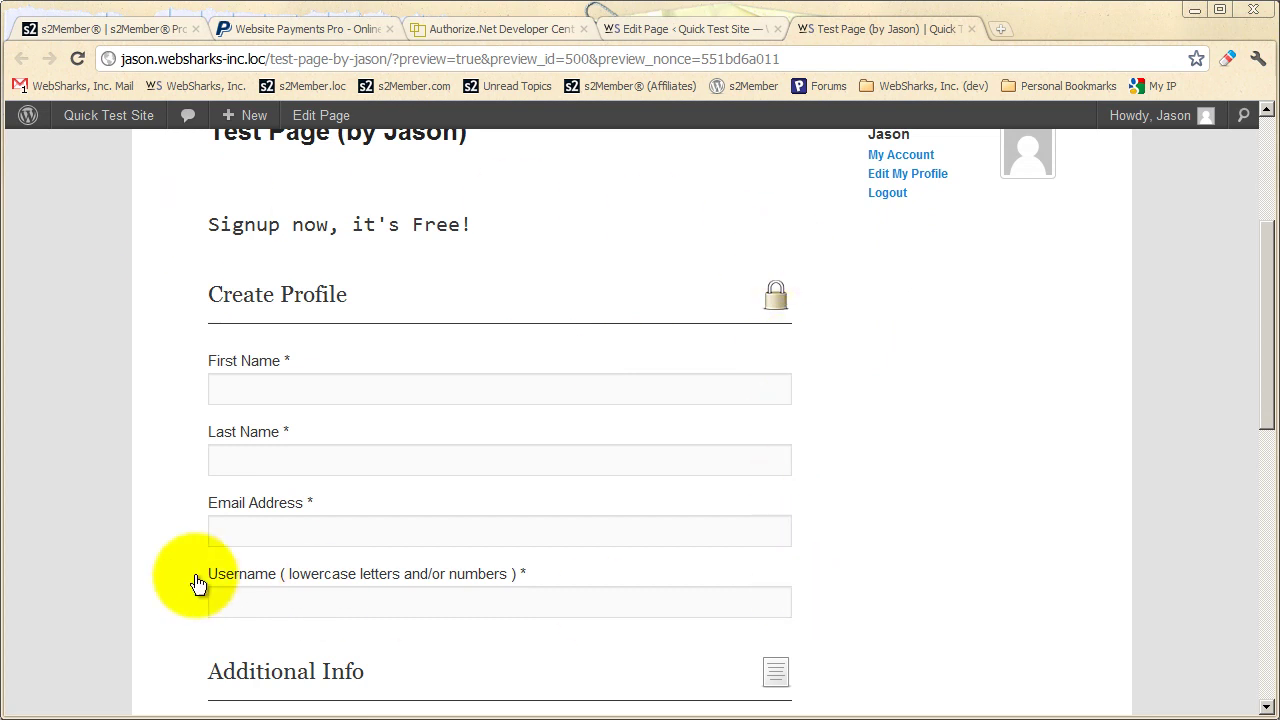
pyautogui.scroll(-2, 477, 385)
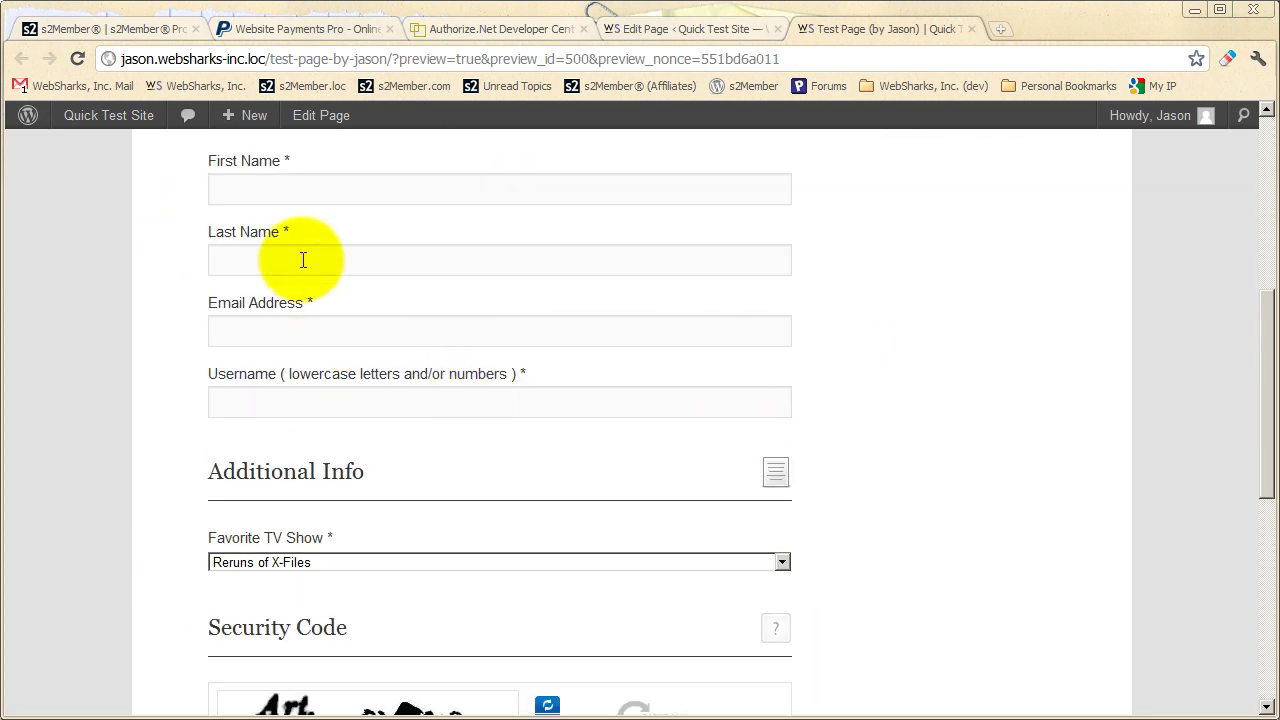
pyautogui.scroll(-2, 400, 400)
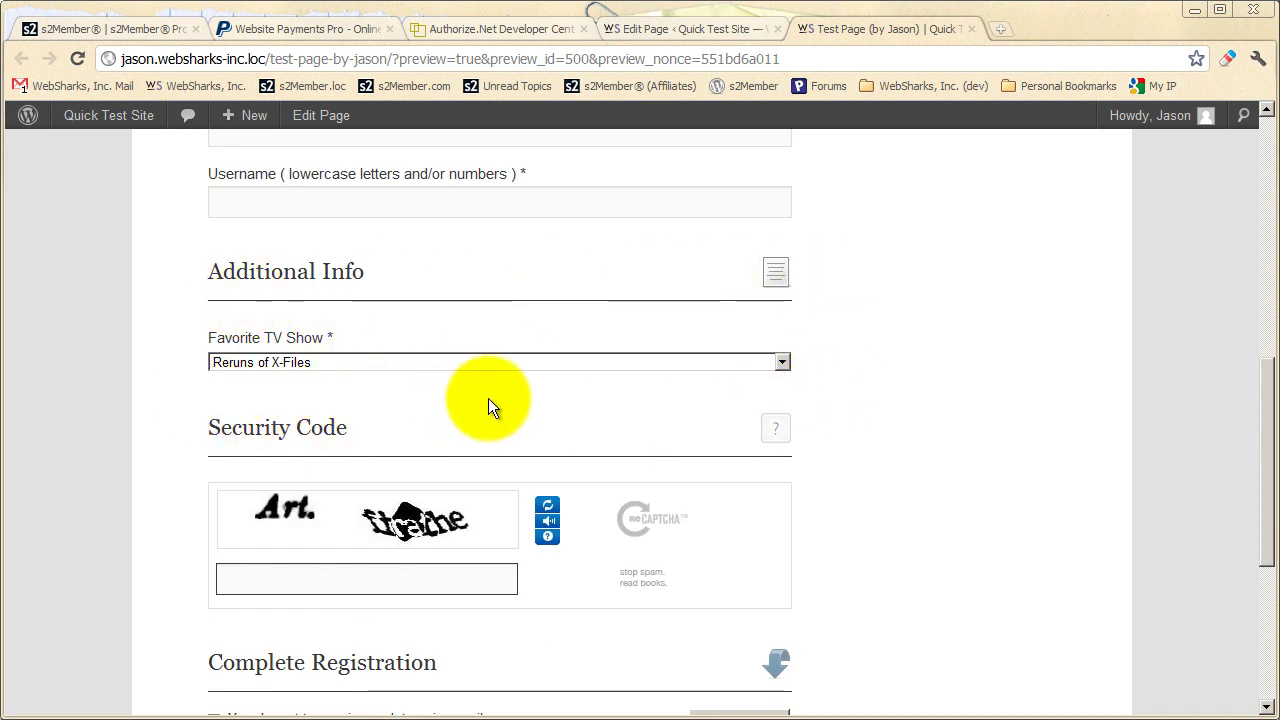
pyautogui.scroll(-2, 530, 410)
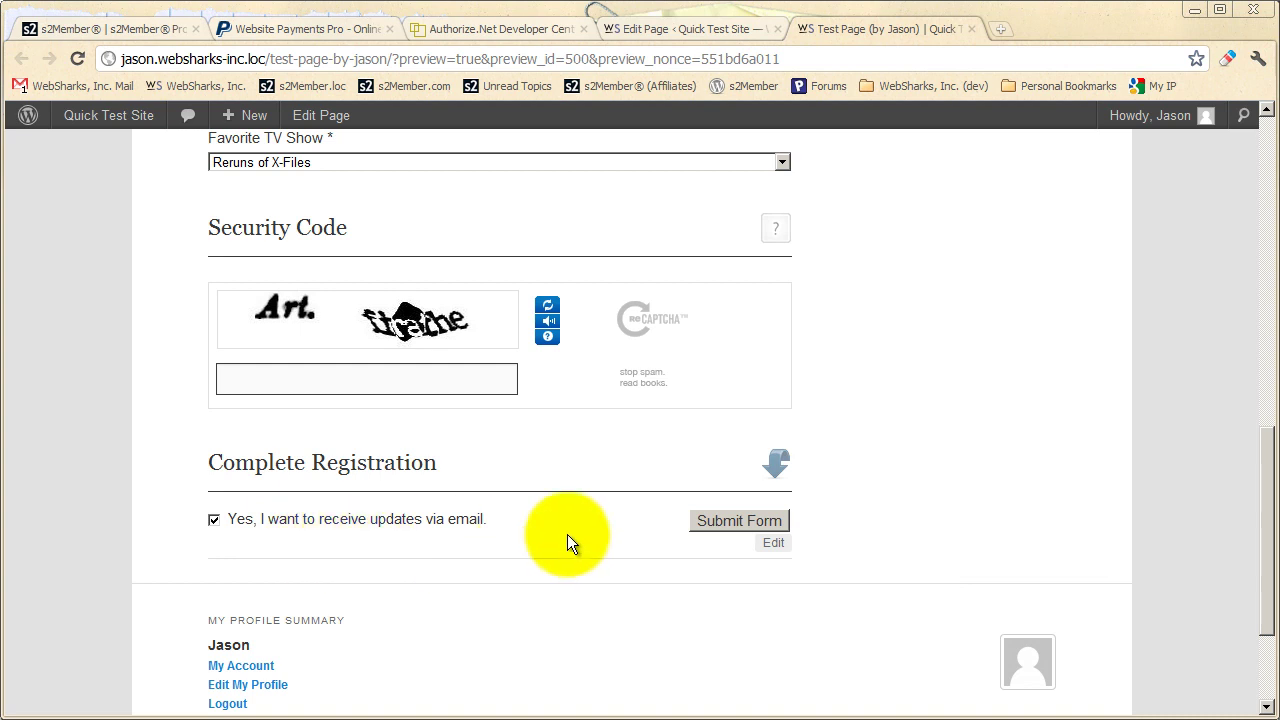
pyautogui.scroll(7, 612, 538)
pyautogui.scroll(1, 619, 452)
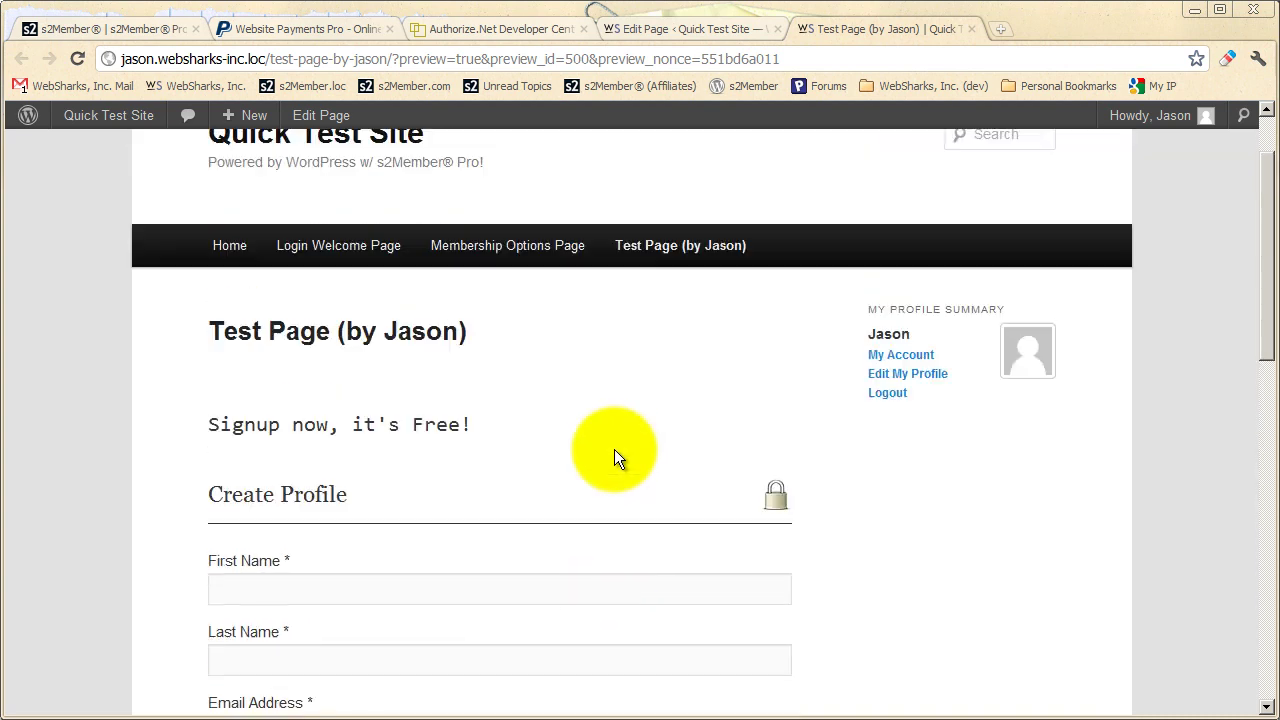
pyautogui.scroll(1, 588, 428)
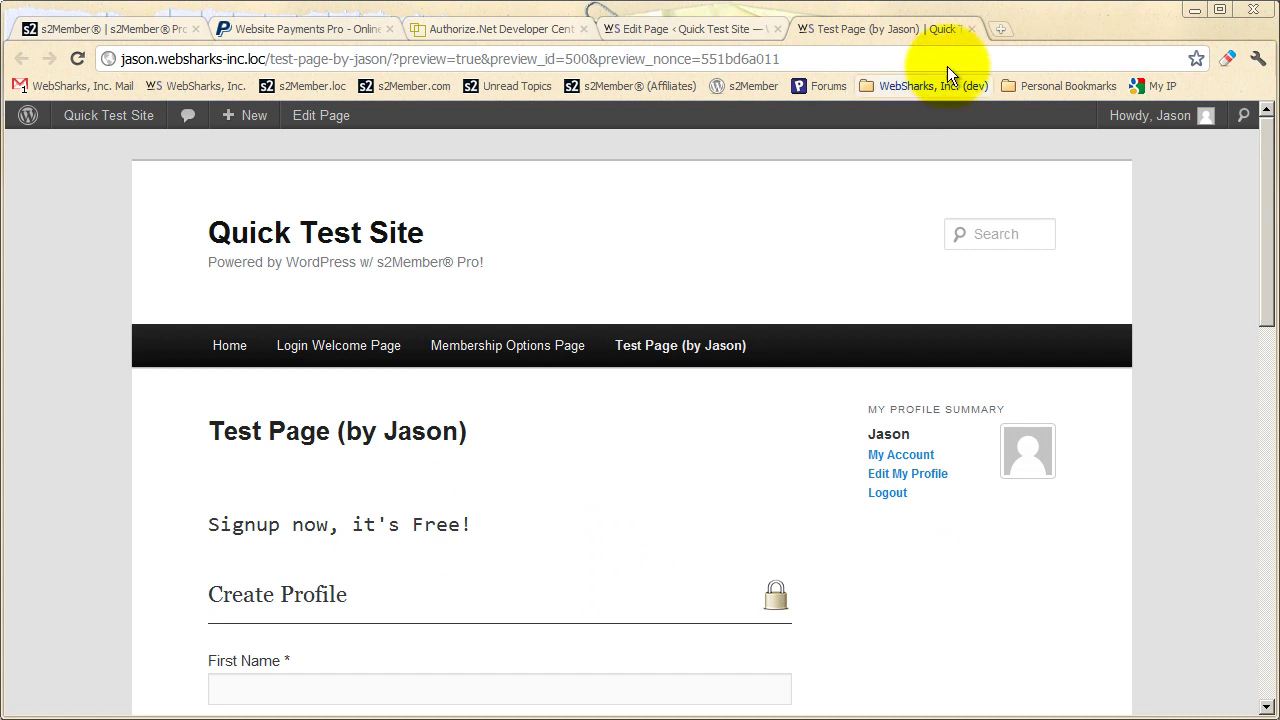
# Close the preview, leave the page editor for s2Member's PayPal Pro-Forms, and expand the PayPal Pro Forms For Level #1 Access section.
pyautogui.click(969, 30)
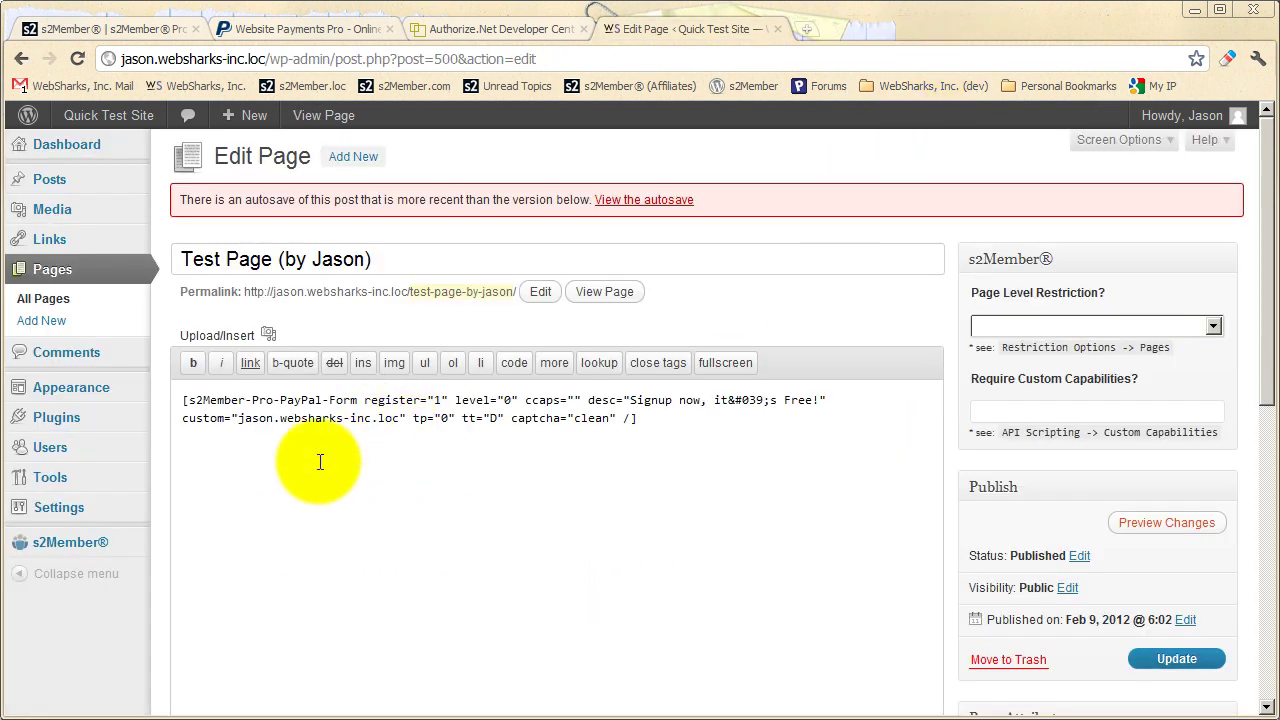
pyautogui.moveTo(88, 556)
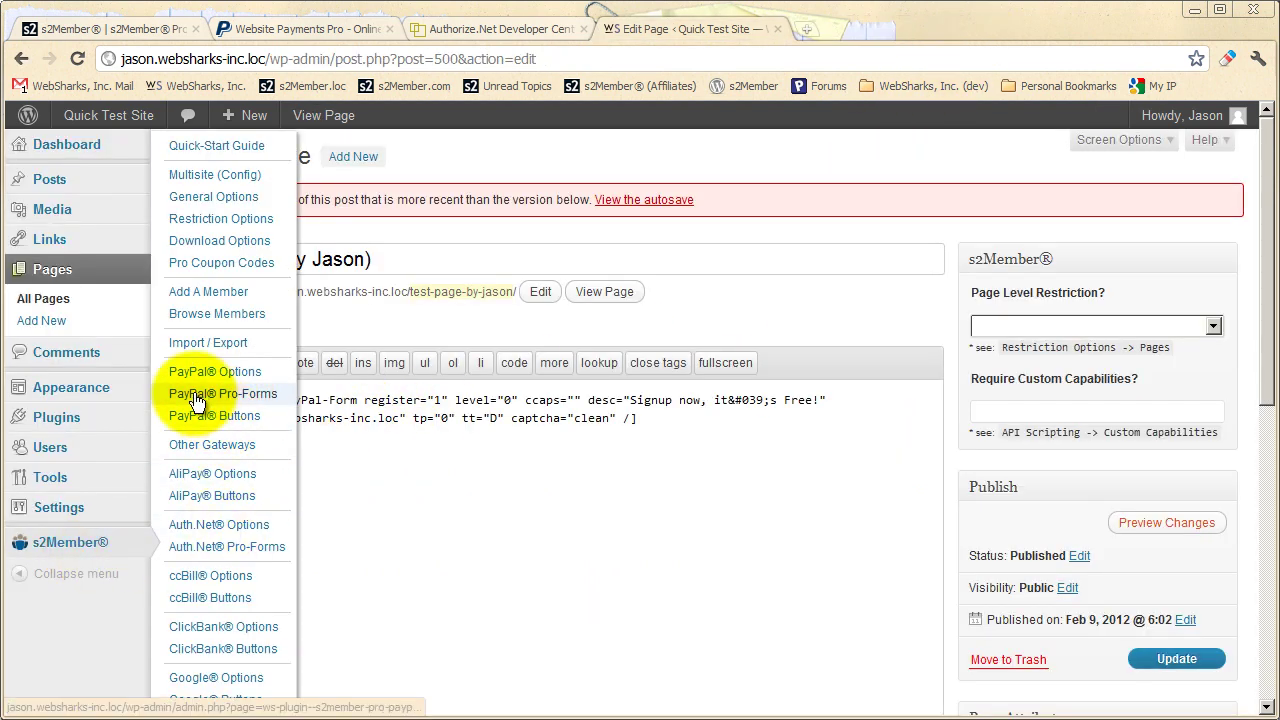
pyautogui.click(241, 395)
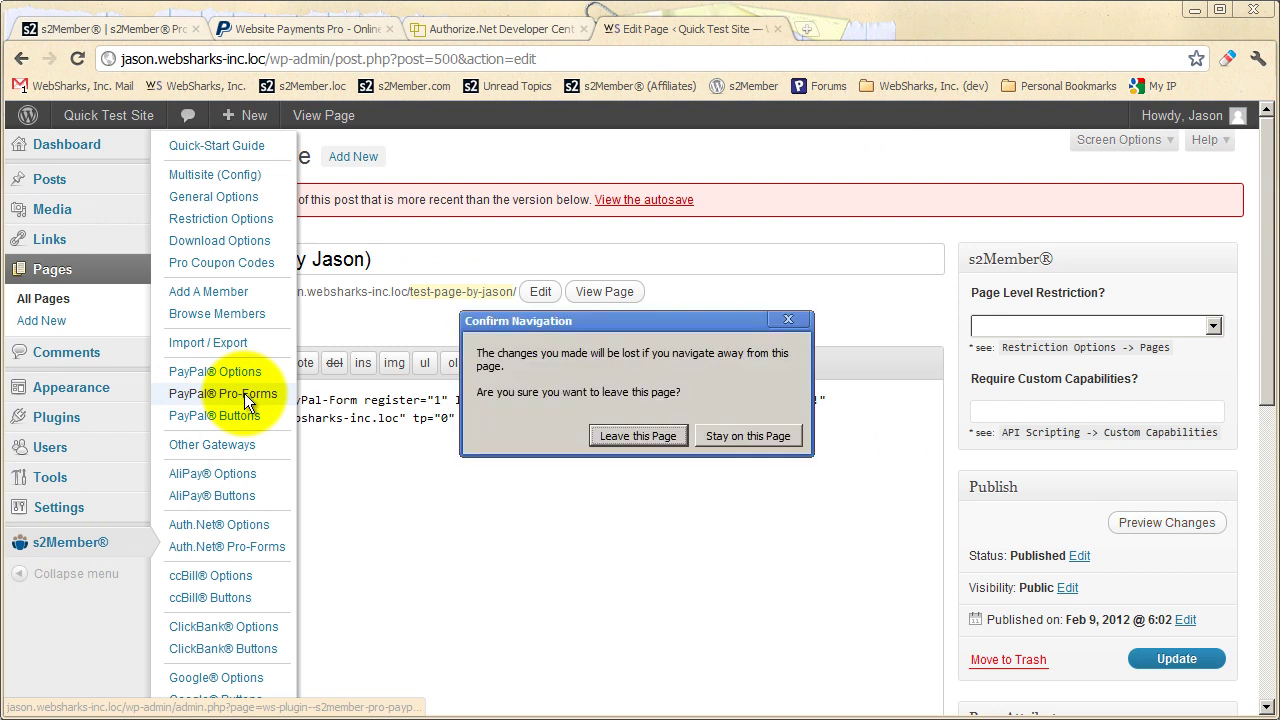
pyautogui.click(640, 436)
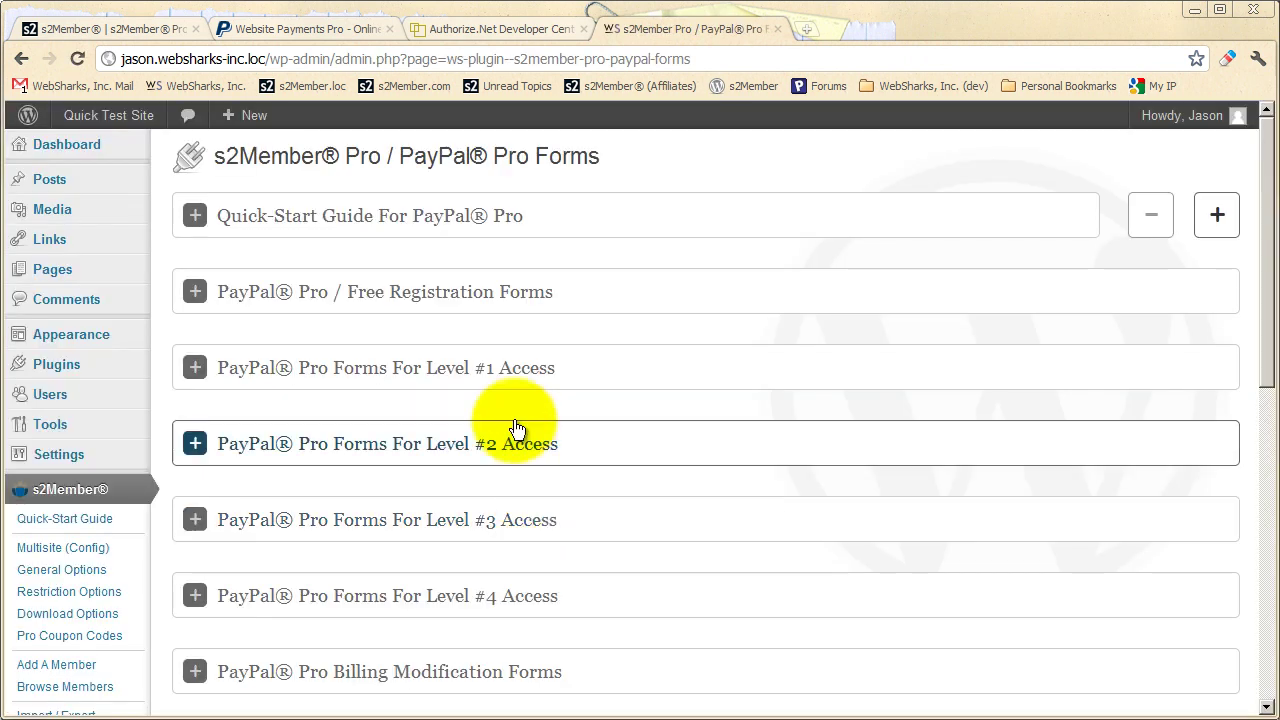
pyautogui.click(522, 372)
pyautogui.scroll(-2, 493, 432)
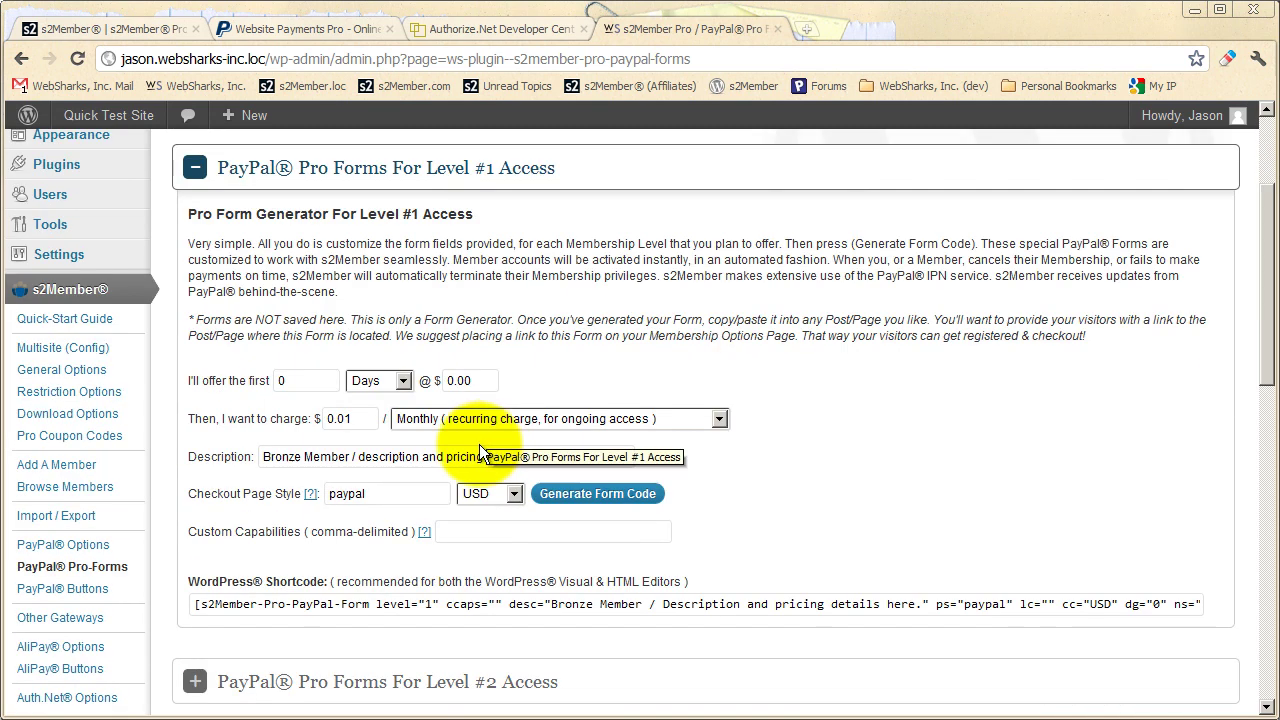
# Set the Level #1 form to offer the first 7 days free, then charge $129 as a yearly recurring charge for ongoing access.
pyautogui.doubleClick(300, 380)
pyautogui.write('7')
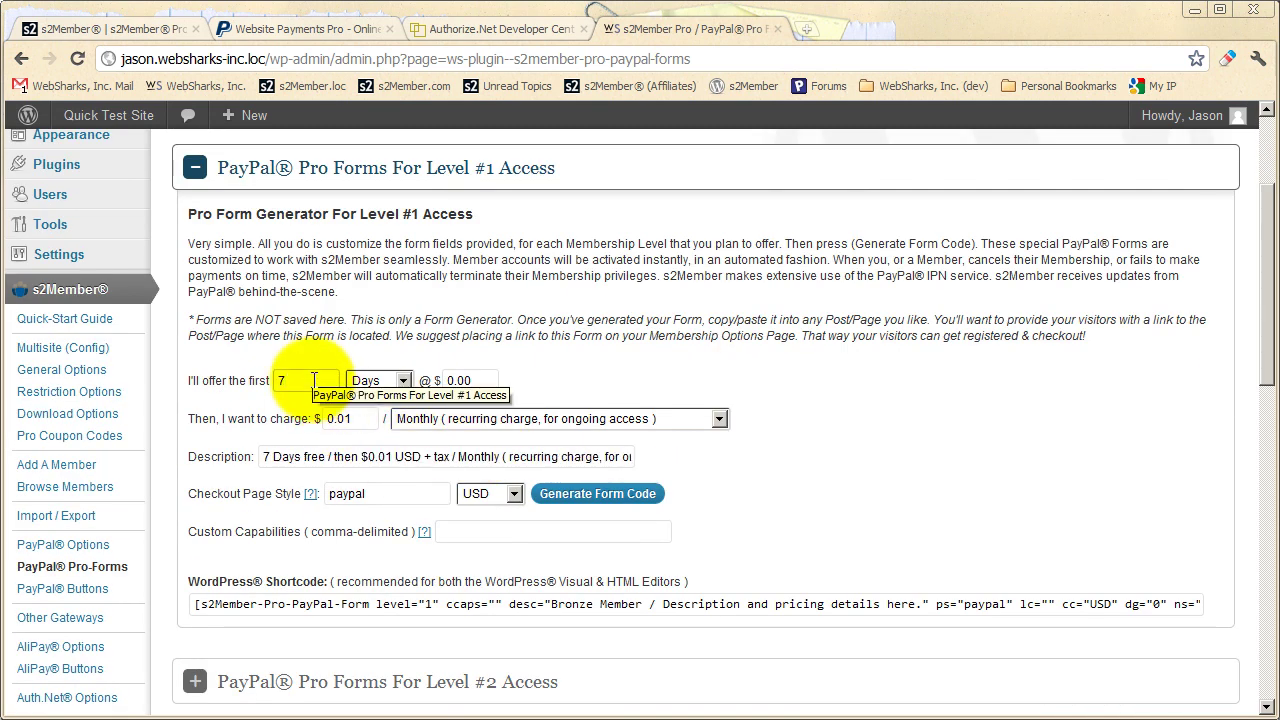
pyautogui.moveTo(354, 417); pyautogui.dragTo(327, 419)
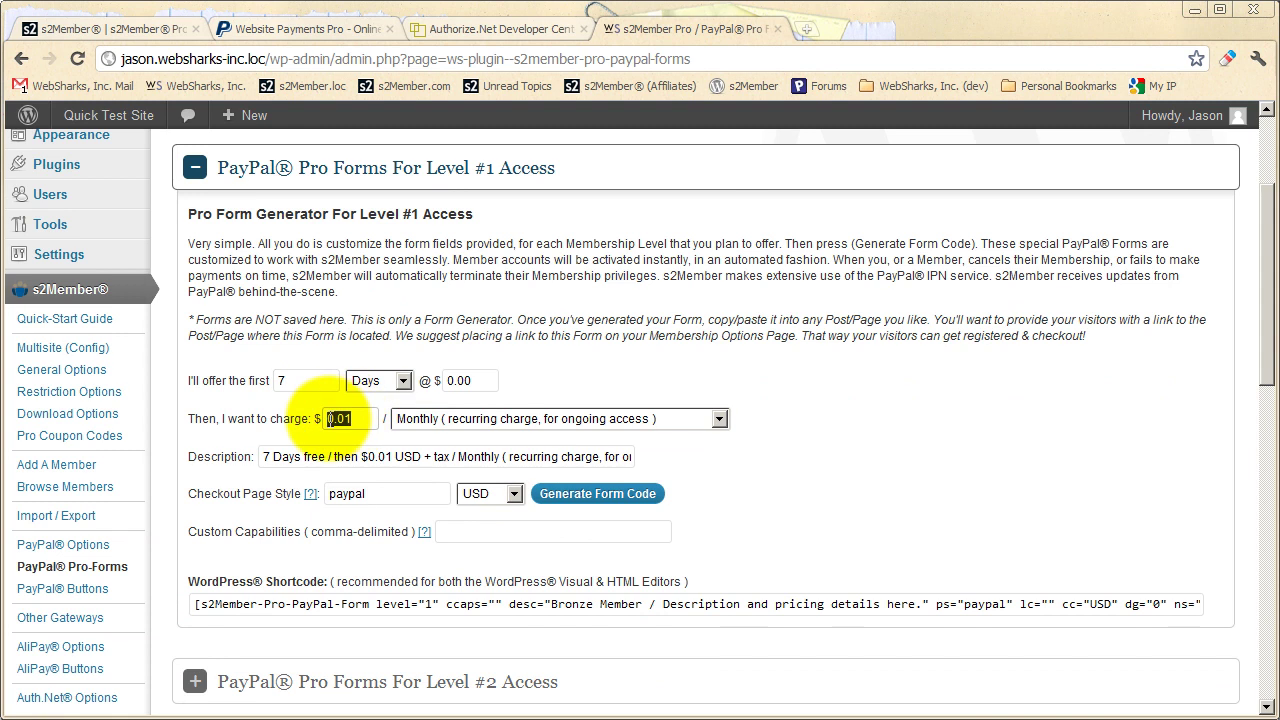
pyautogui.write('129')
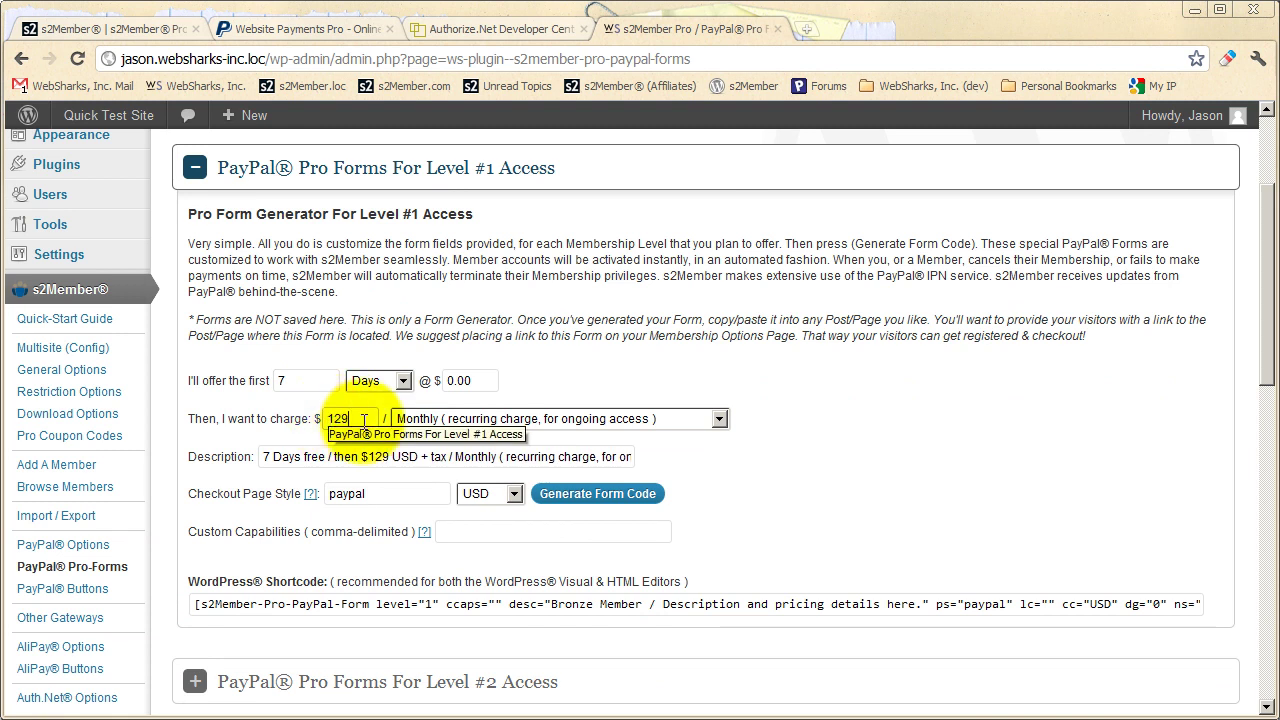
pyautogui.click(490, 427)
pyautogui.click(458, 540)
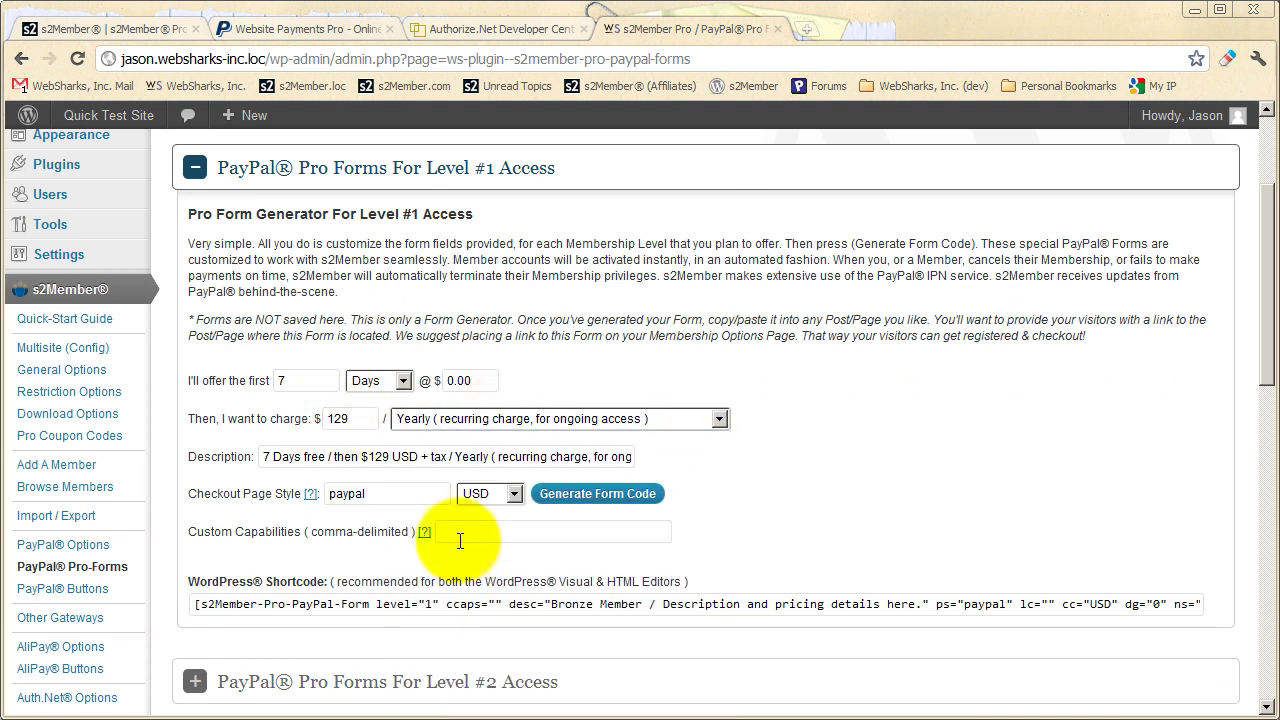
# Enter music,videos as the custom capabilities and generate the Level #1 form code.
pyautogui.click(480, 531)
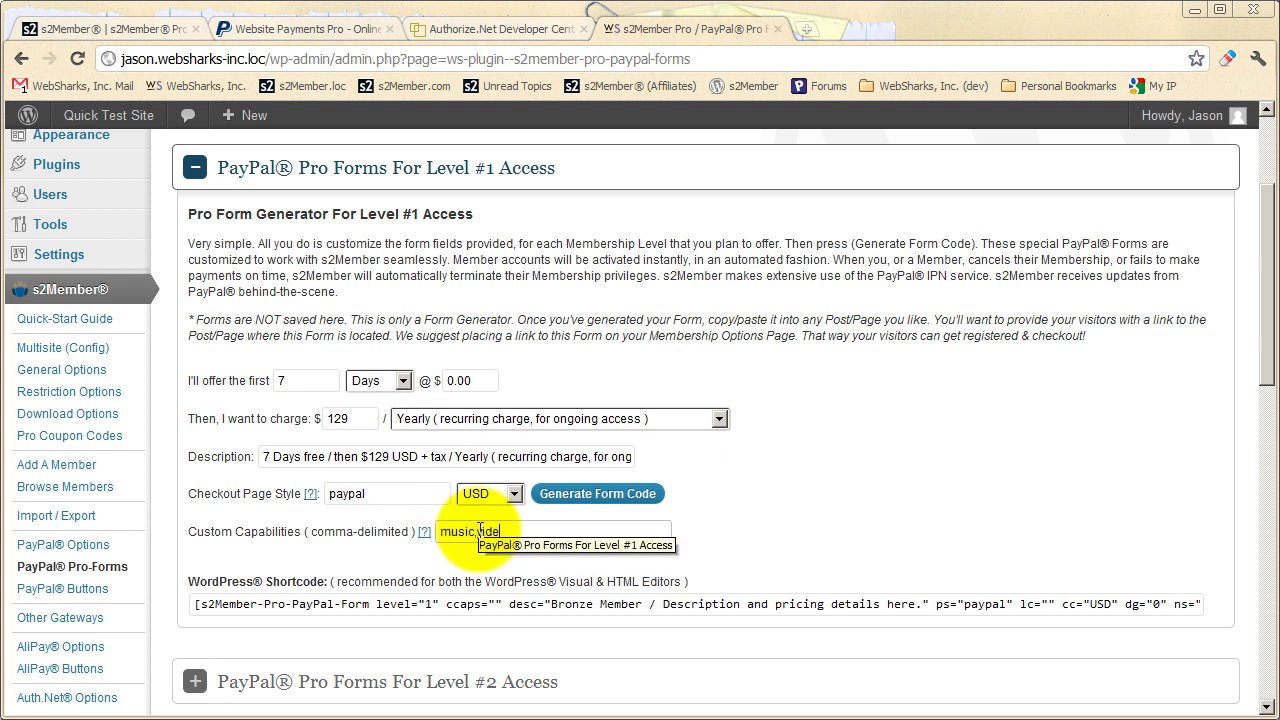
pyautogui.click(615, 494)
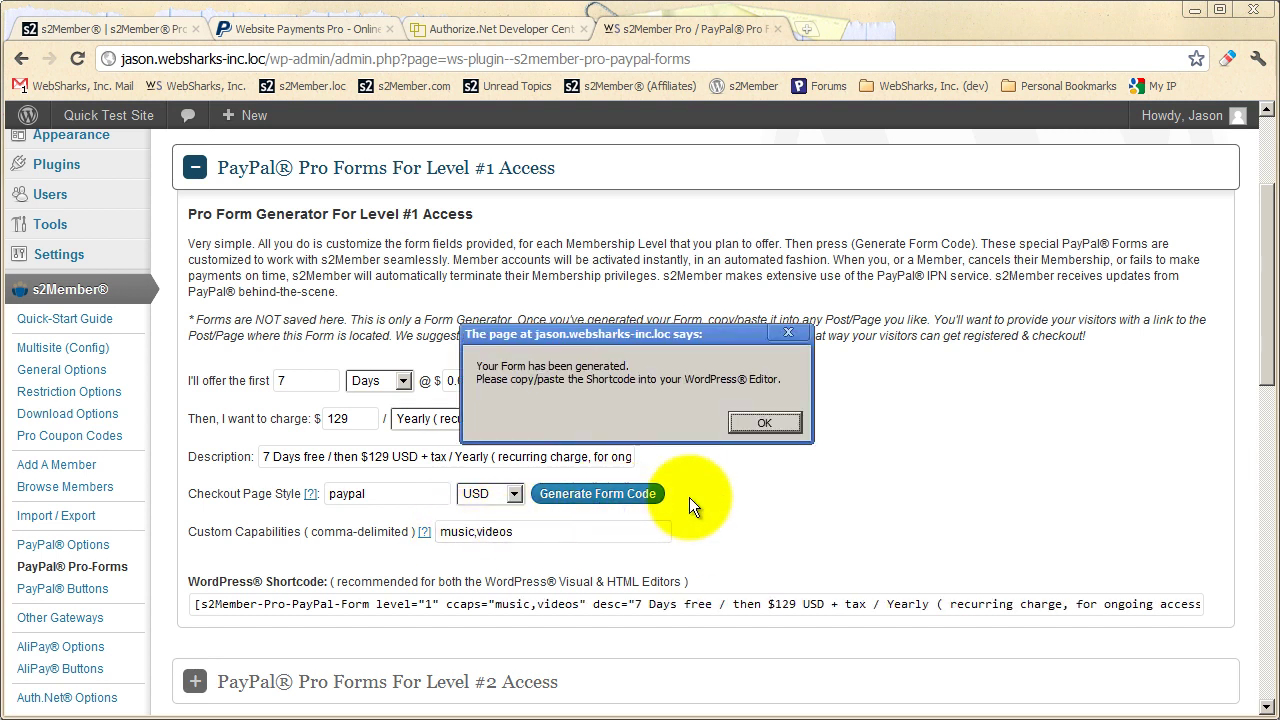
pyautogui.click(782, 425)
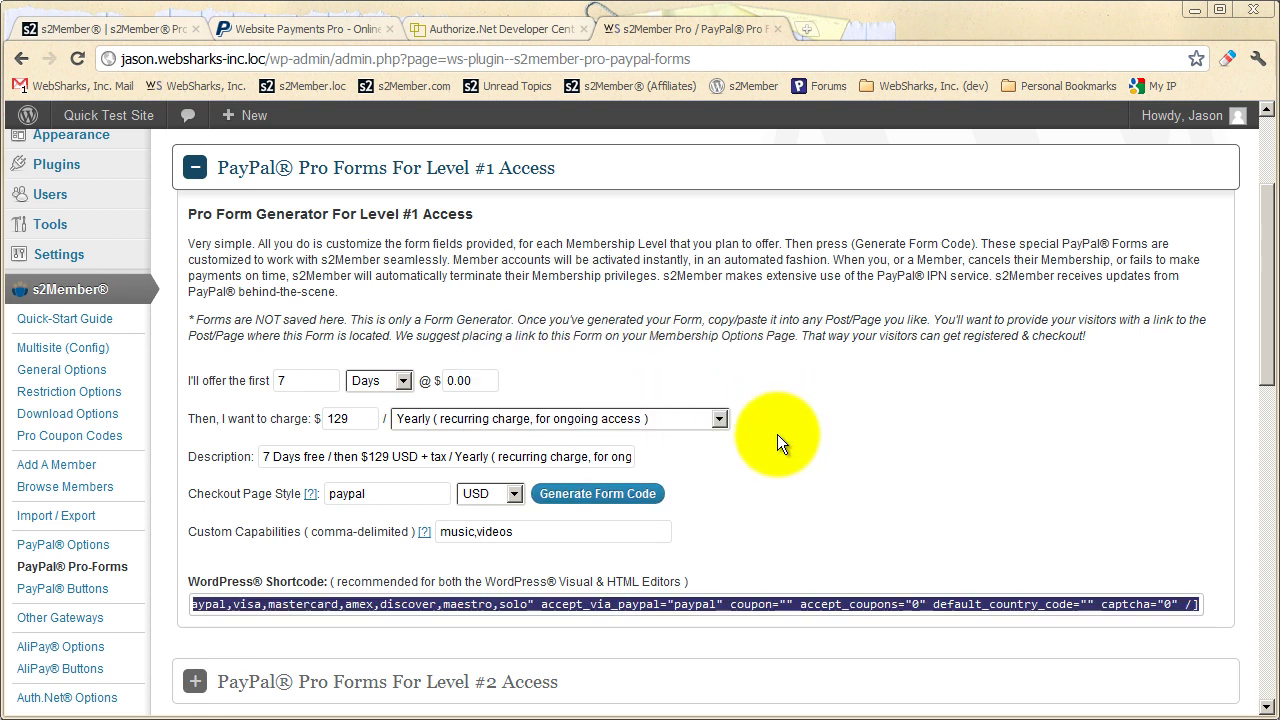
# Copy the generated Level #1 WordPress shortcode and collapse the Level #1 Access section.
pyautogui.rightClick(325, 603)
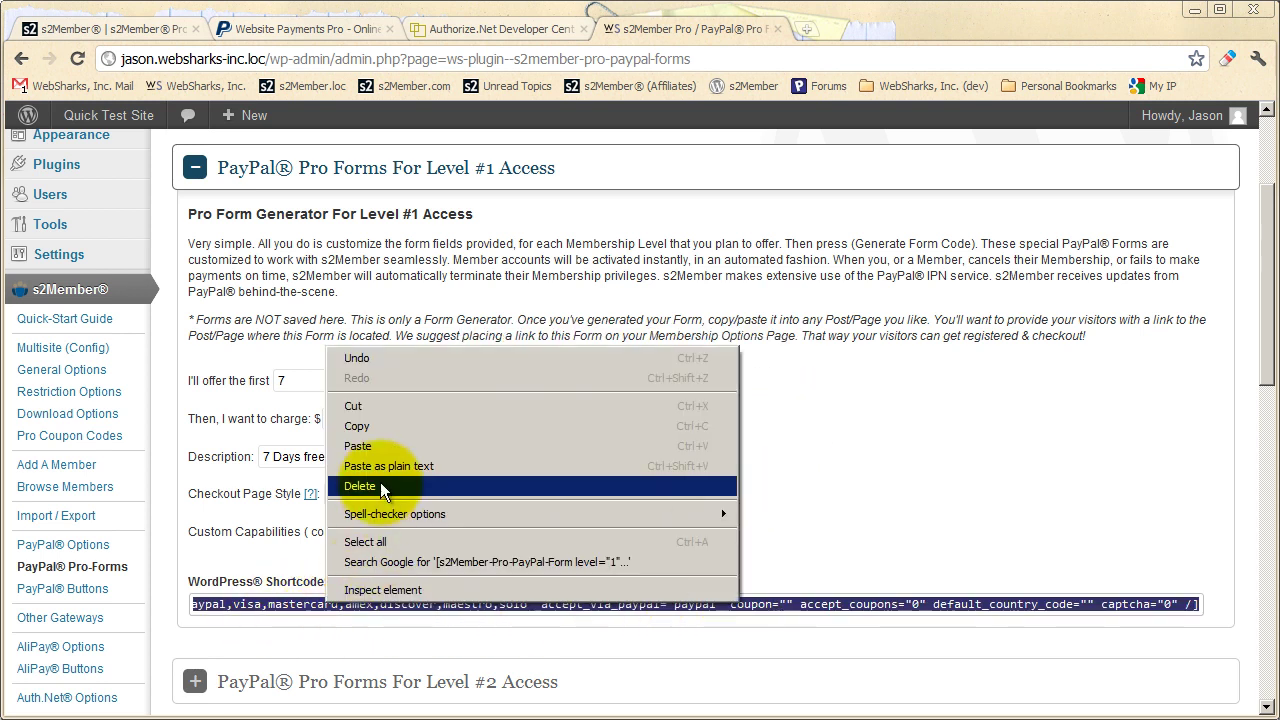
pyautogui.click(360, 398)
pyautogui.click(195, 167)
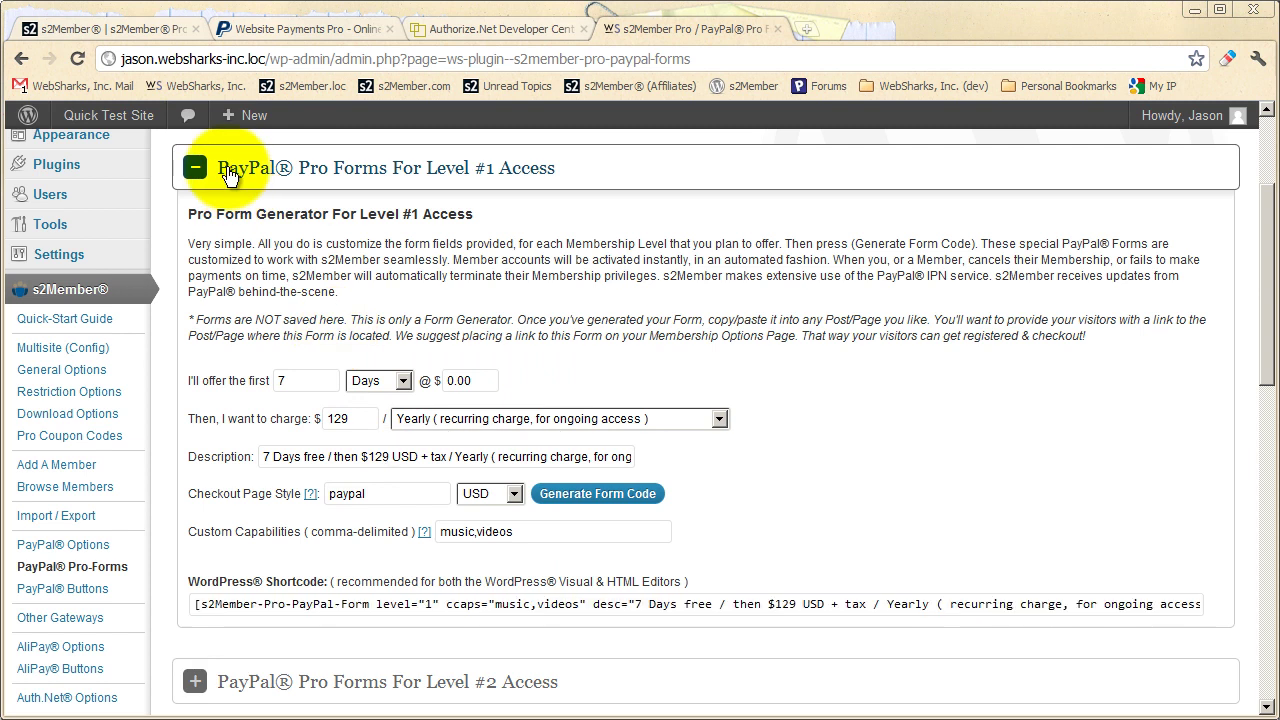
pyautogui.scroll(3, 186, 364)
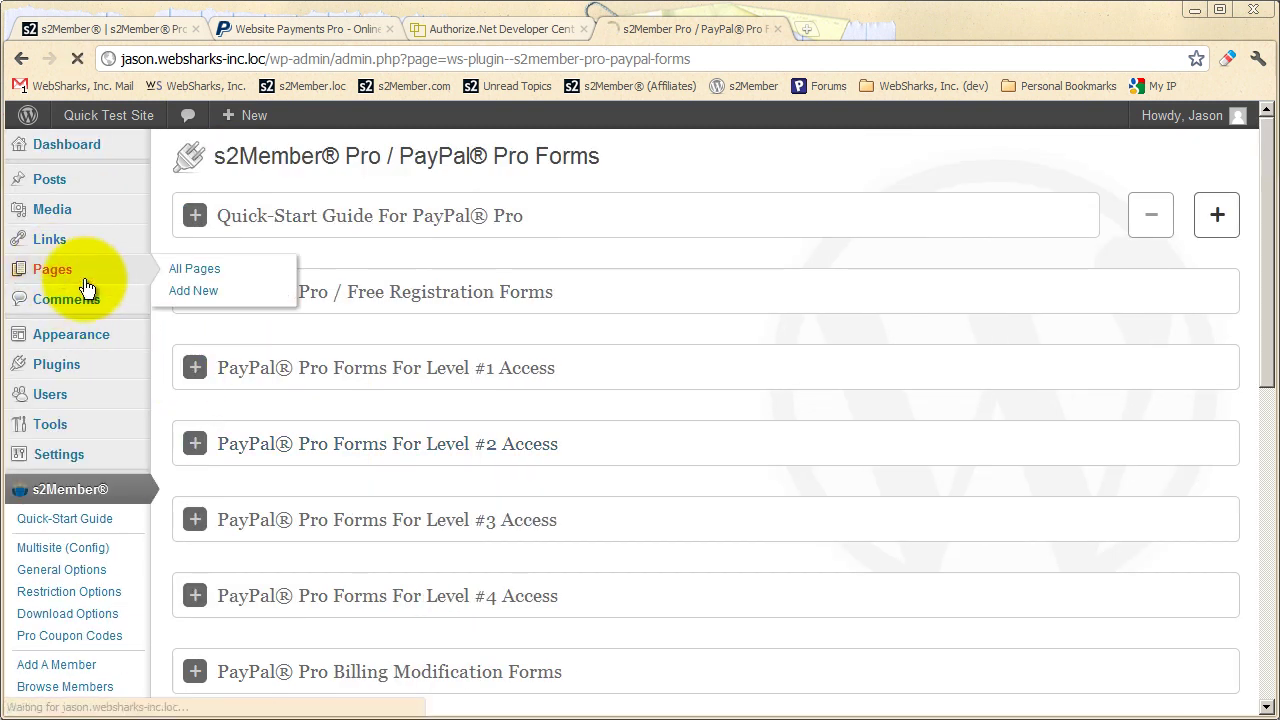
# Open the existing Test Page for editing and paste the Level #1 s2Member-Pro-PayPal-Form shortcode into its empty content.
pyautogui.click(80, 280)
pyautogui.click(219, 424)
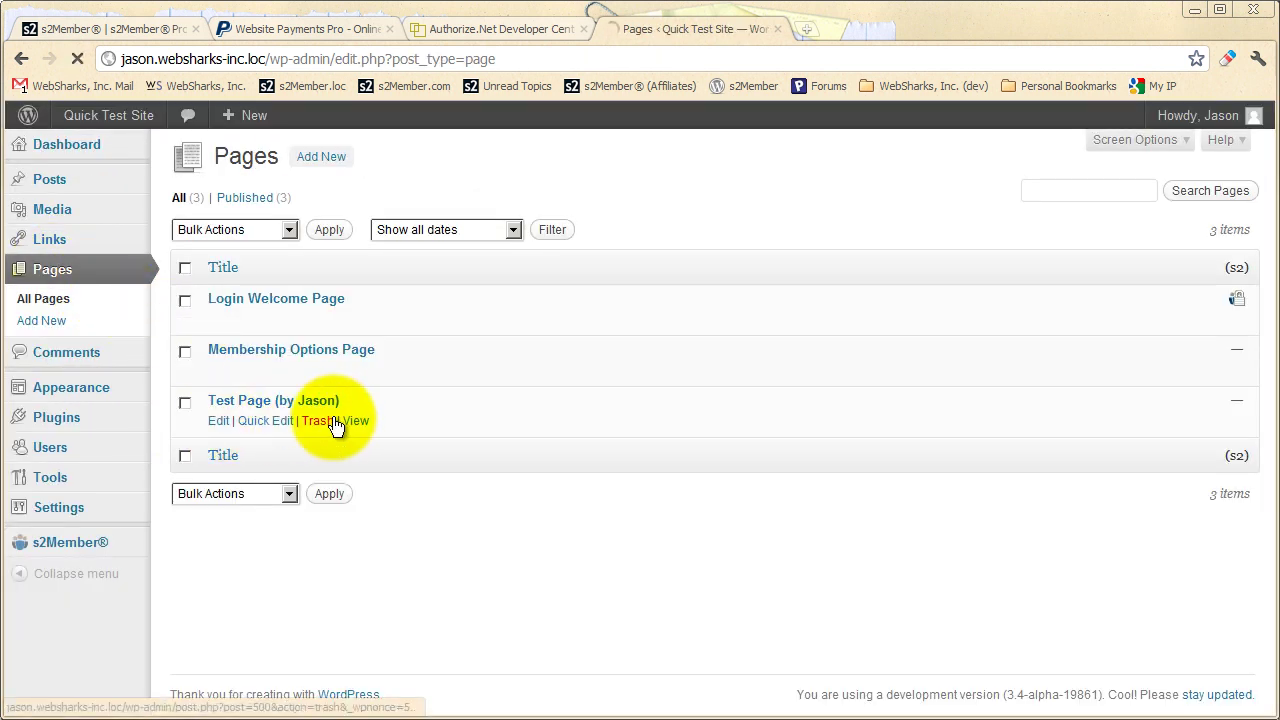
pyautogui.rightClick(302, 403)
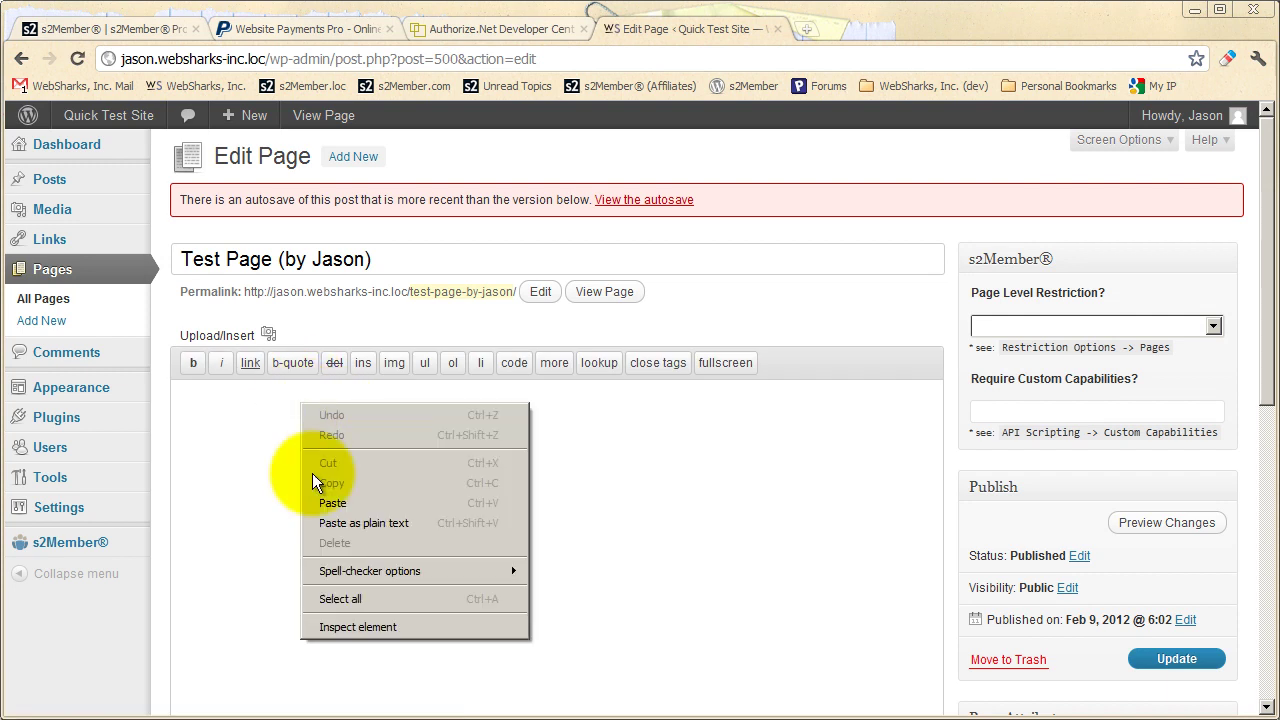
pyautogui.click(300, 503)
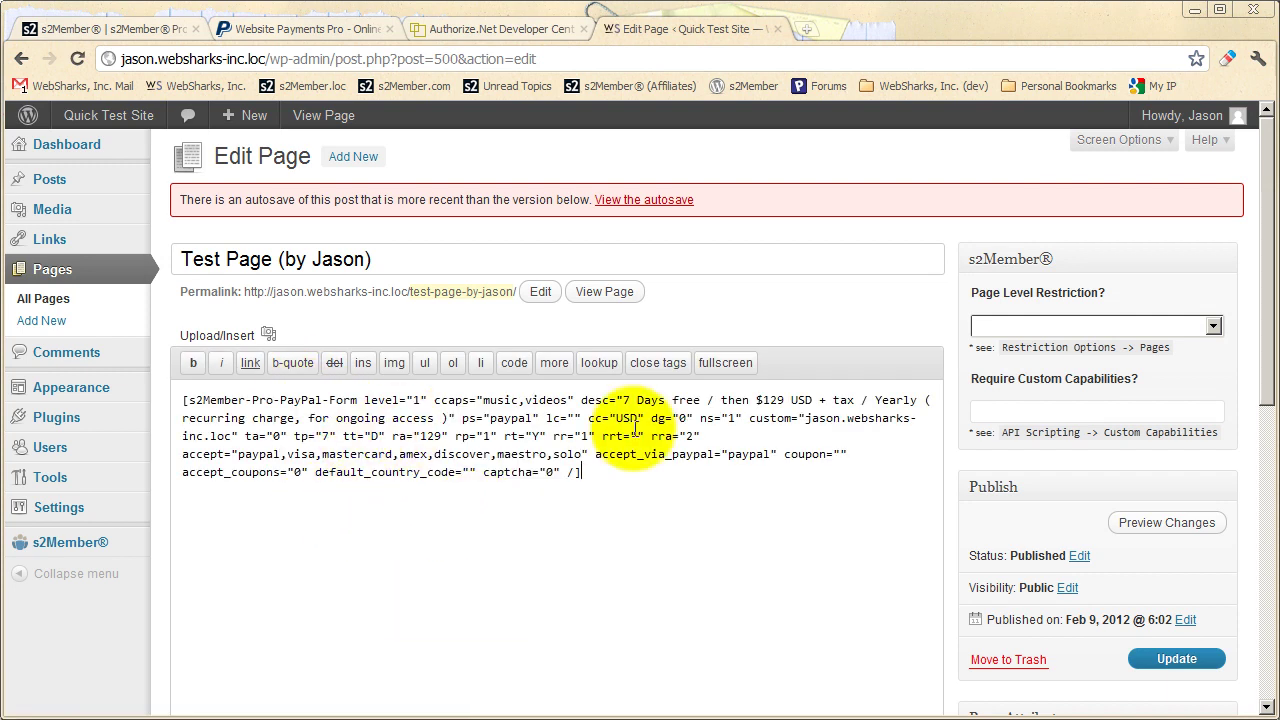
# Preview the Test Page's changes and review the paid checkout form from the pricing description through Your Profile to Billing Method.
pyautogui.click(1163, 523)
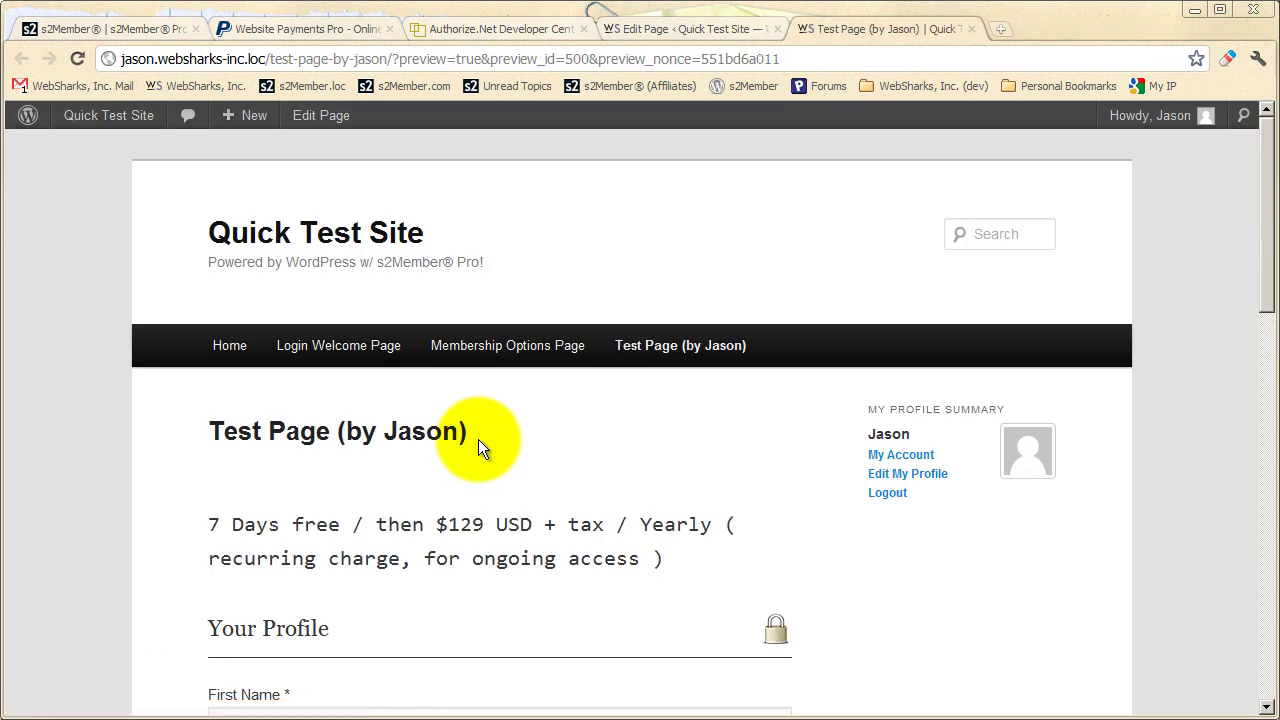
pyautogui.scroll(-2, 480, 447)
pyautogui.scroll(-1, 478, 439)
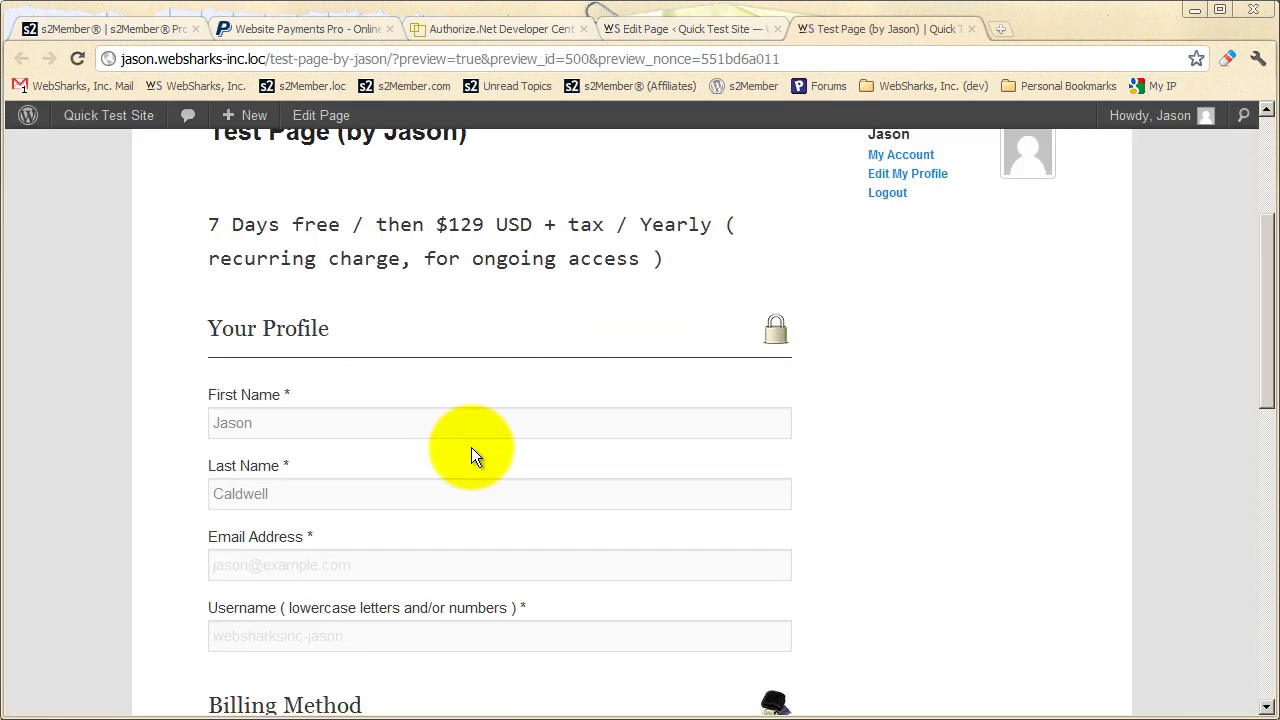
pyautogui.scroll(1, 467, 453)
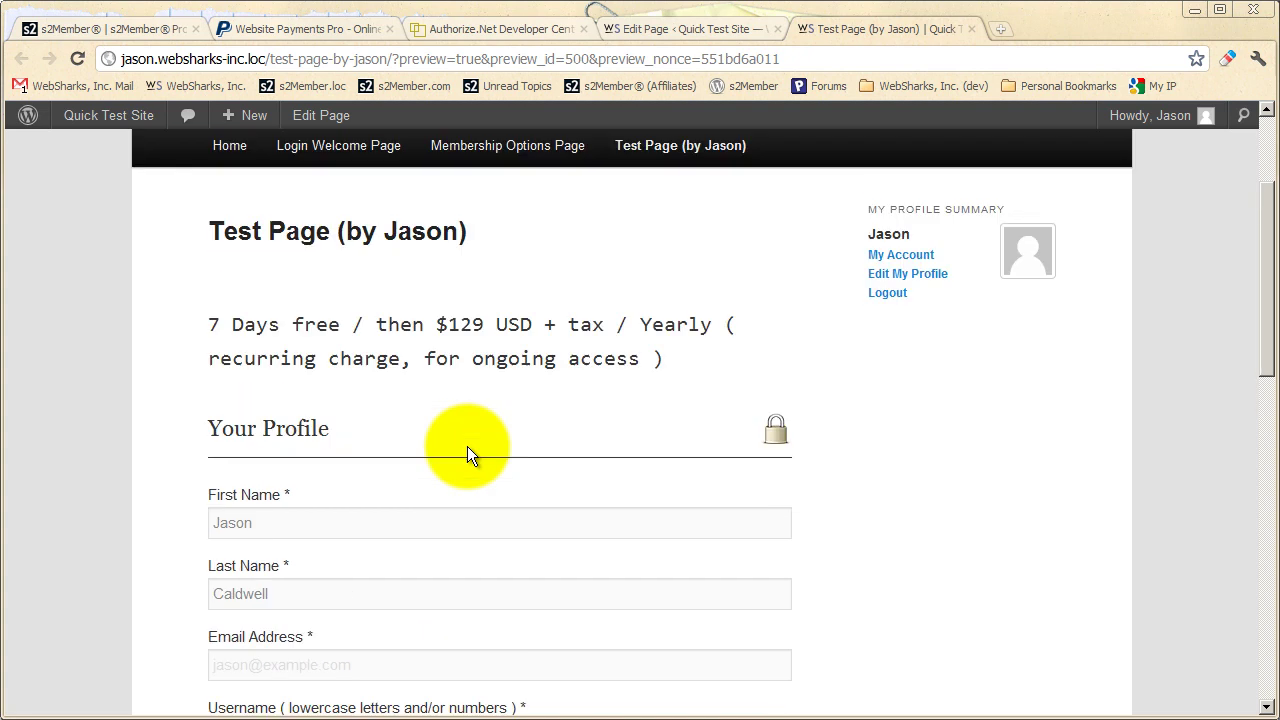
pyautogui.scroll(-2, 466, 446)
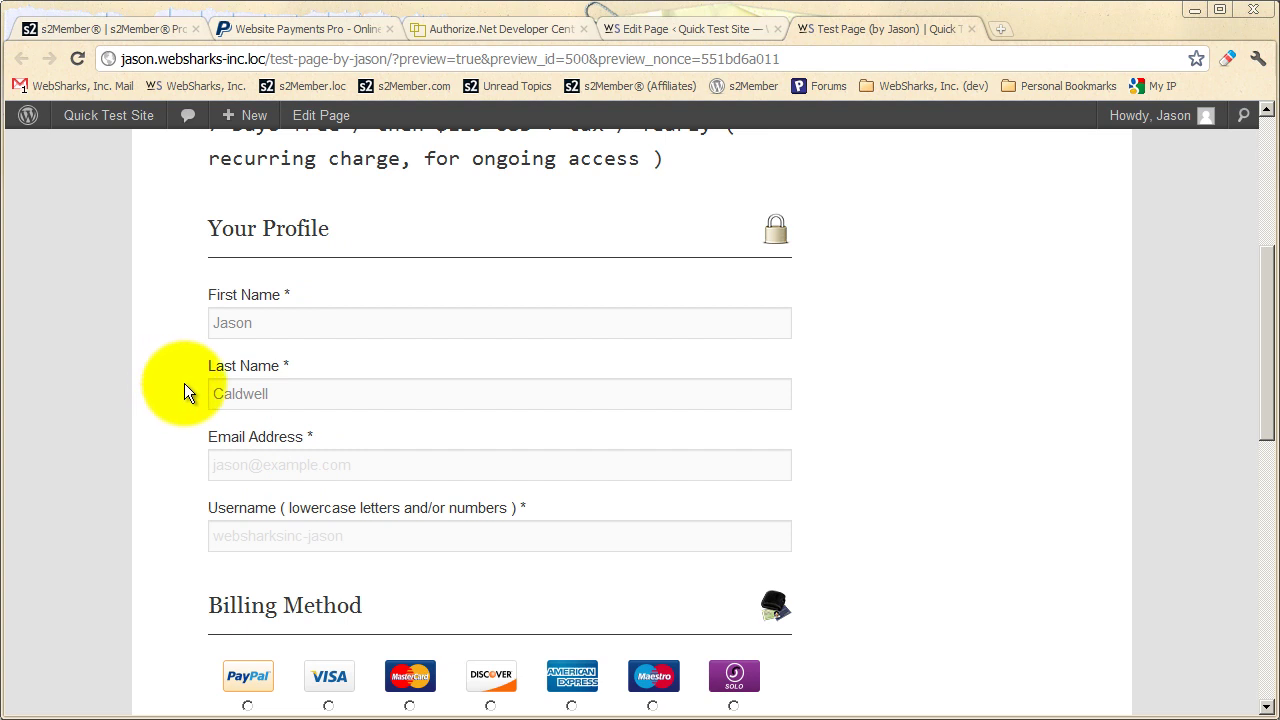
pyautogui.scroll(-2, 184, 385)
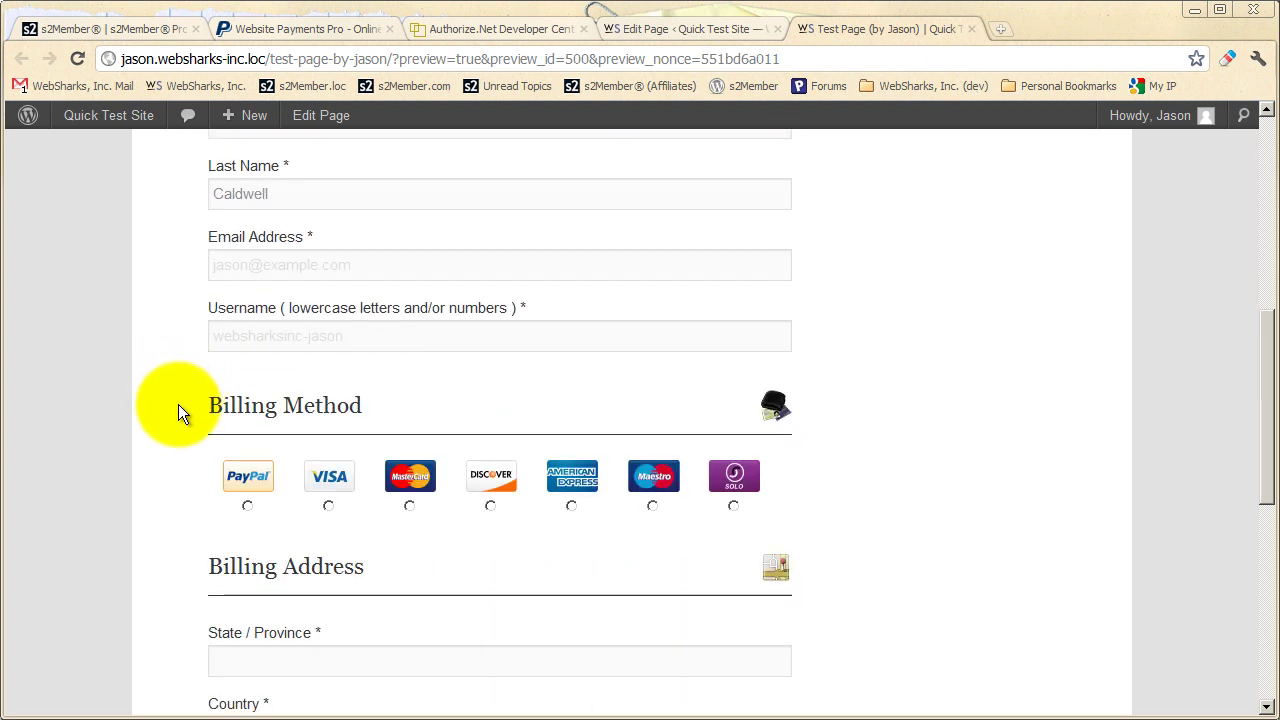
pyautogui.scroll(-1, 178, 404)
# Select Visa as the billing method and review the card and Billing Address fields down to Checkout Now.
pyautogui.click(333, 394)
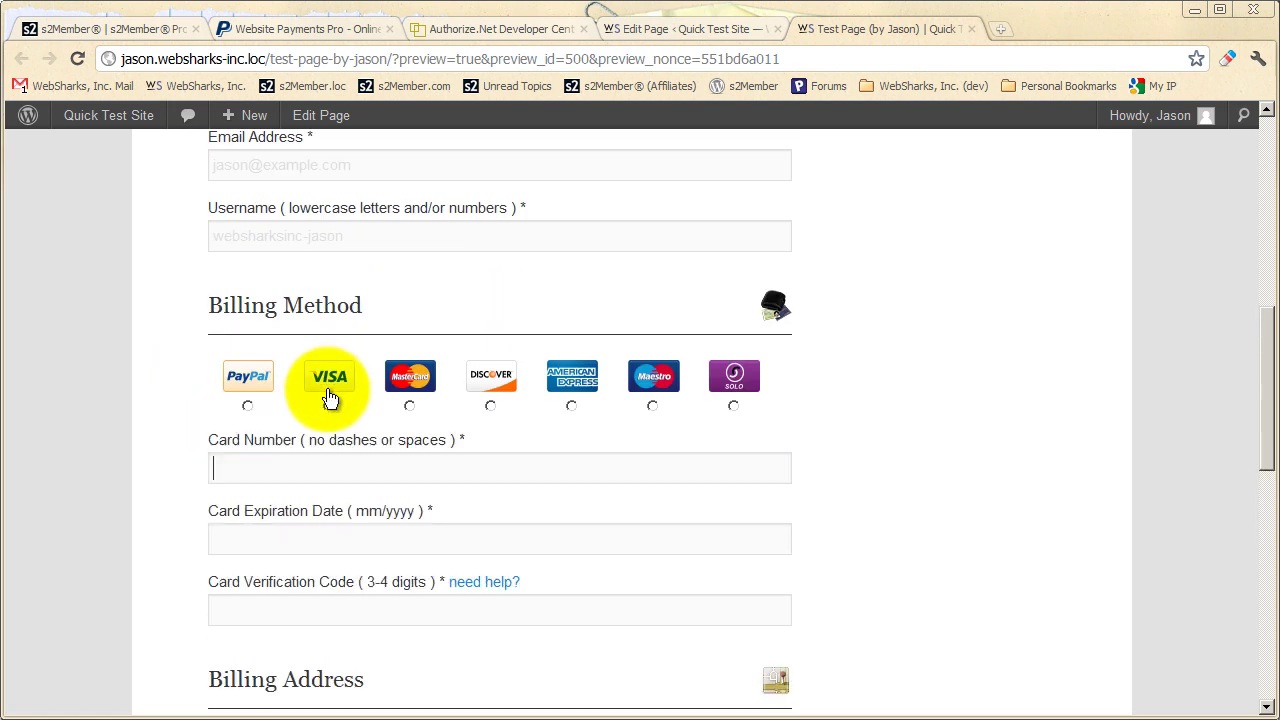
pyautogui.click(300, 465)
pyautogui.scroll(-1, 297, 445)
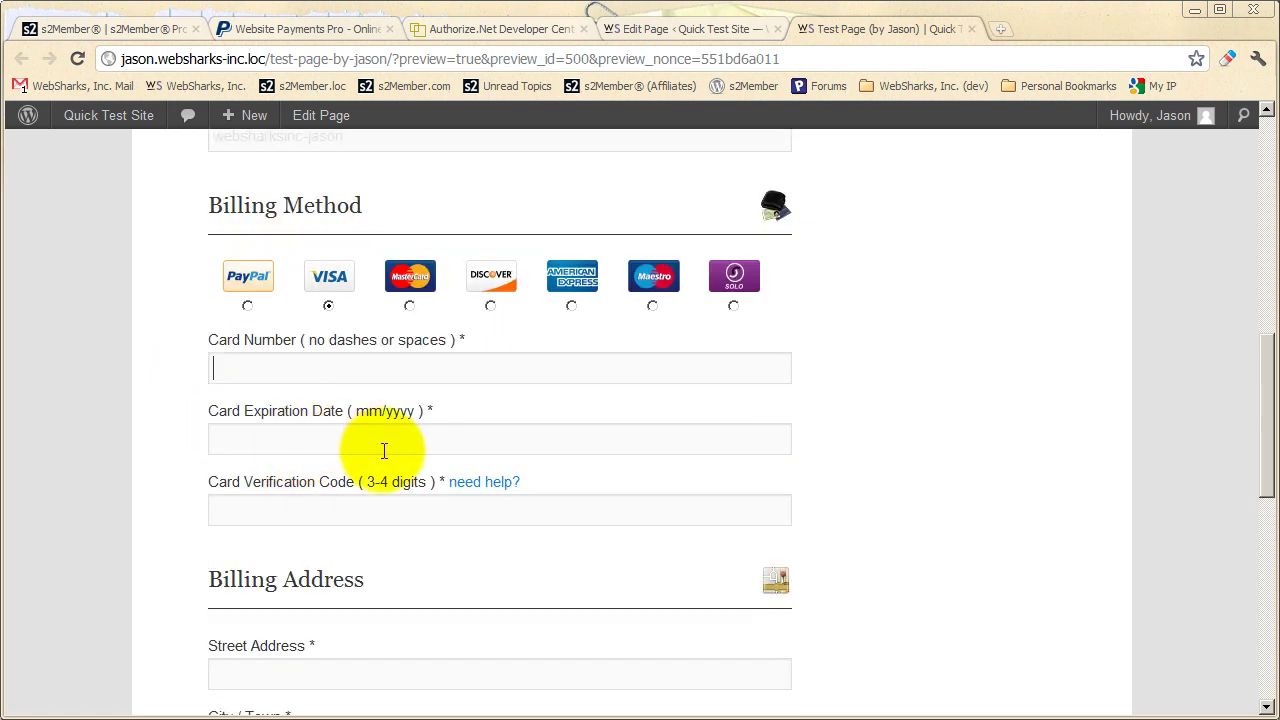
pyautogui.scroll(-3, 400, 460)
pyautogui.scroll(-3, 410, 462)
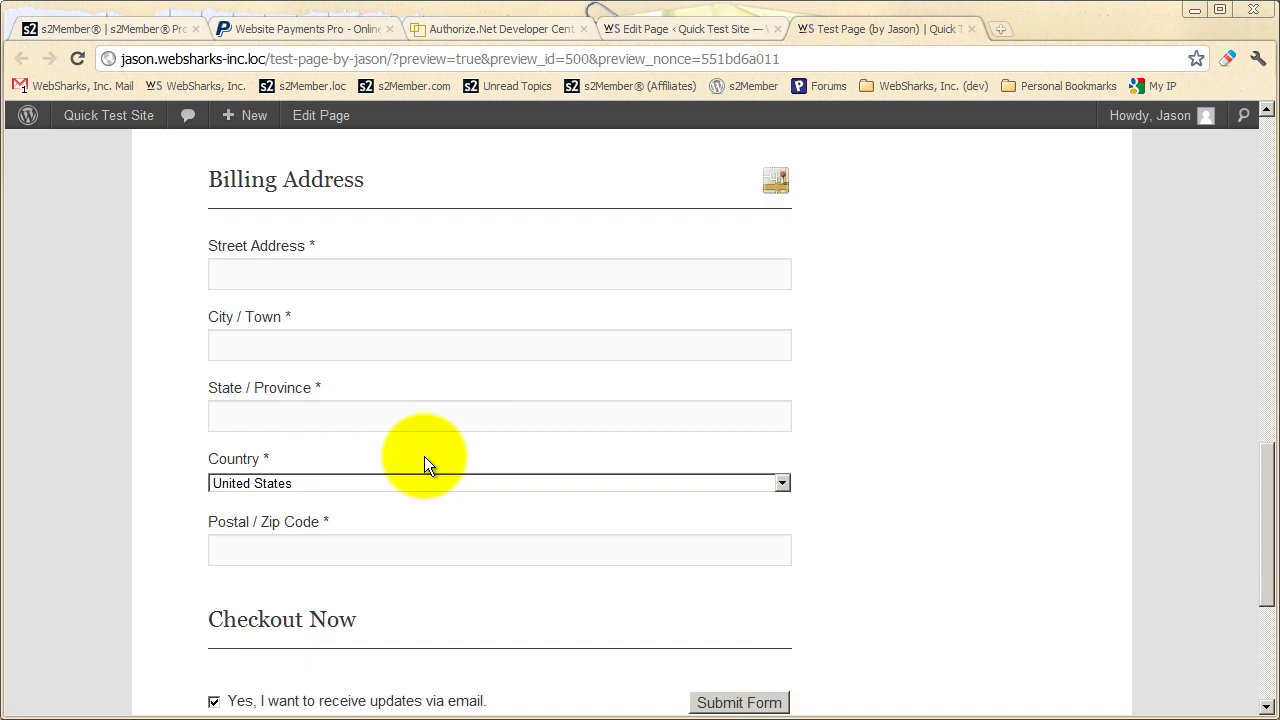
pyautogui.scroll(10, 623, 474)
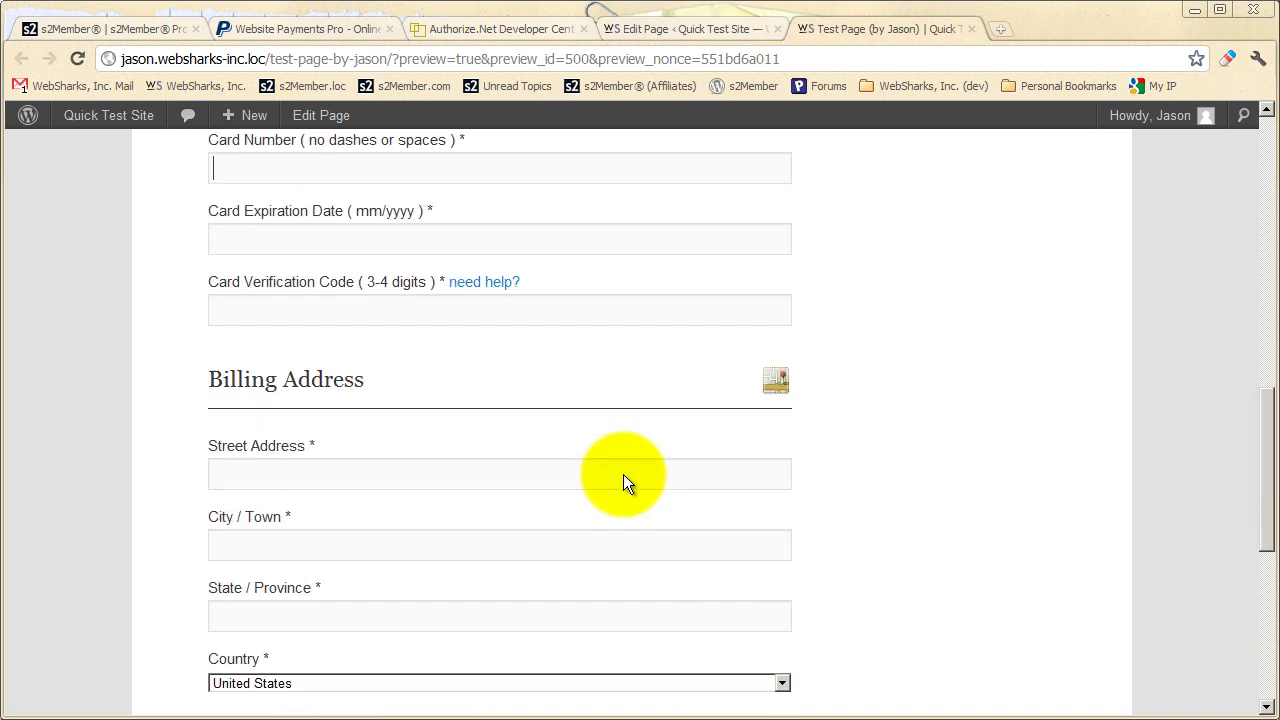
pyautogui.scroll(3, 623, 474)
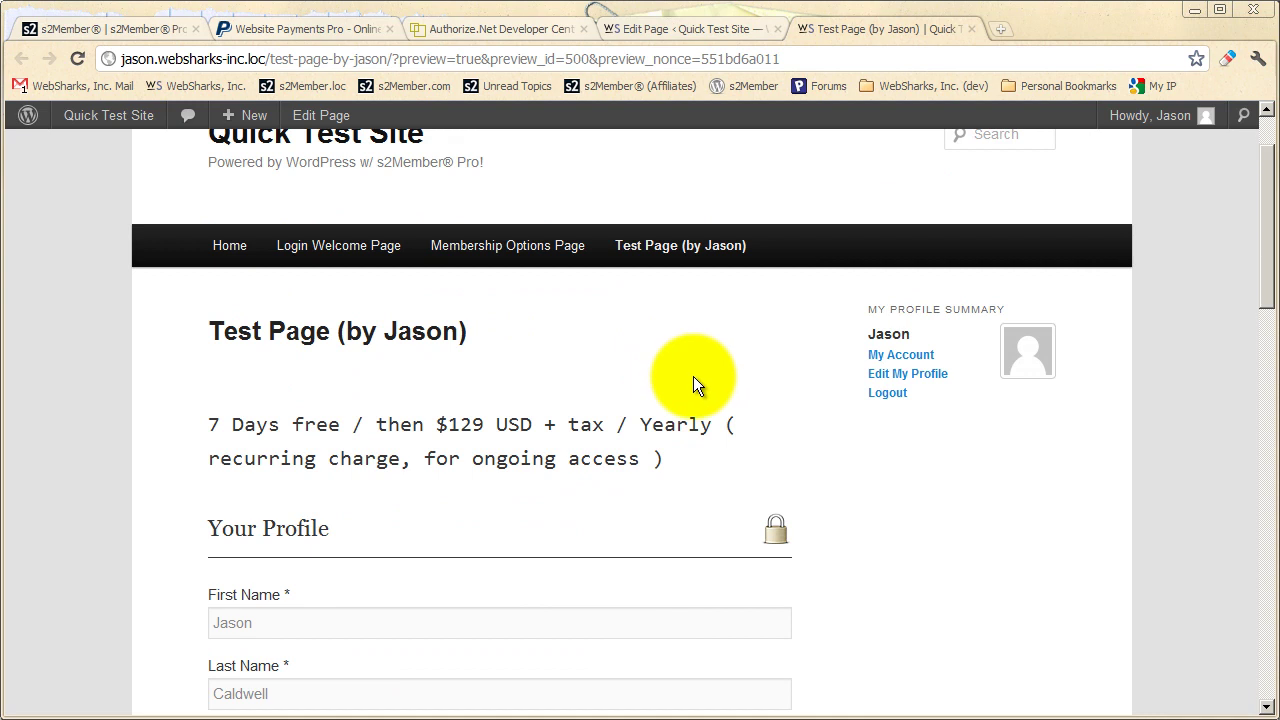
# Open the Prices / Licensing page on the s2Member site and compare the Single-Site, Unlimited-Site and Network Support License offers.
pyautogui.scroll(1, 694, 375)
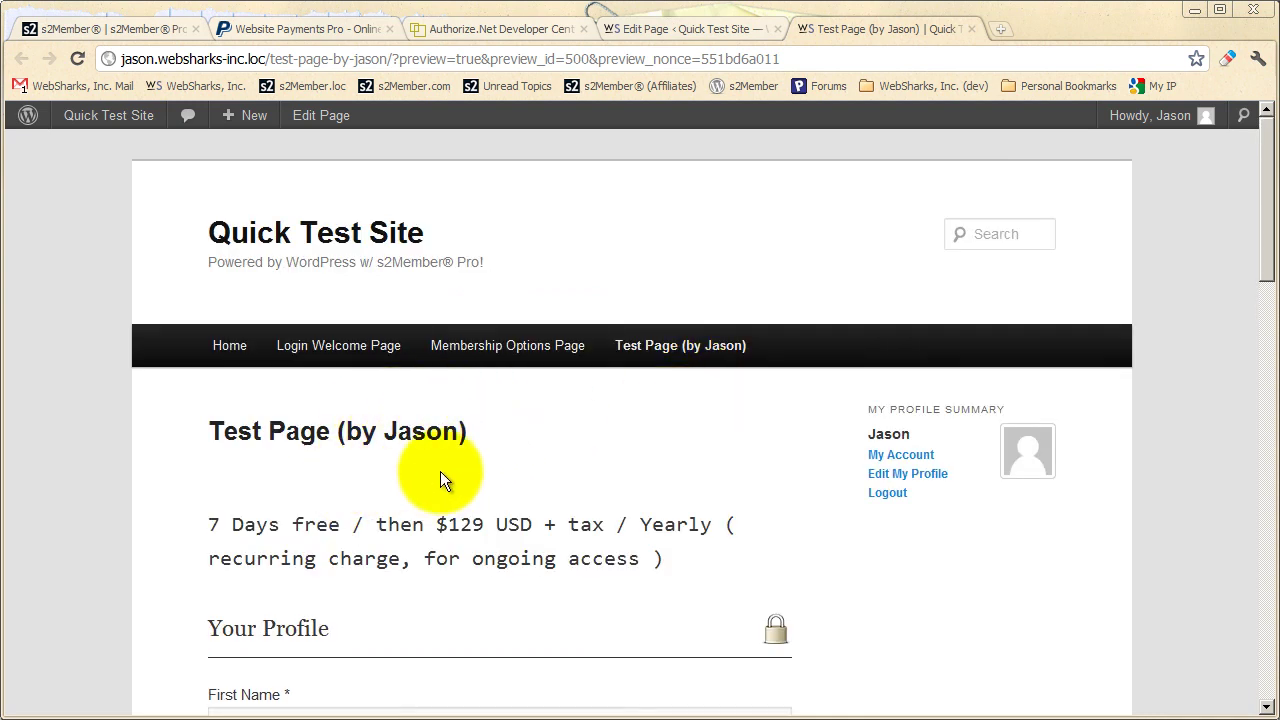
pyautogui.click(100, 29)
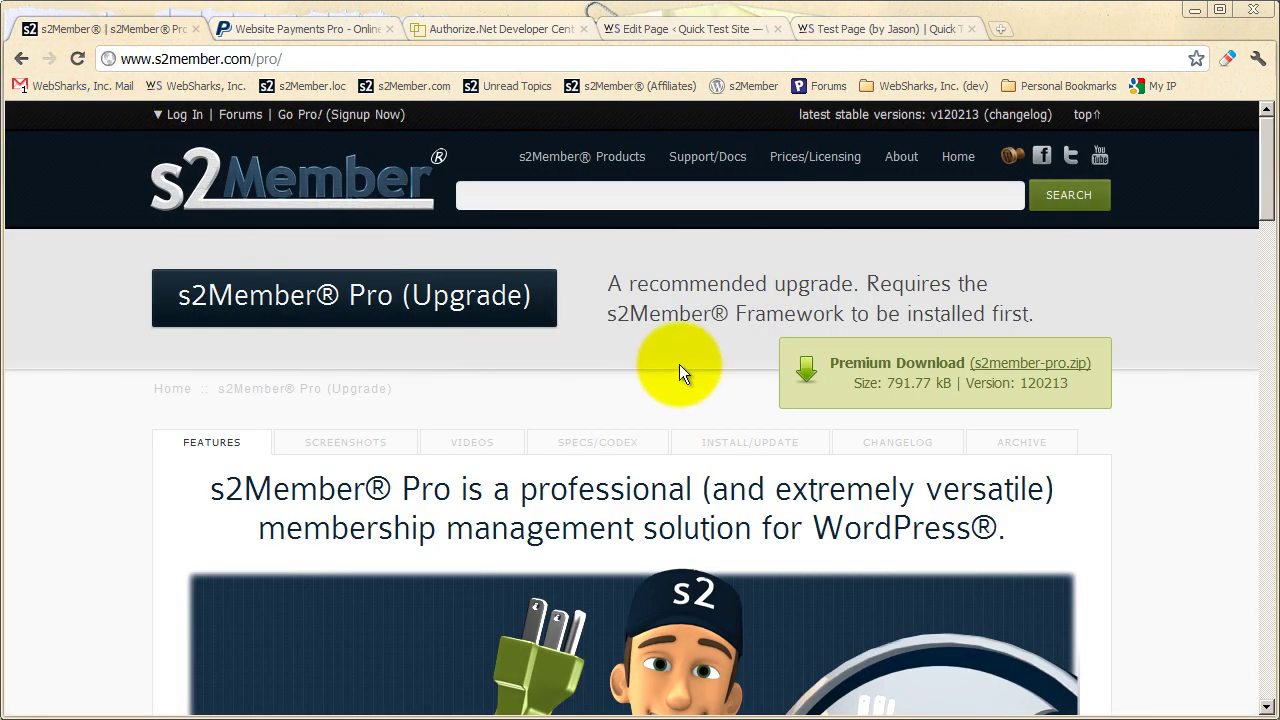
pyautogui.click(823, 166)
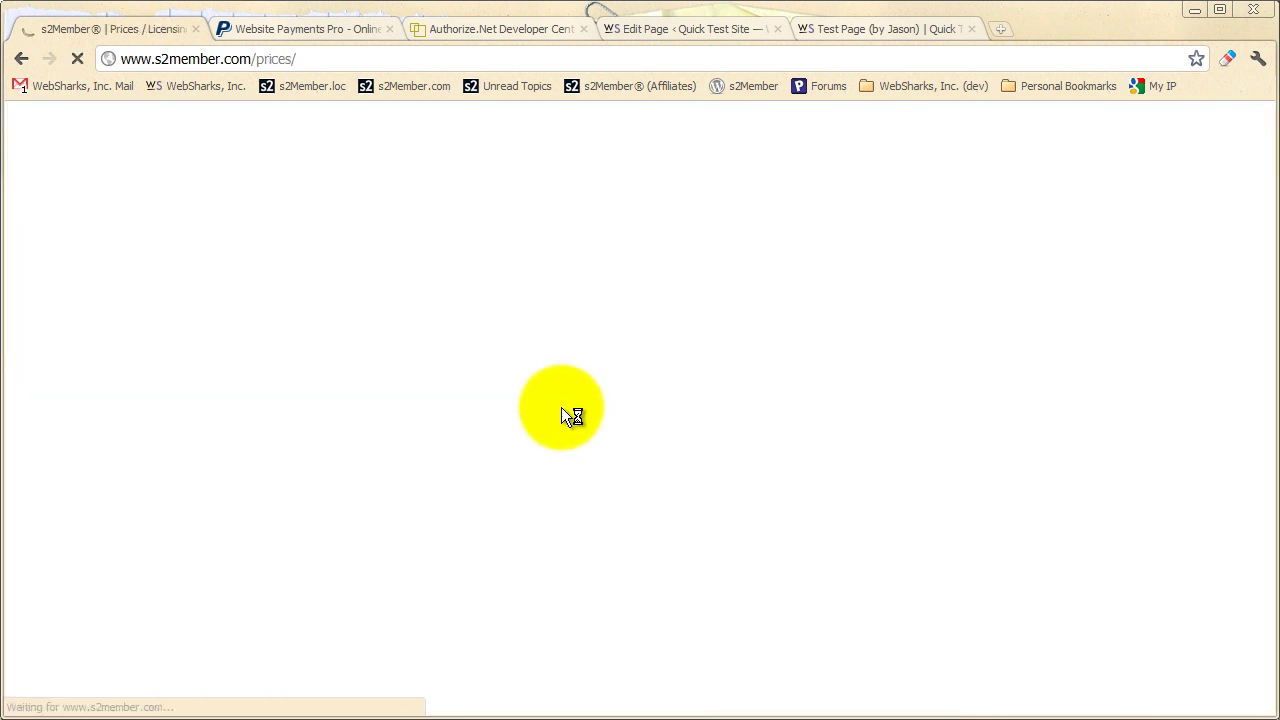
pyautogui.scroll(-5, 560, 405)
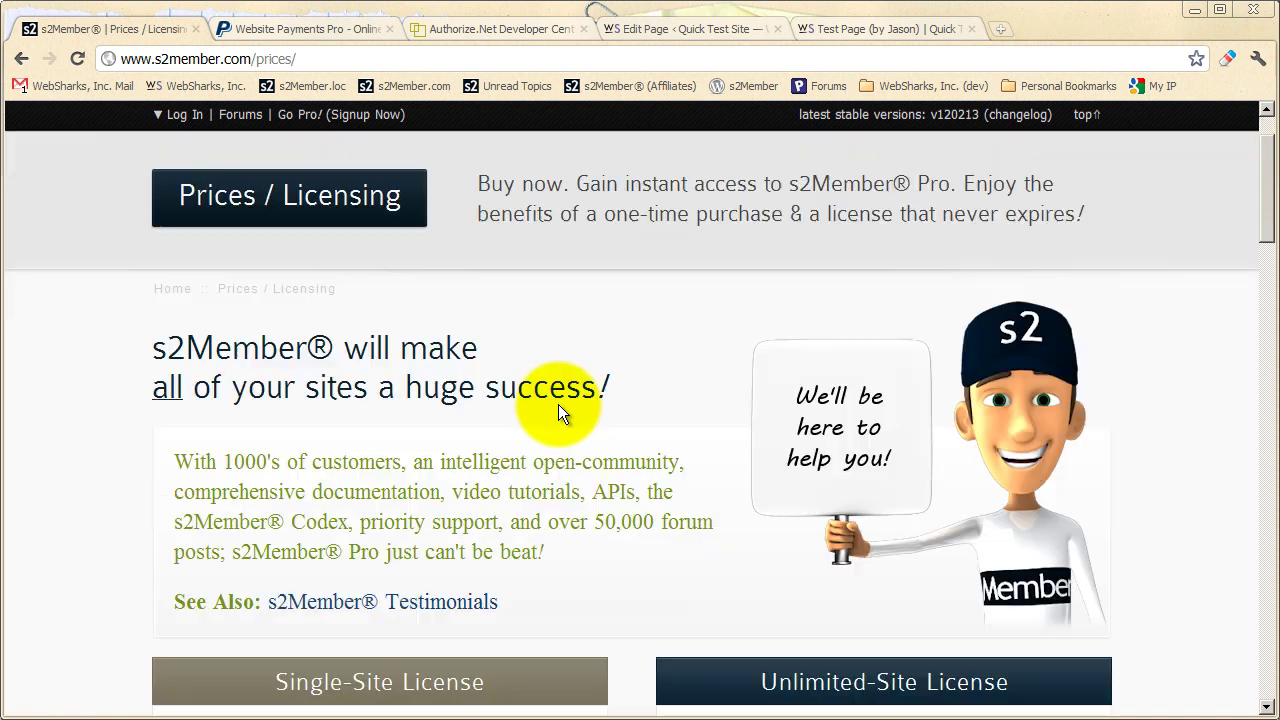
pyautogui.scroll(-1, 560, 410)
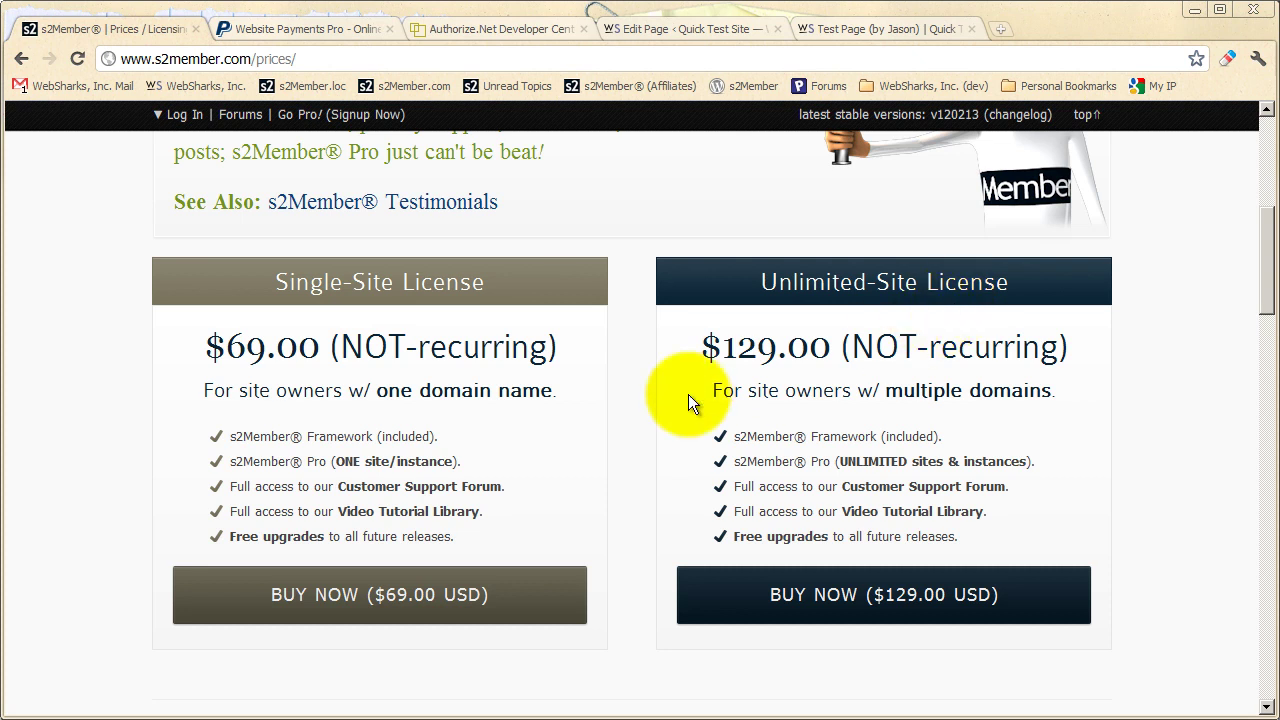
pyautogui.scroll(-3, 657, 403)
pyautogui.scroll(-8, 657, 403)
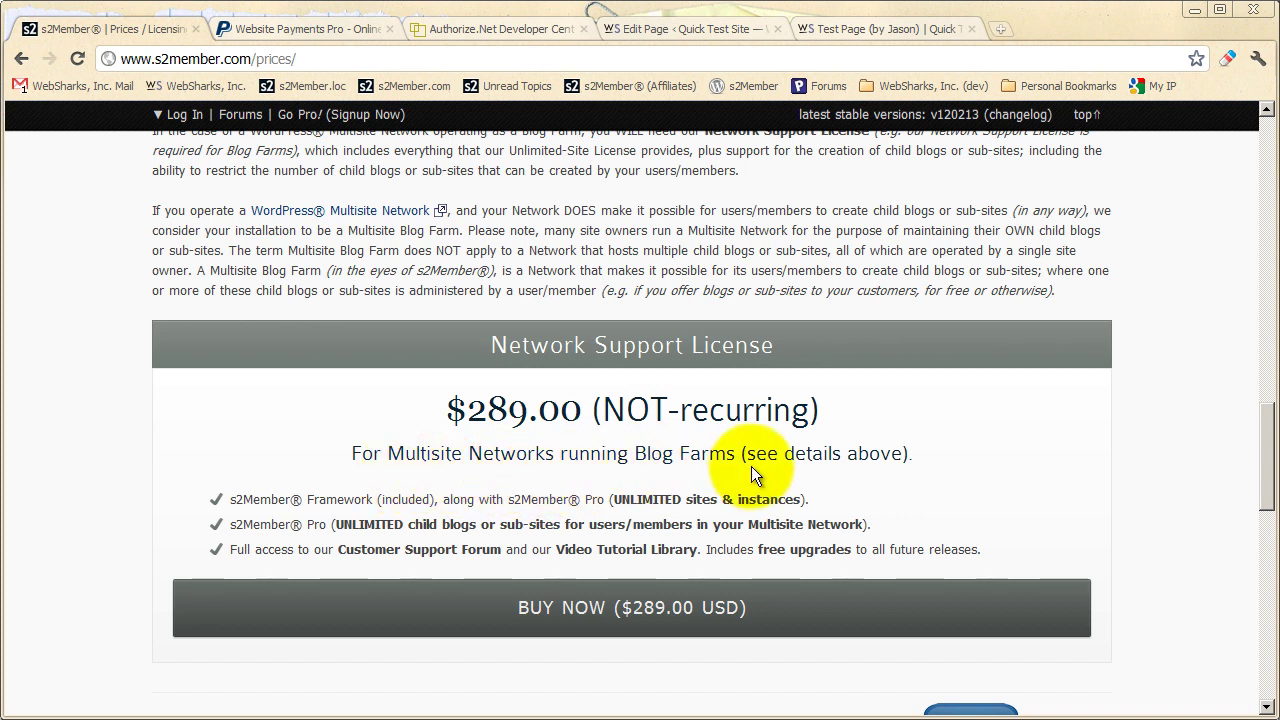
pyautogui.scroll(3, 605, 480)
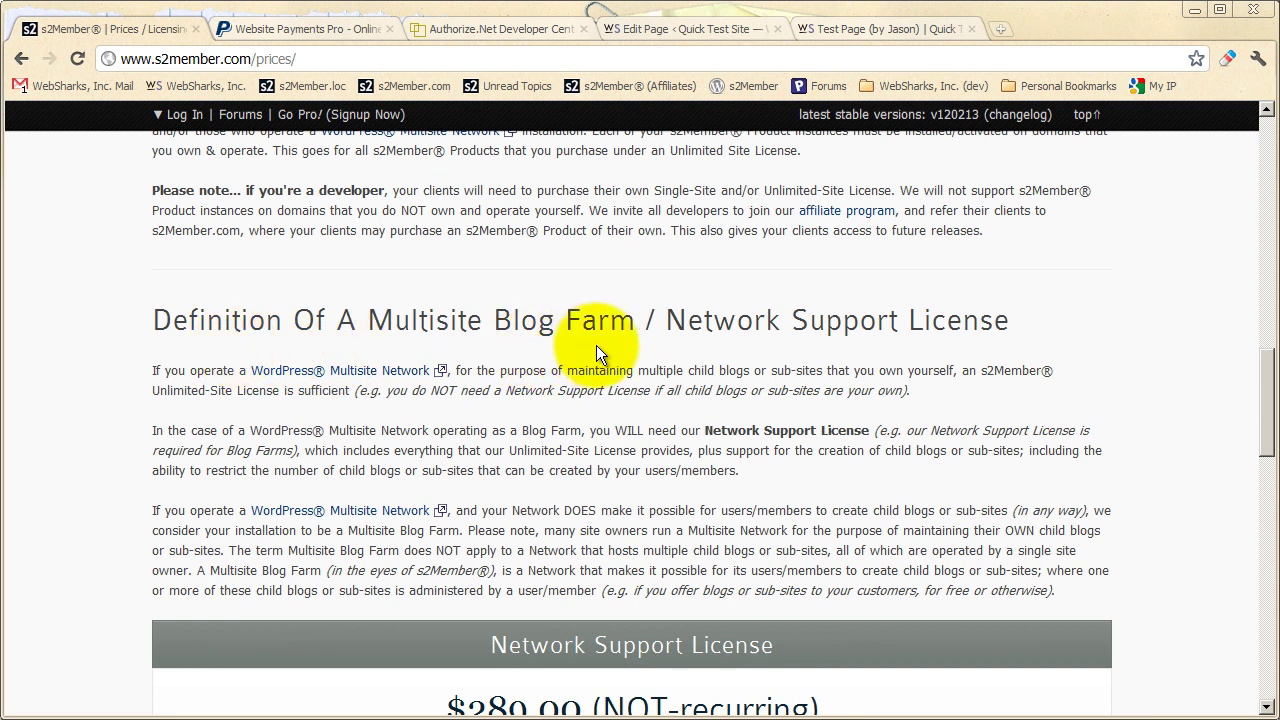
pyautogui.scroll(9, 600, 383)
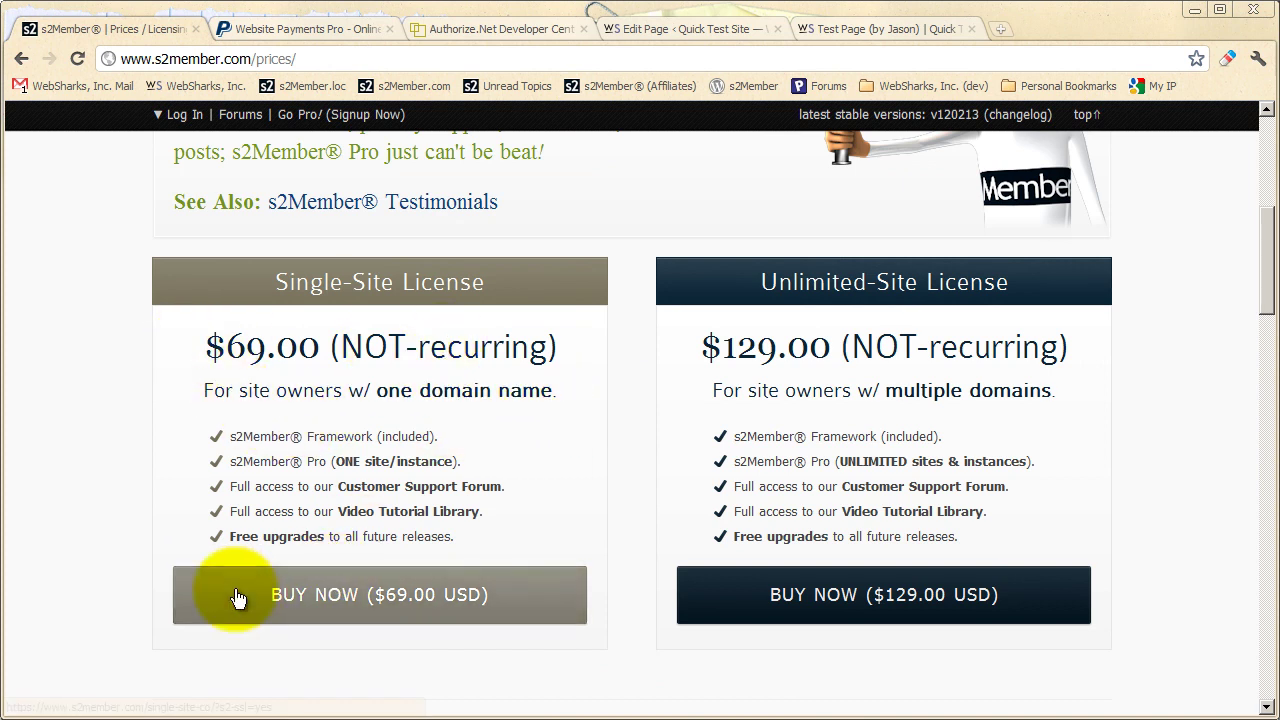
# Start the purchase of the Single-Site License and enter SAVE-10 as the coupon code on its checkout form.
pyautogui.click(371, 594)
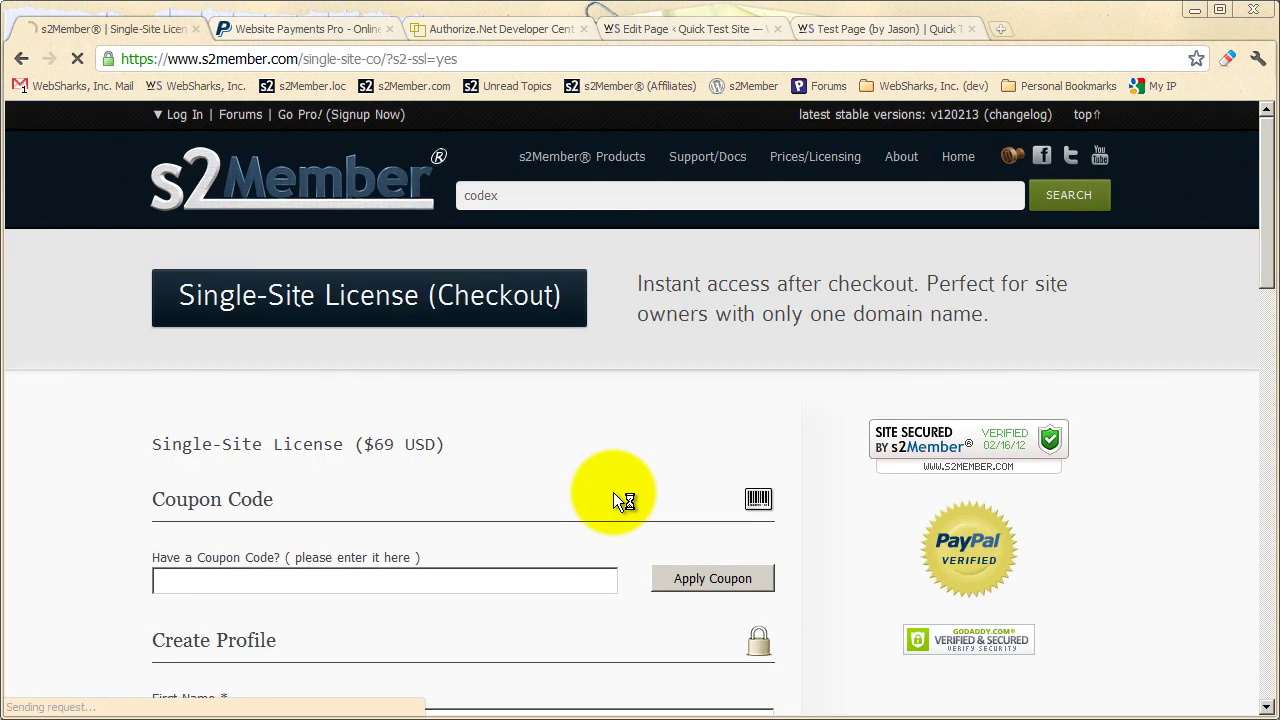
pyautogui.scroll(-1, 610, 492)
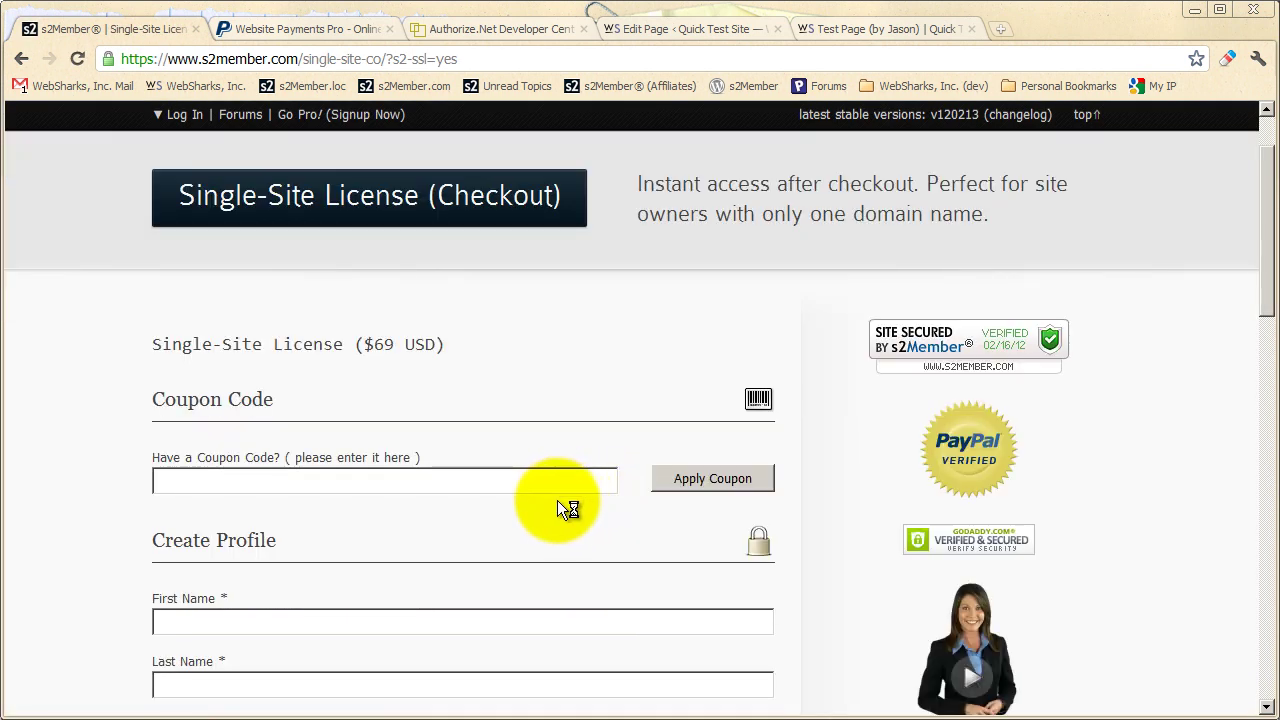
pyautogui.scroll(-1, 540, 502)
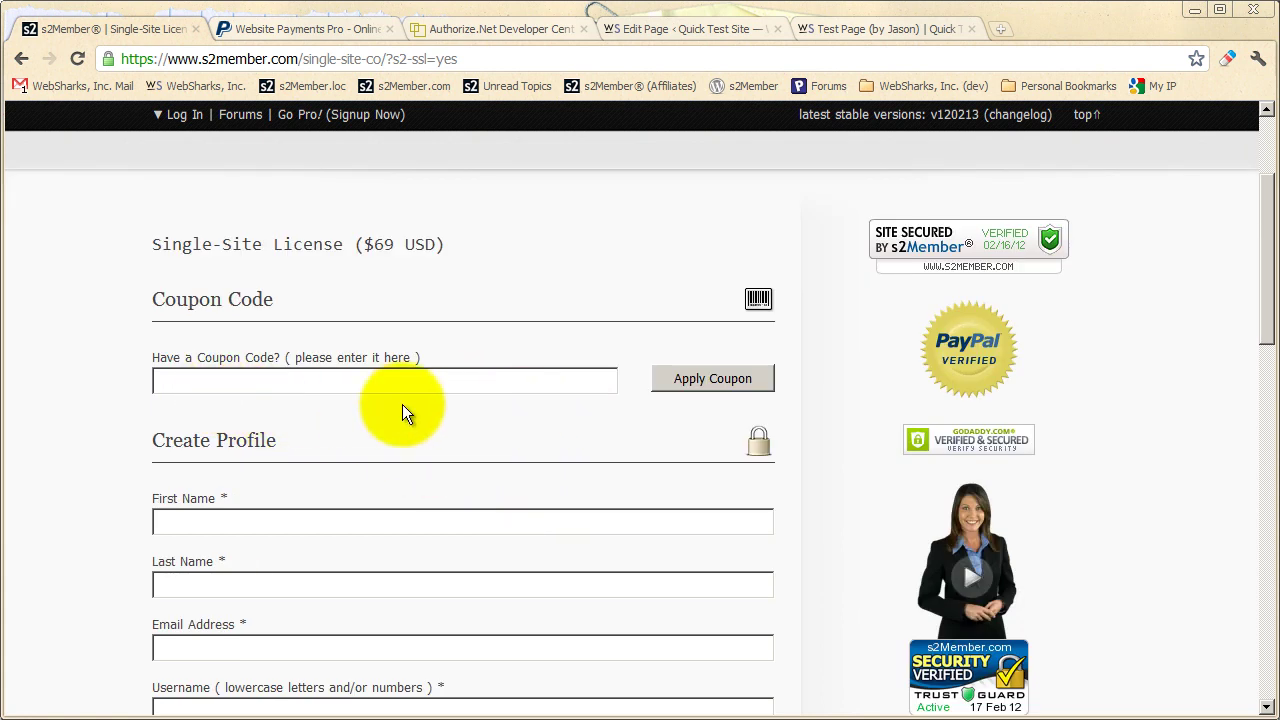
pyautogui.scroll(-1, 437, 434)
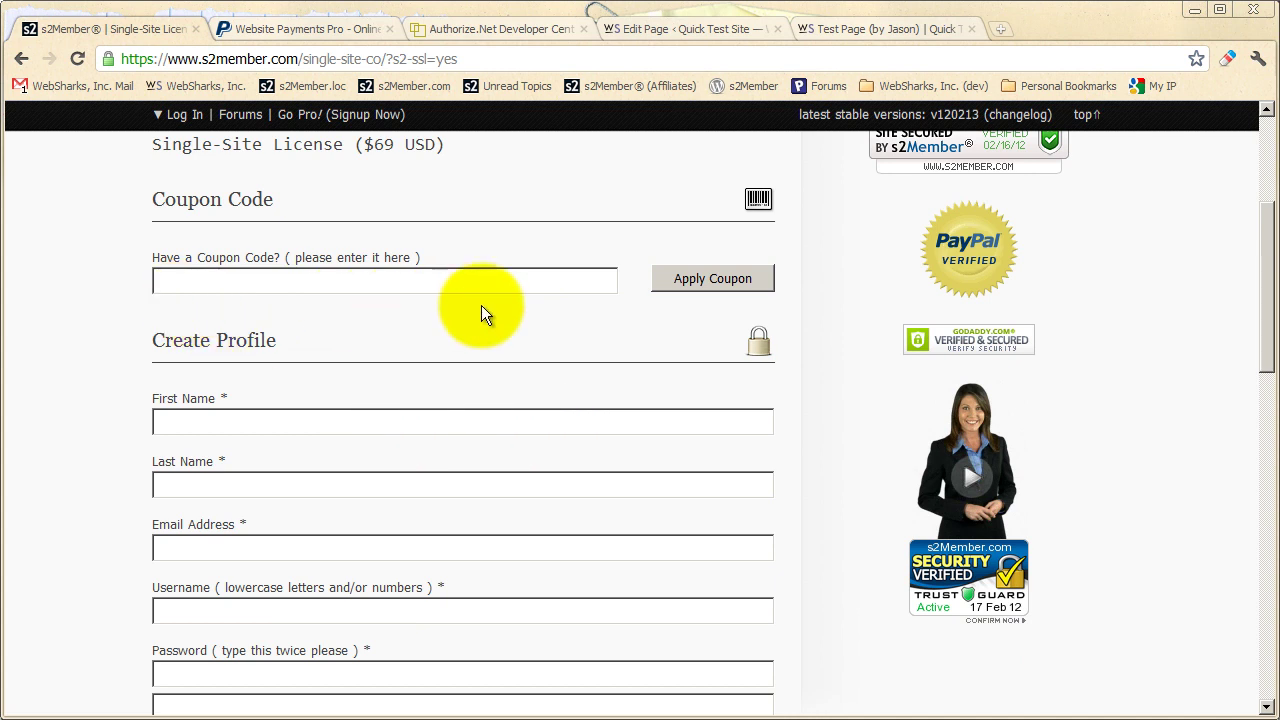
pyautogui.click(350, 287)
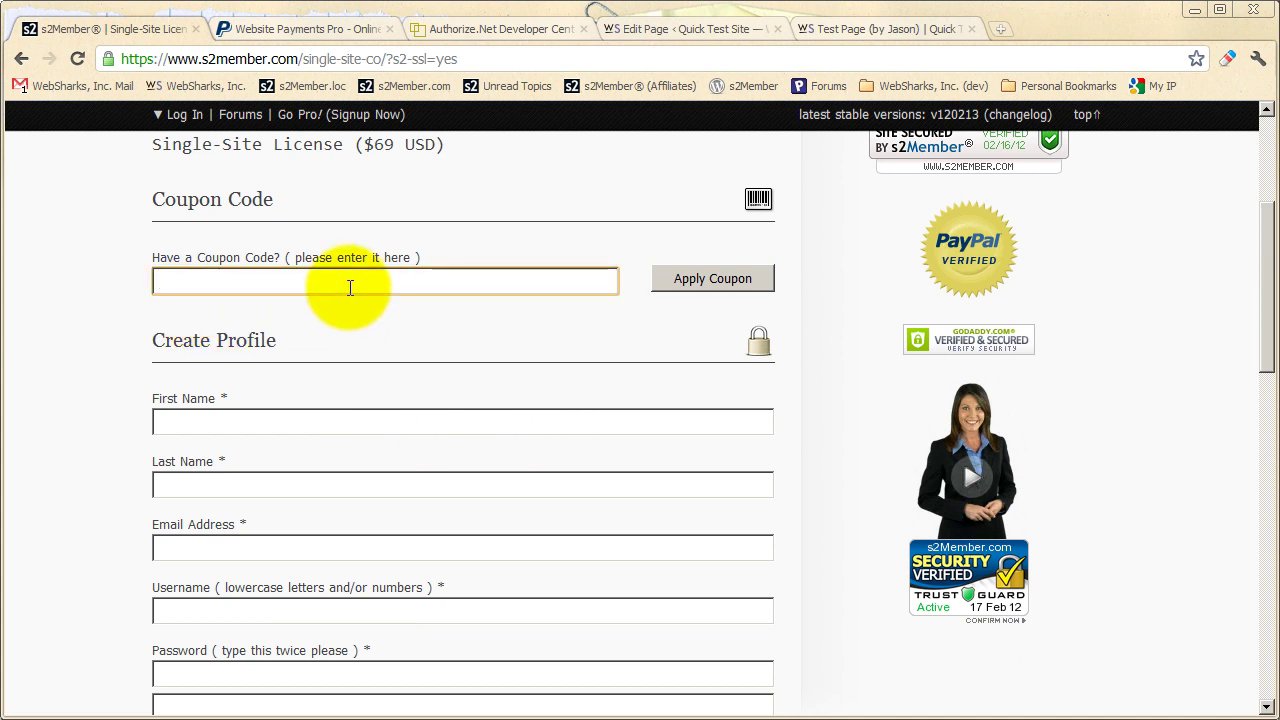
pyautogui.write('SAVE-10')
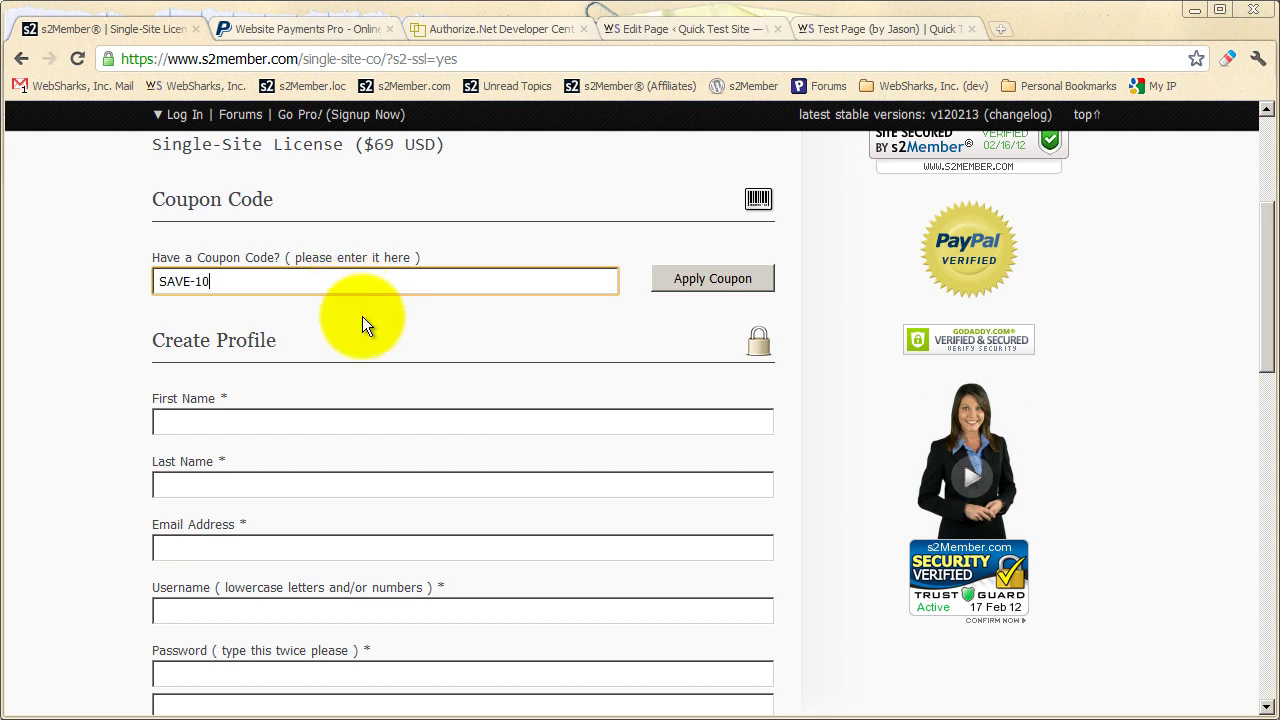
pyautogui.click(363, 323)
# Review the Single-Site License checkout form from the price description through Create Profile and Additional Info to Billing Method.
pyautogui.scroll(1, 314, 394)
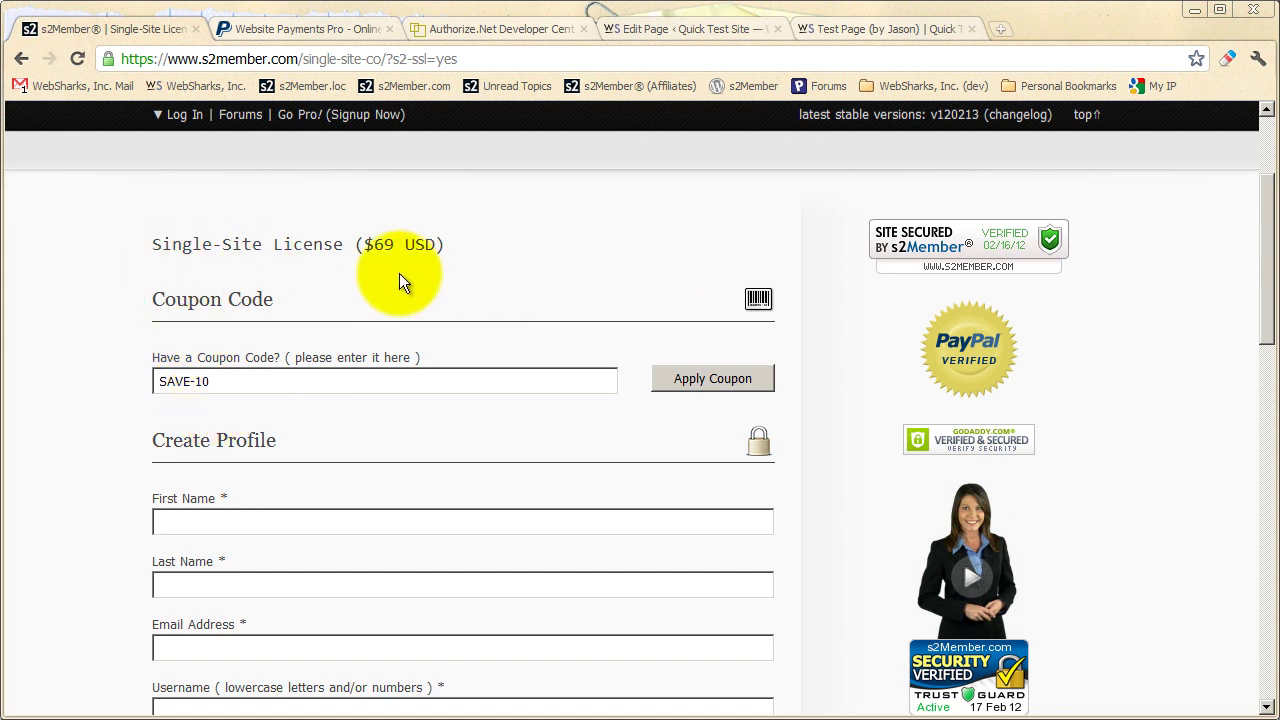
pyautogui.scroll(-2, 395, 300)
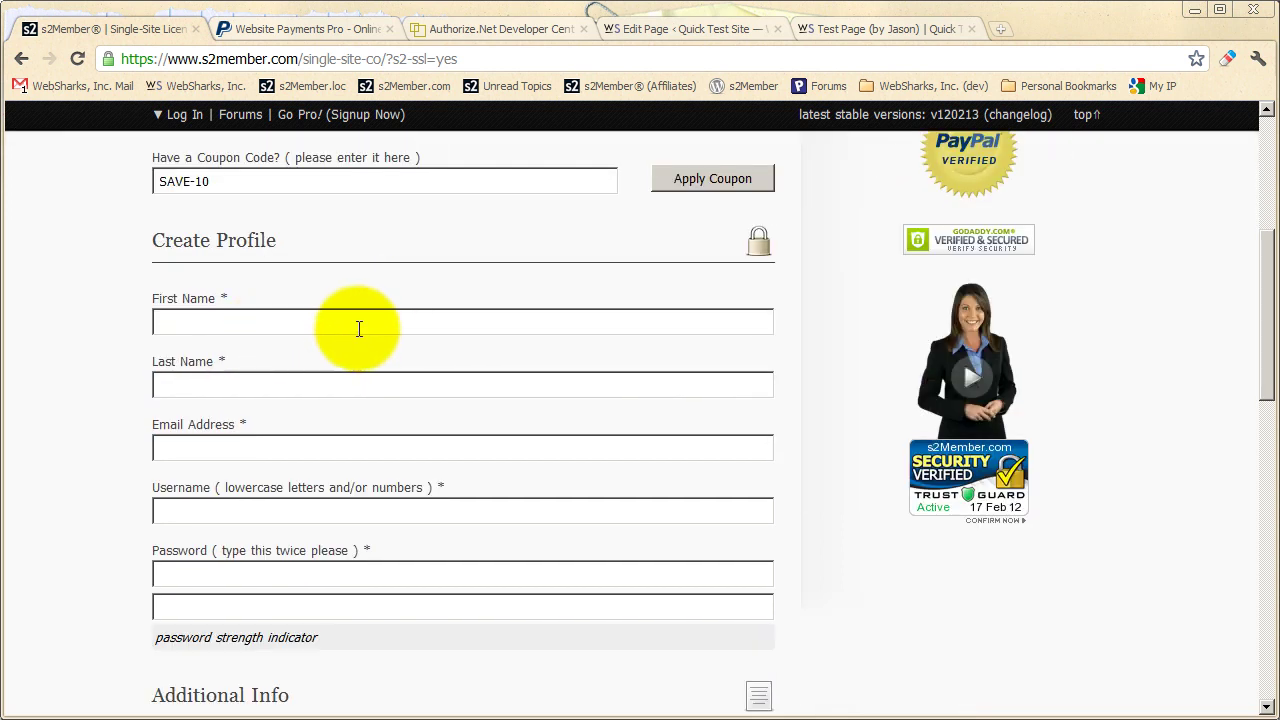
pyautogui.scroll(-4, 380, 343)
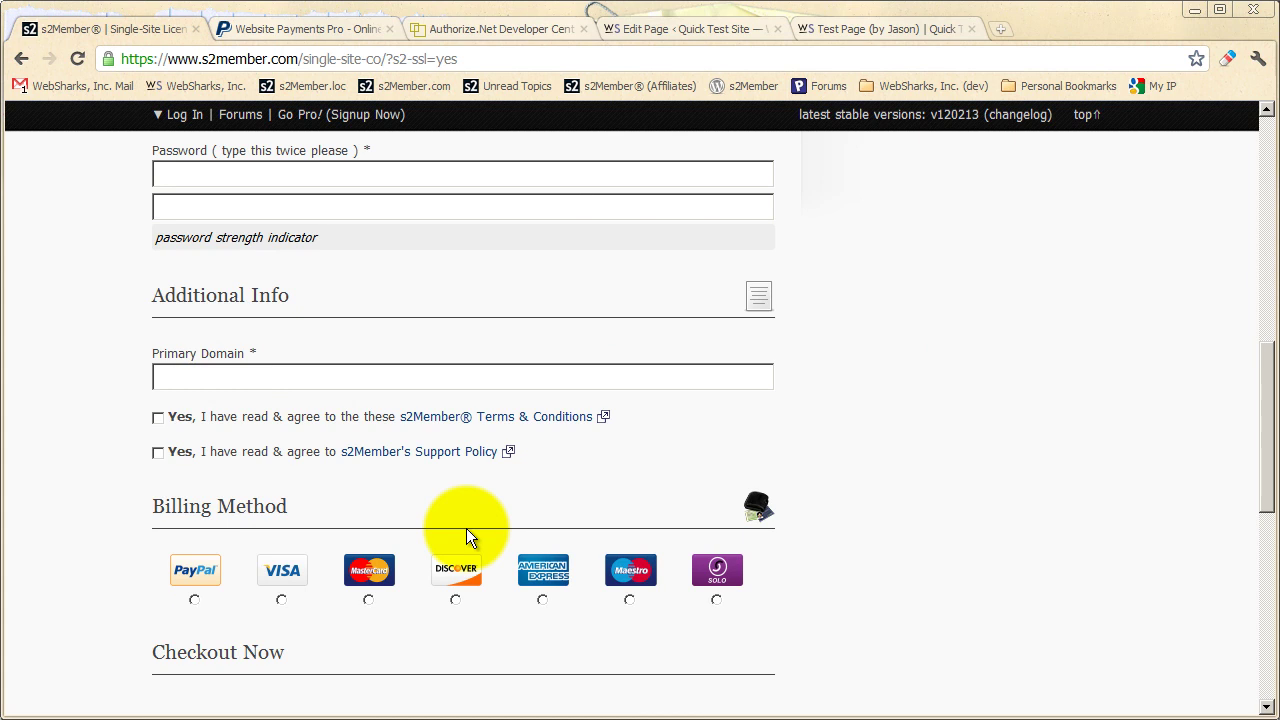
pyautogui.scroll(7, 562, 527)
pyautogui.scroll(1, 562, 527)
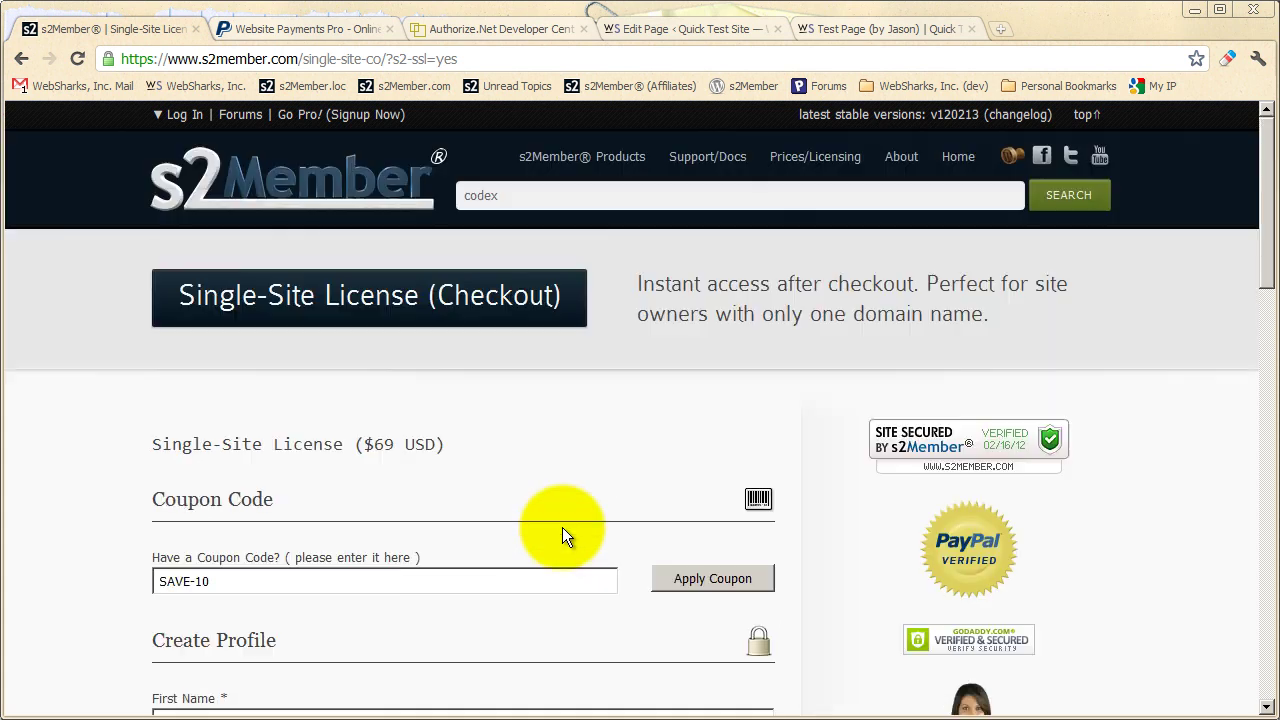